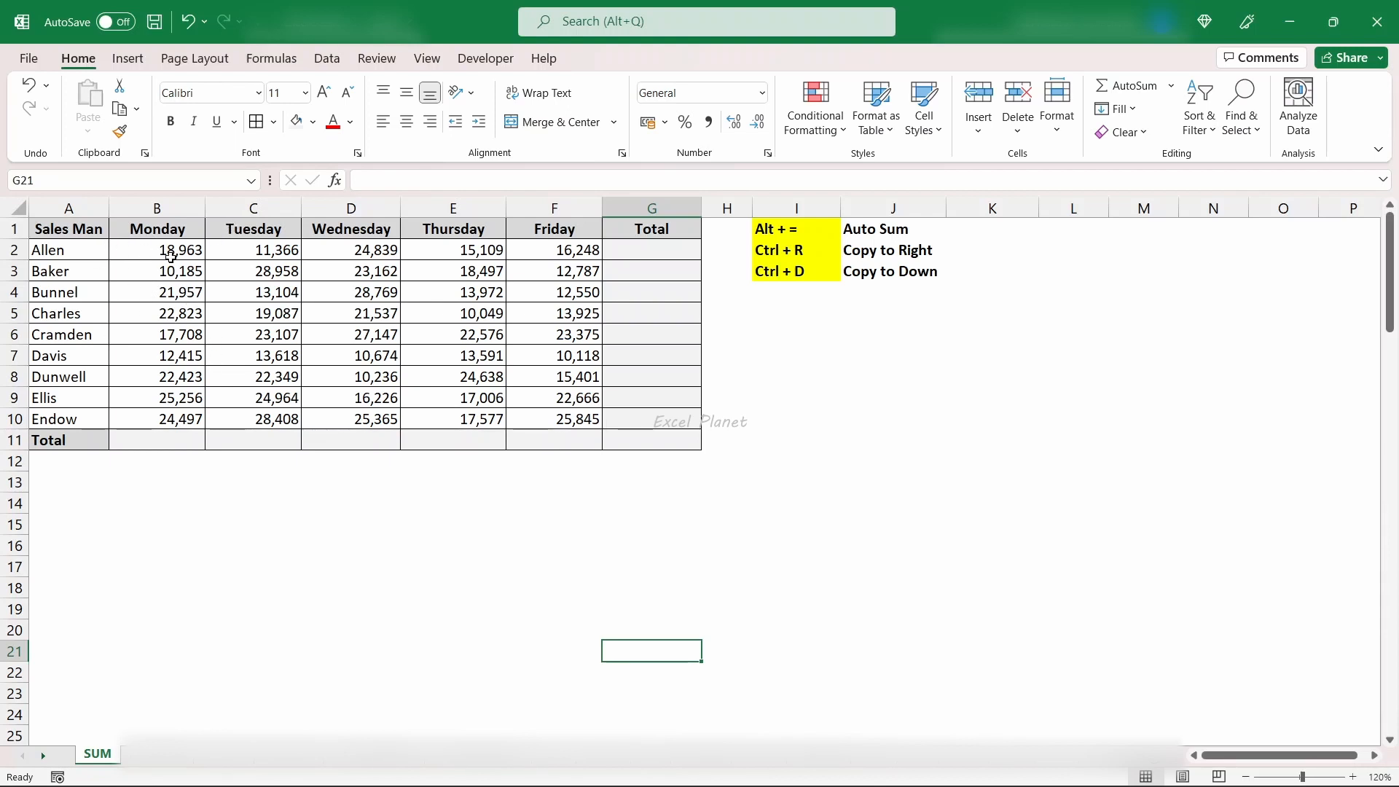
- Examine the sales table's weekday columns, salesman names and the empty total row
{"action": "left_click_drag", "start_coordinate": [170, 257], "coordinate": [170, 418]}
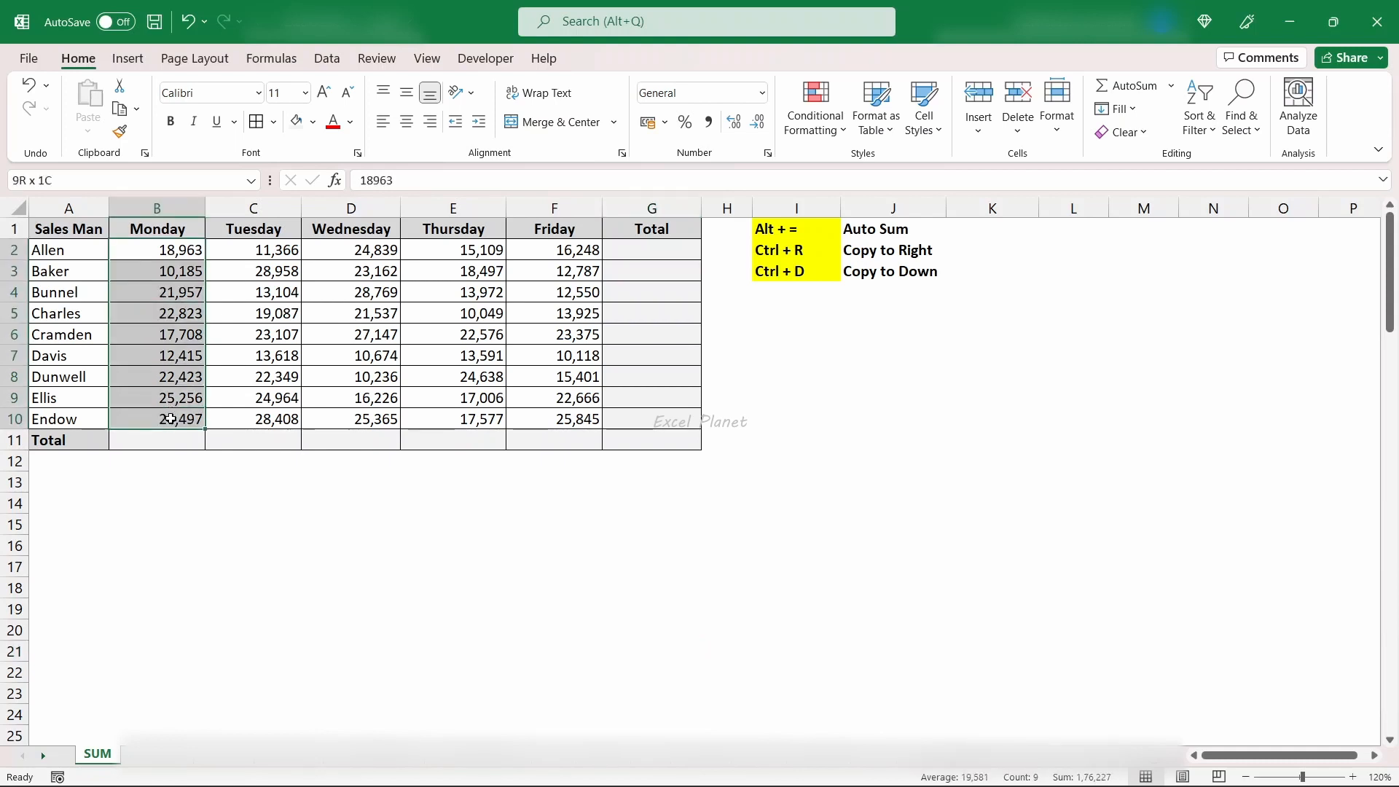
{"action": "left_click", "coordinate": [154, 353]}
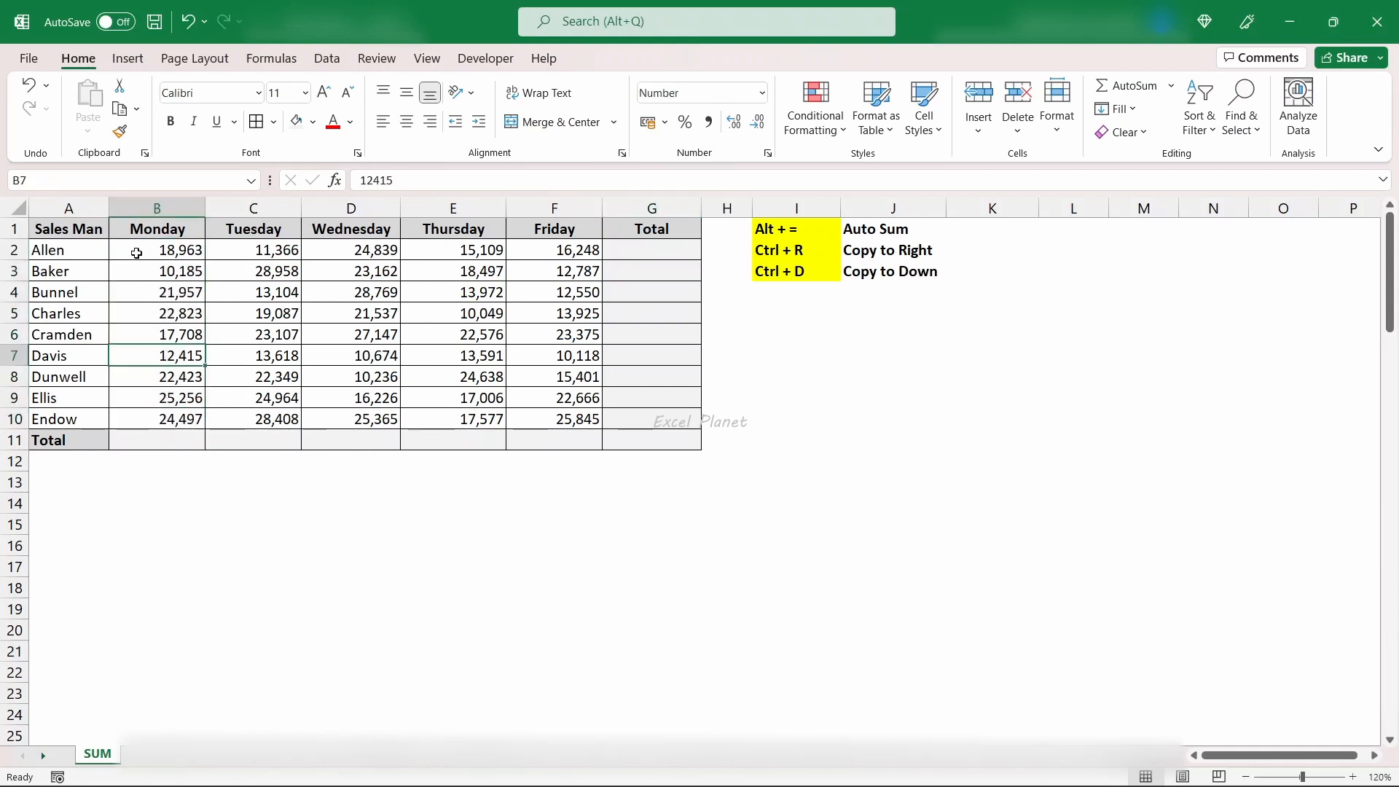
{"action": "left_click_drag", "start_coordinate": [142, 228], "coordinate": [579, 226]}
{"action": "left_click", "coordinate": [561, 228]}
{"action": "left_click_drag", "start_coordinate": [93, 254], "coordinate": [97, 421]}
{"action": "left_click", "coordinate": [187, 440]}
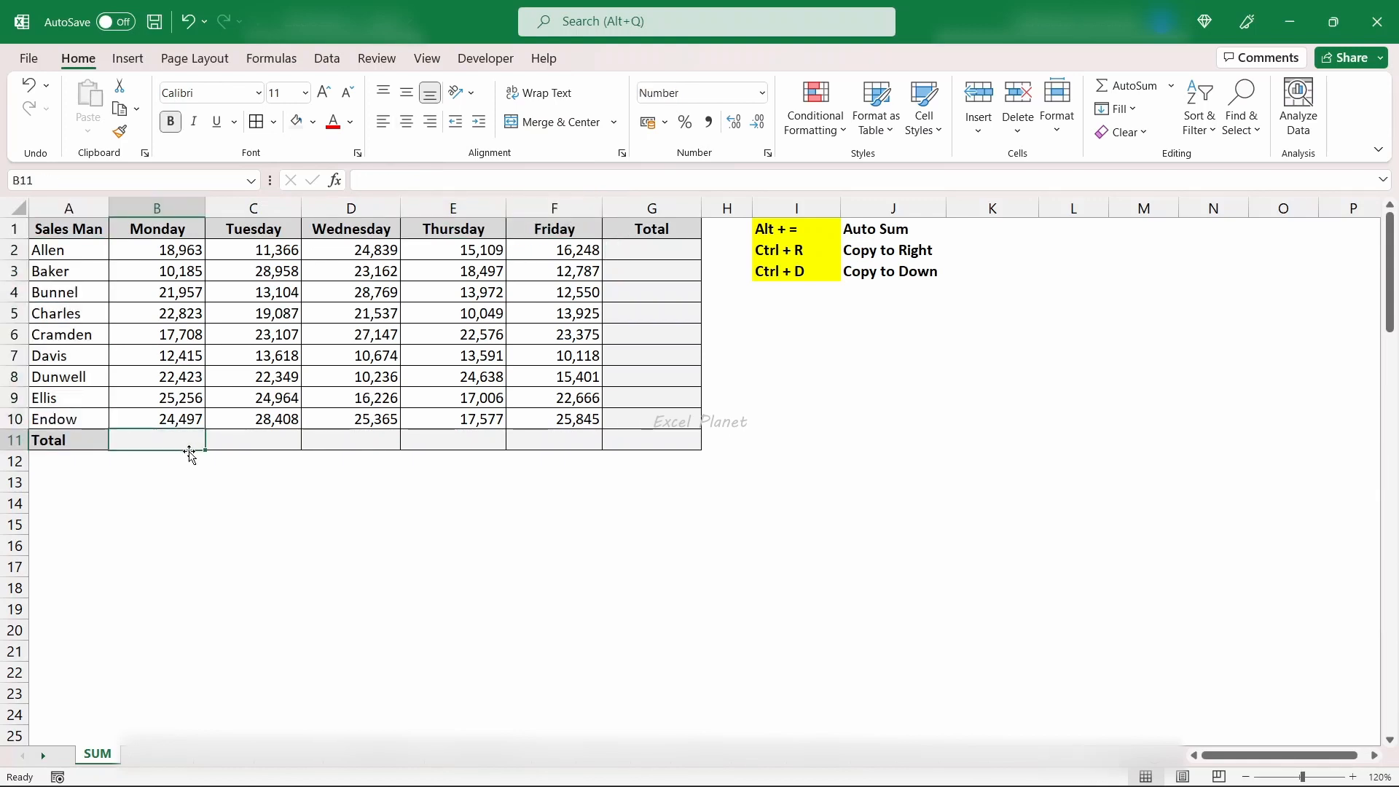
{"action": "left_click_drag", "start_coordinate": [176, 255], "coordinate": [179, 440]}
{"action": "left_click_drag", "start_coordinate": [255, 271], "coordinate": [256, 419]}
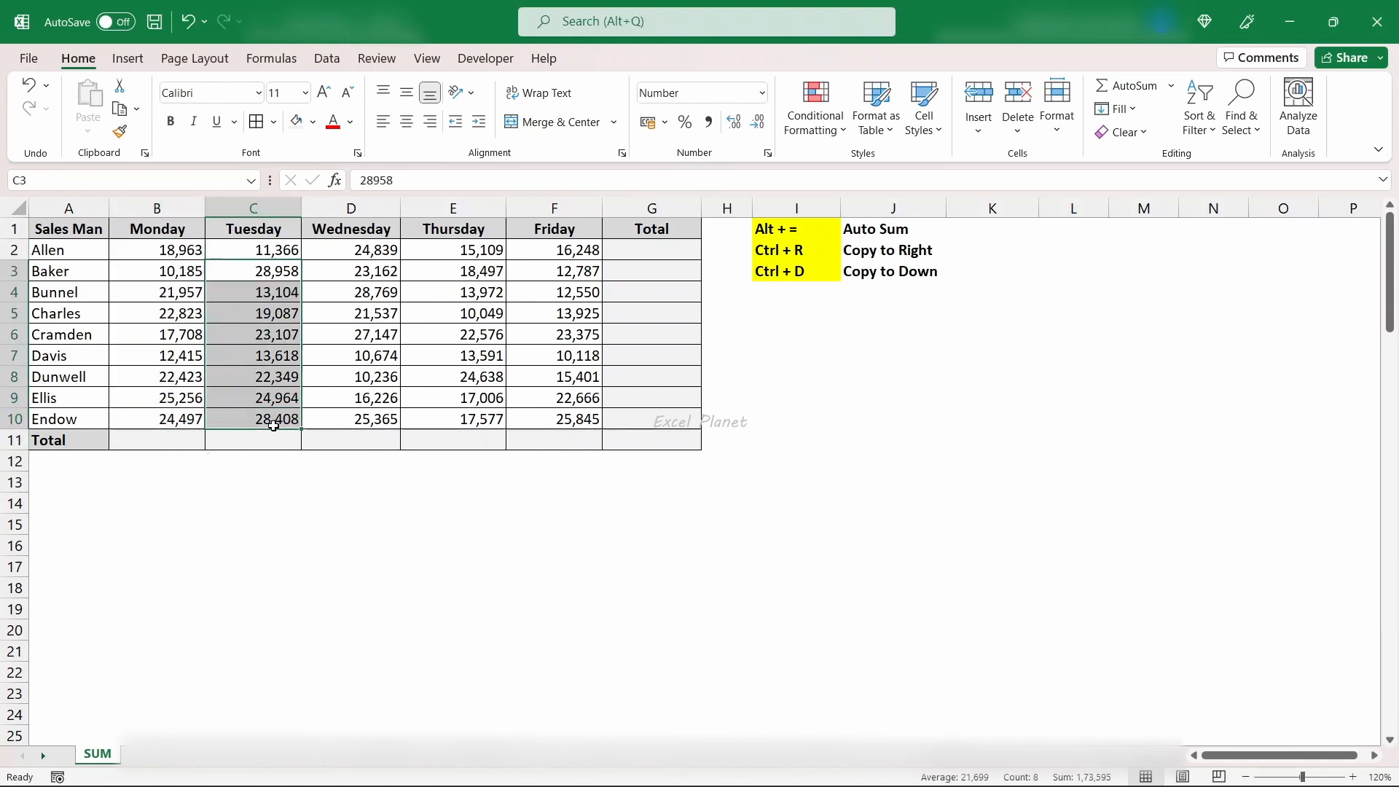
- Total the Monday sales in B11 with the formula =SUM(B2:B10)
{"action": "left_click", "coordinate": [159, 439]}
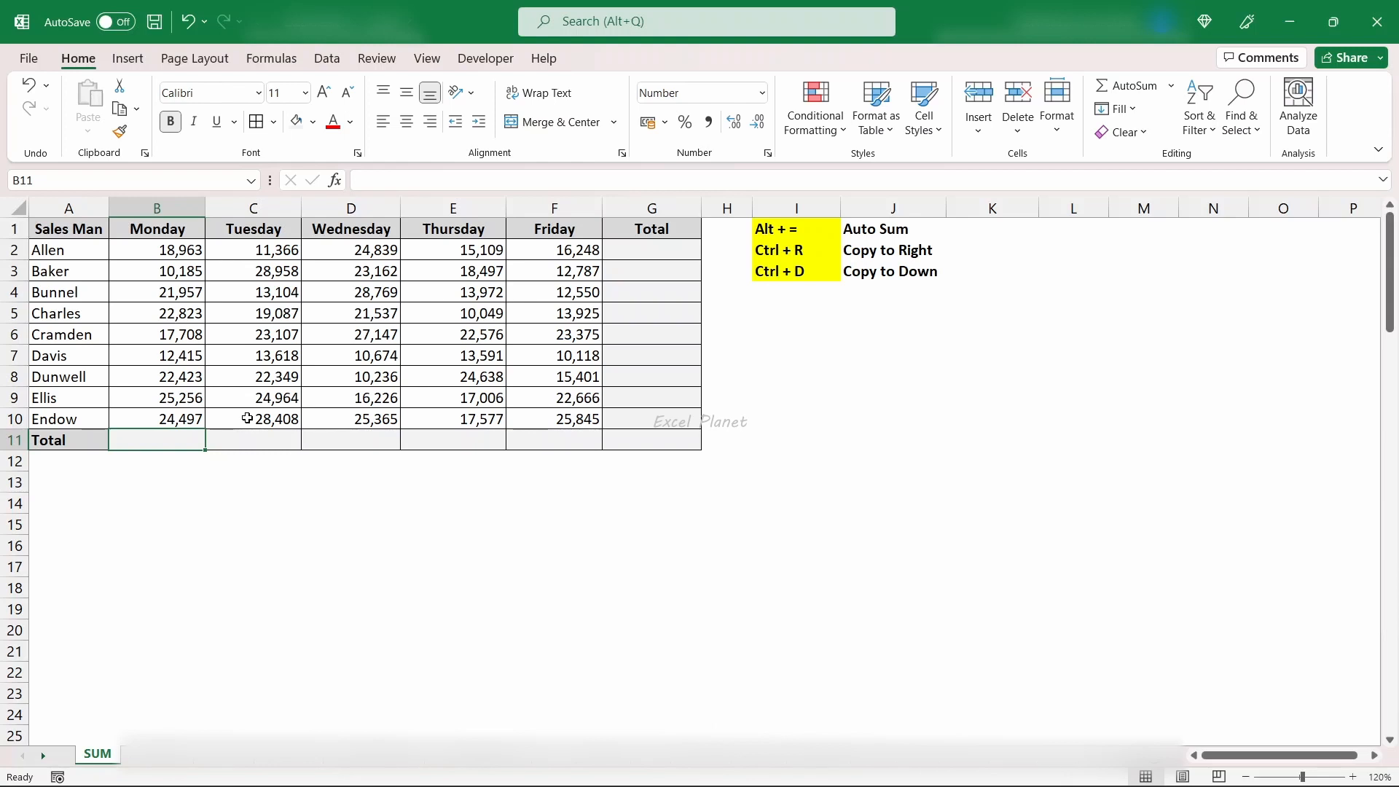
{"action": "type", "text": "=sum"}
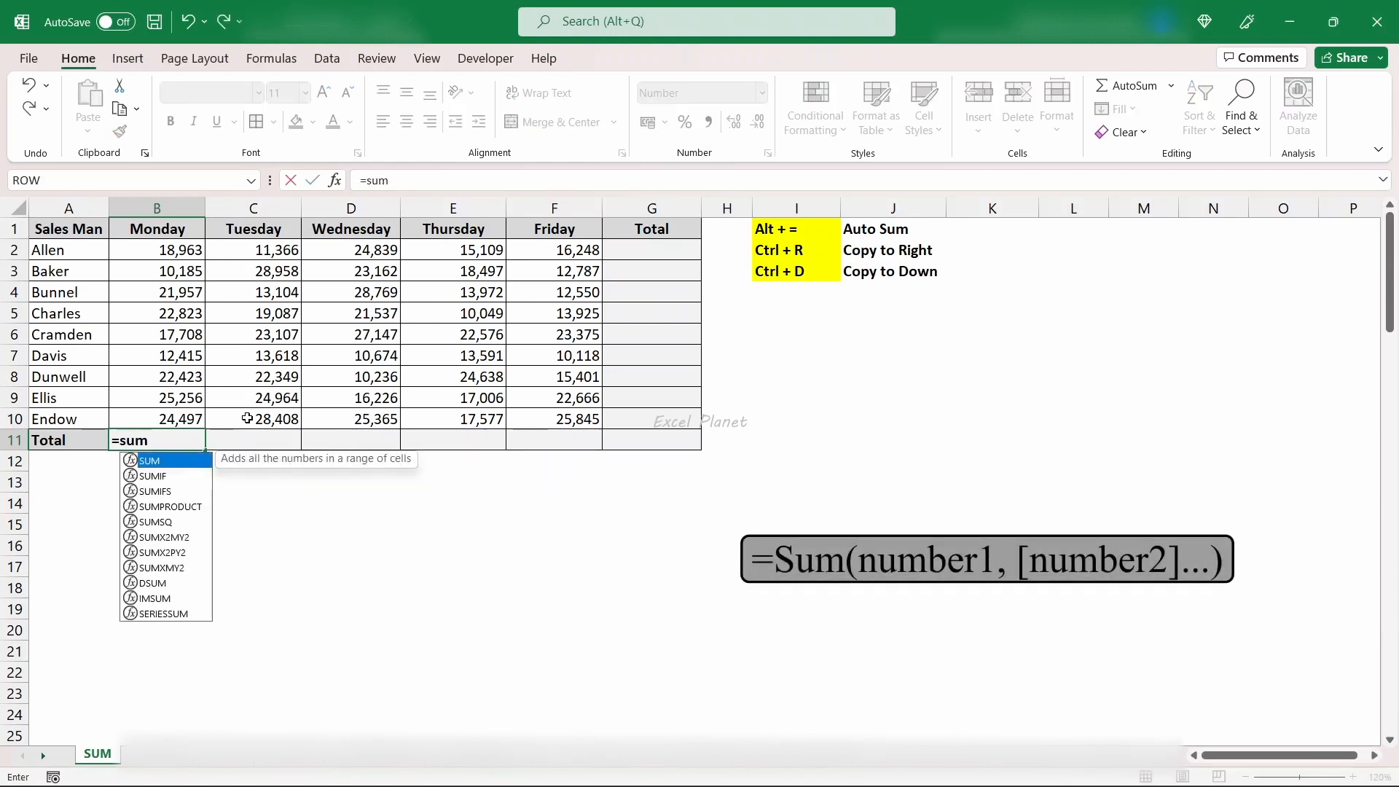
{"action": "type", "text": "*("}
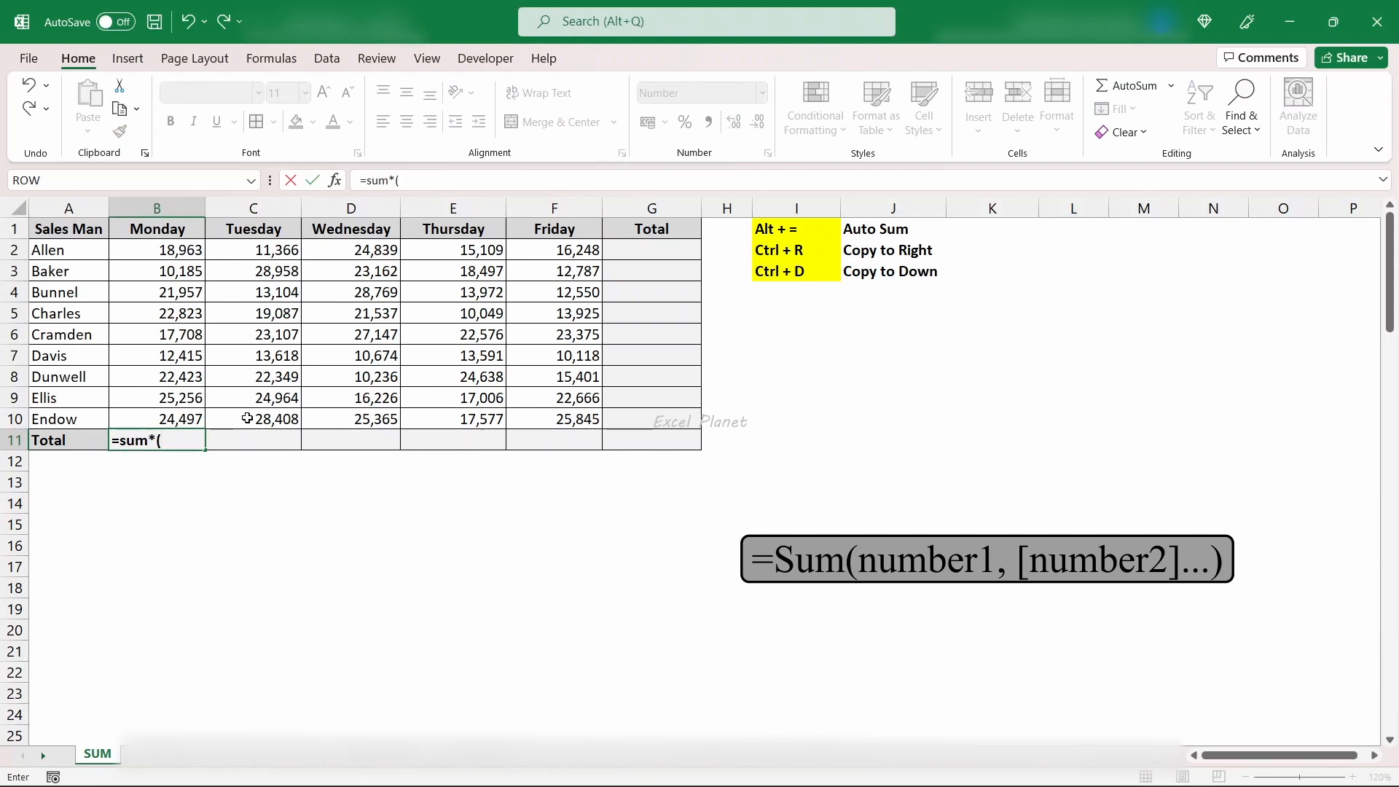
{"action": "key", "text": "BackSpace"}
{"action": "key", "text": "BackSpace"}
{"action": "type", "text": "("}
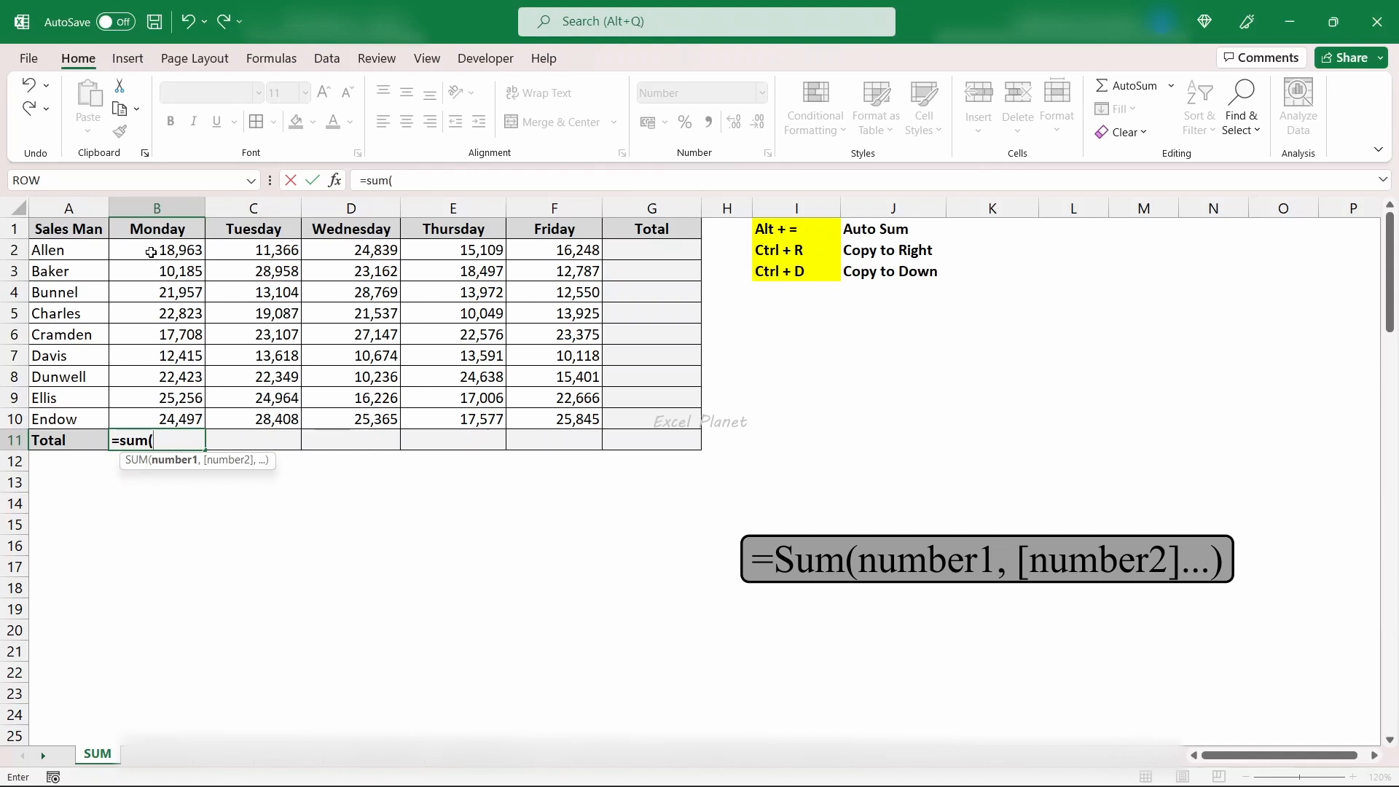
{"action": "left_click_drag", "start_coordinate": [151, 252], "coordinate": [179, 409]}
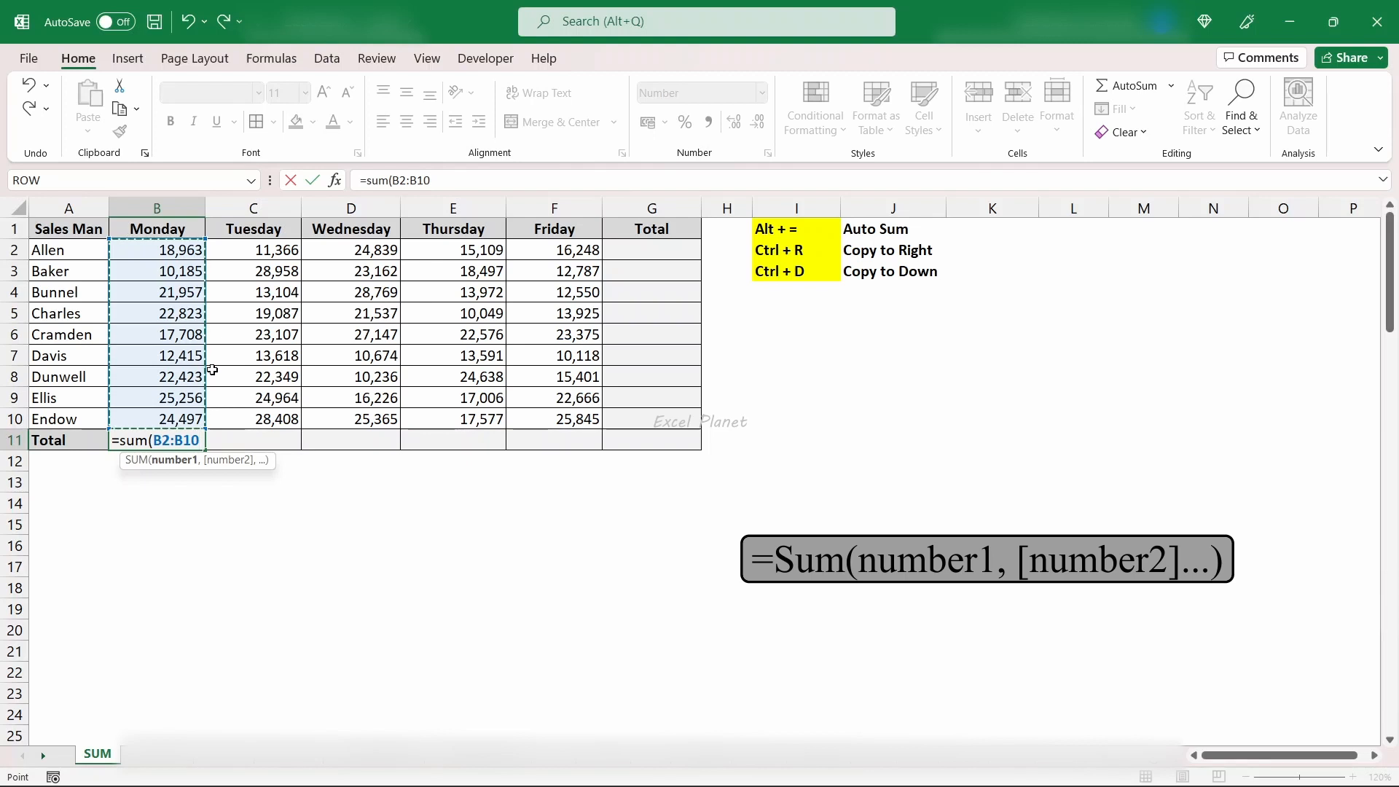
{"action": "type", "text": ")"}
{"action": "key", "text": "ctrl+Return"}
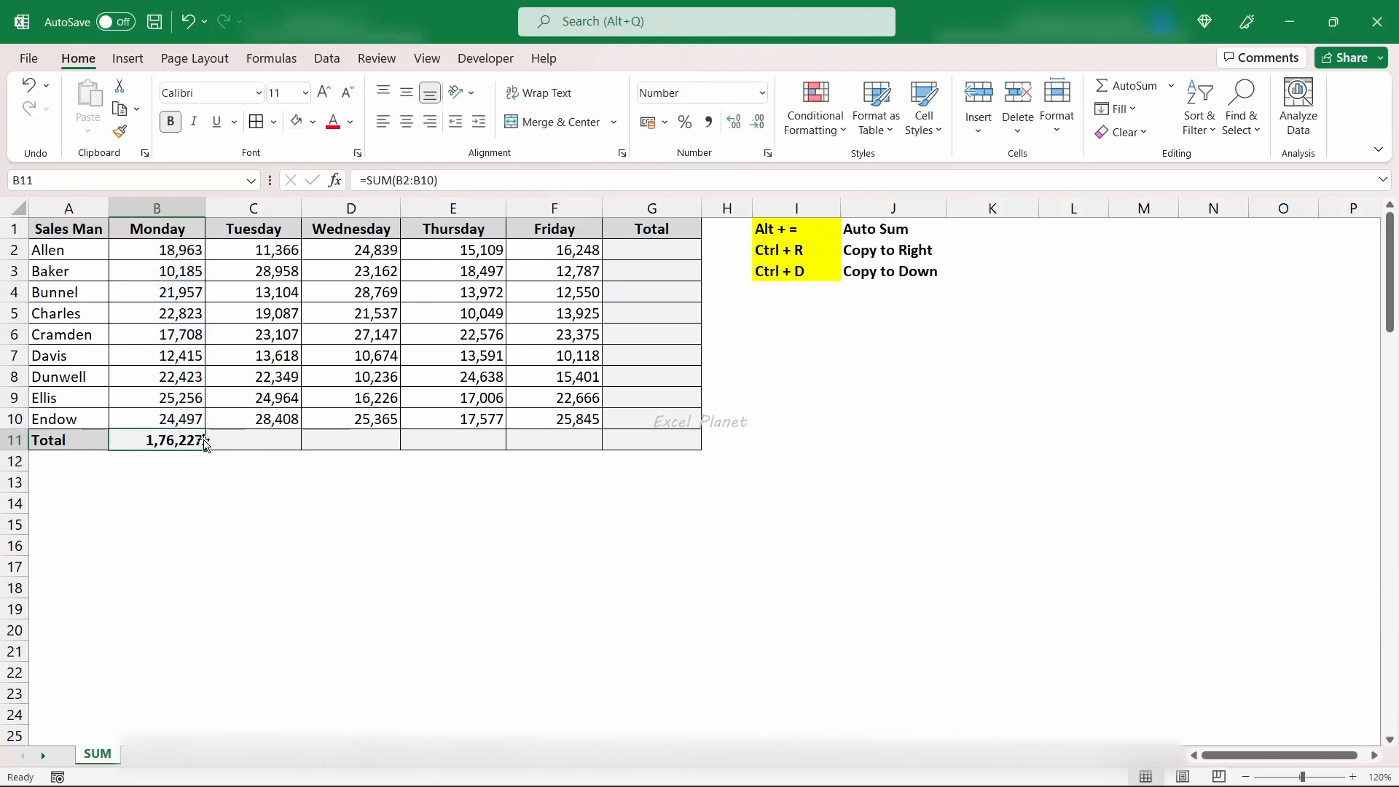
- Total the Tuesday sales in C11 with the formula =SUM(C2:C10)
{"action": "left_click", "coordinate": [248, 443]}
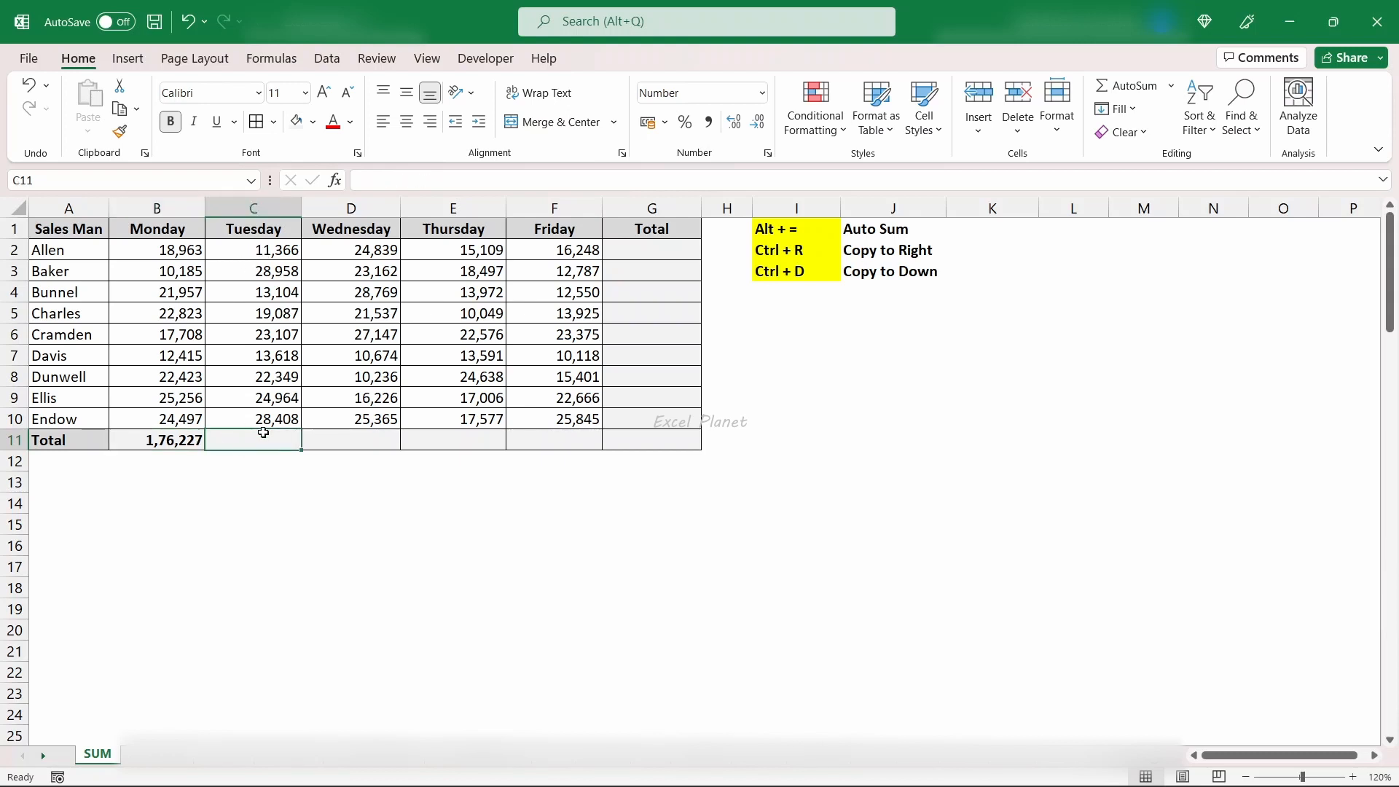
{"action": "type", "text": "=sum"}
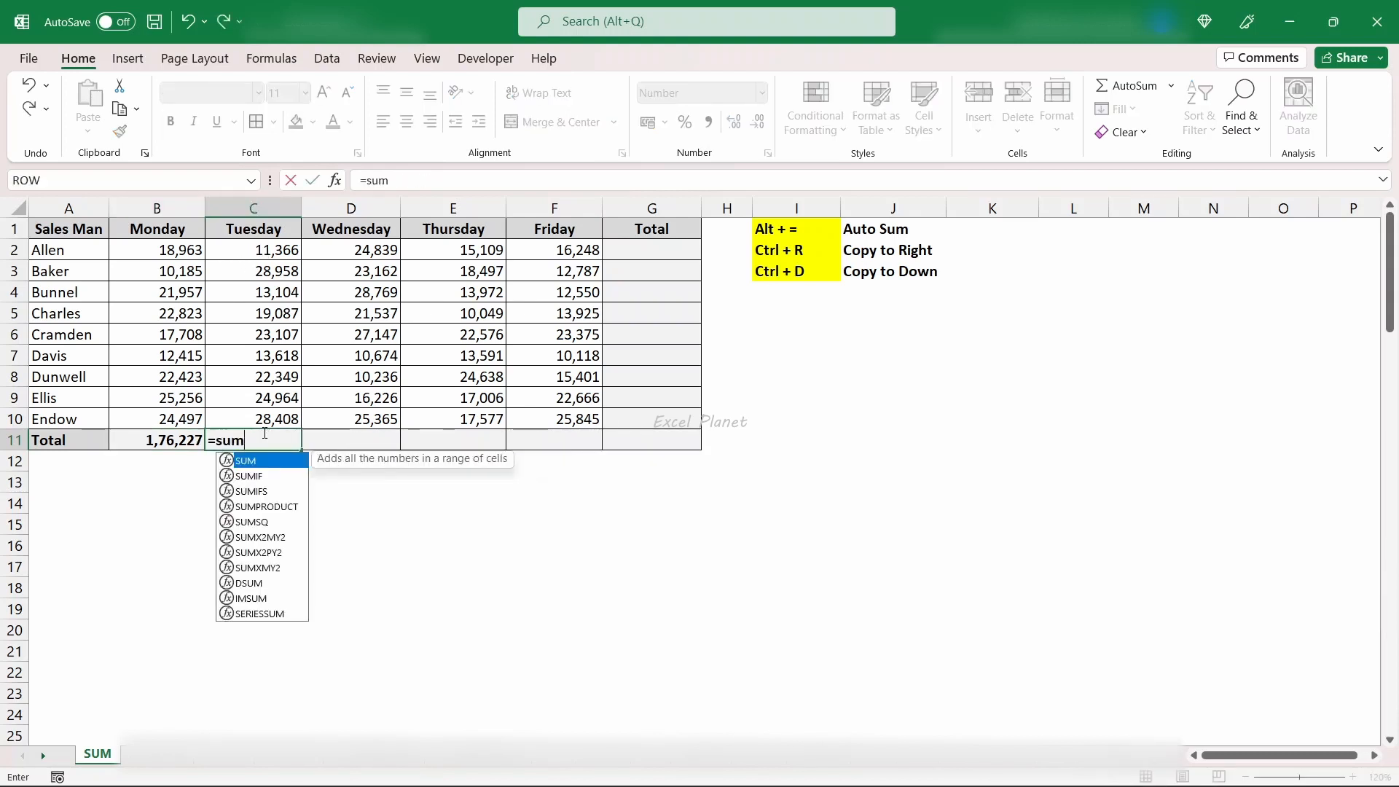
{"action": "type", "text": "("}
{"action": "key", "text": "Up"}
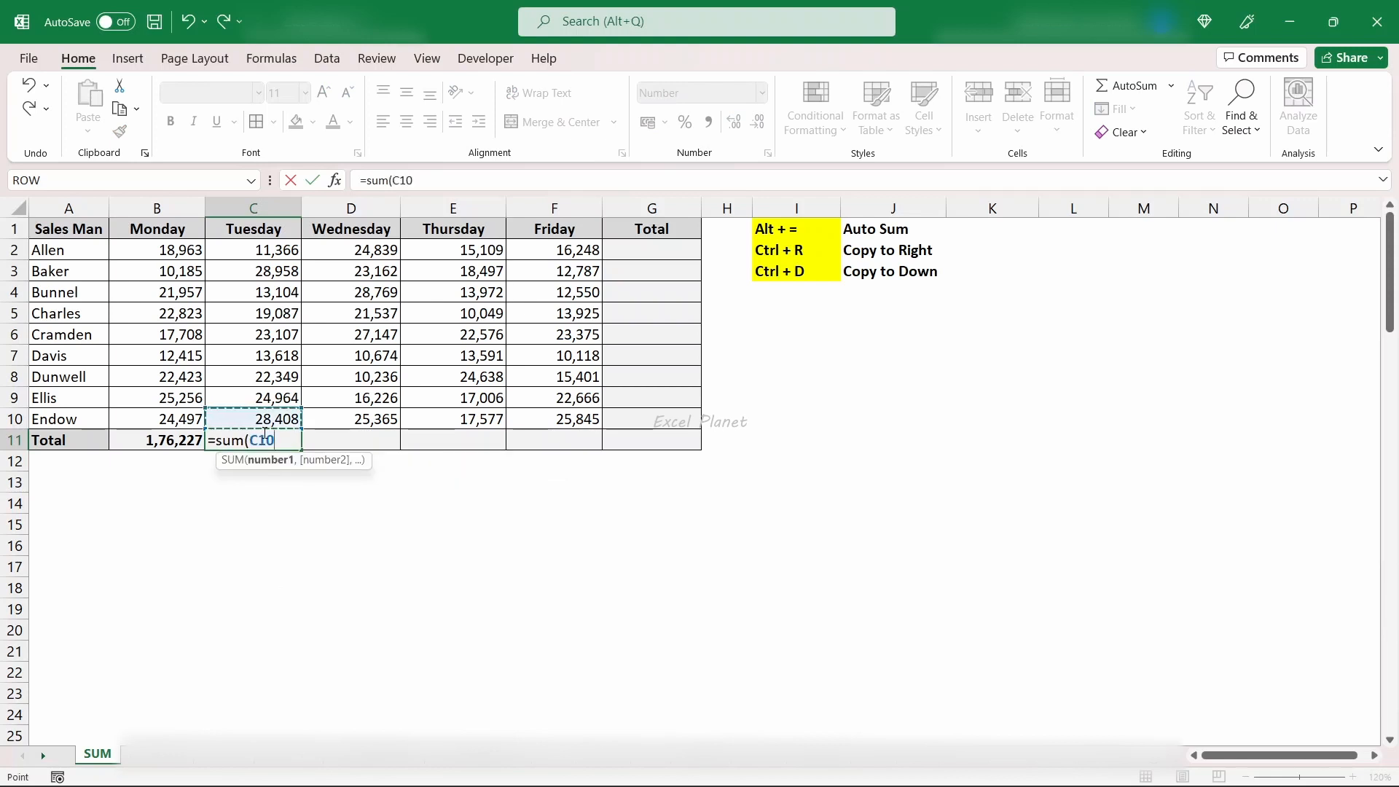
{"action": "key", "text": "shift+Up"}
{"action": "key", "text": "shift+Up"}
{"action": "key", "text": "shift+Up"}
{"action": "key", "text": "shift+Up"}
{"action": "key", "text": "shift+Up"}
{"action": "key", "text": "shift+Up"}
{"action": "key", "text": "shift+Up"}
{"action": "key", "text": "shift+Up"}
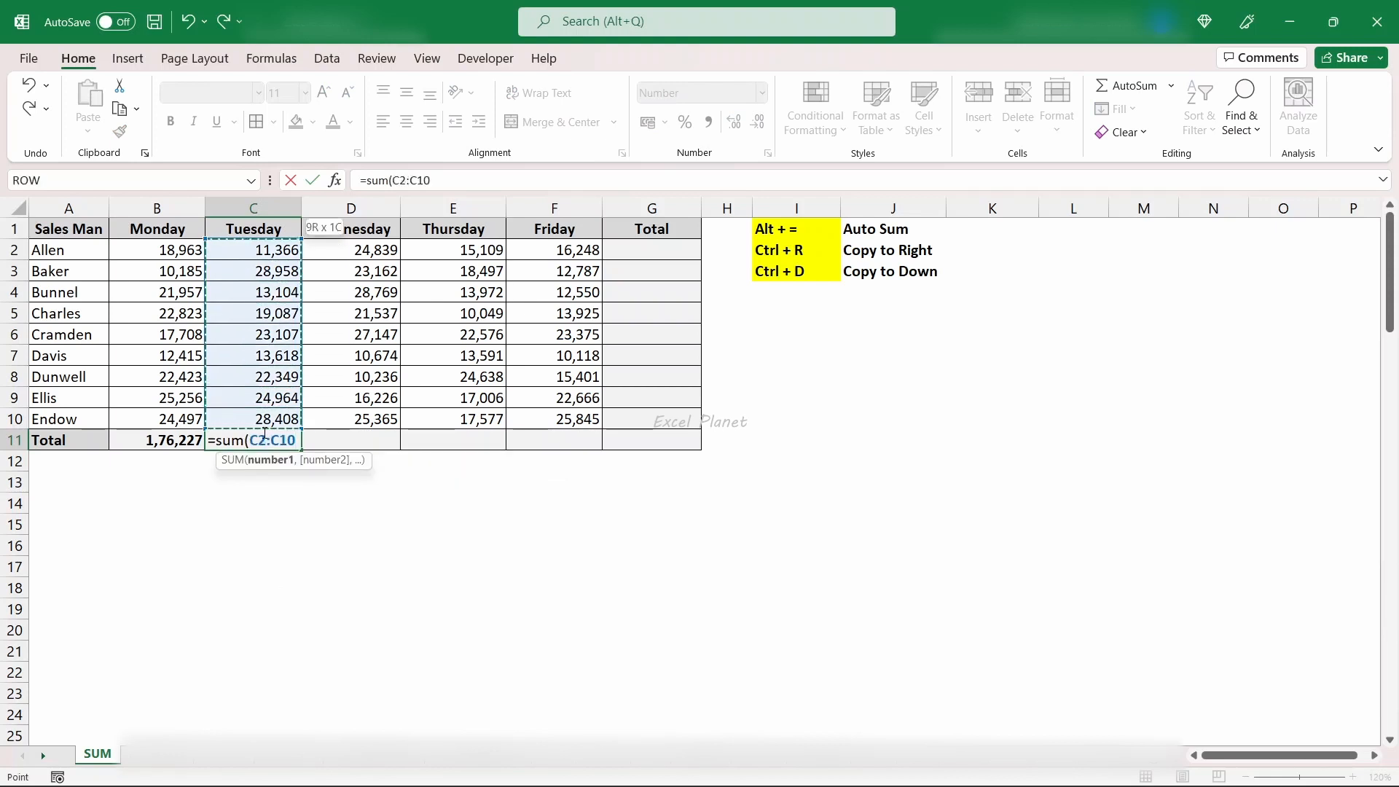
{"action": "type", "text": ")"}
{"action": "key", "text": "Return"}
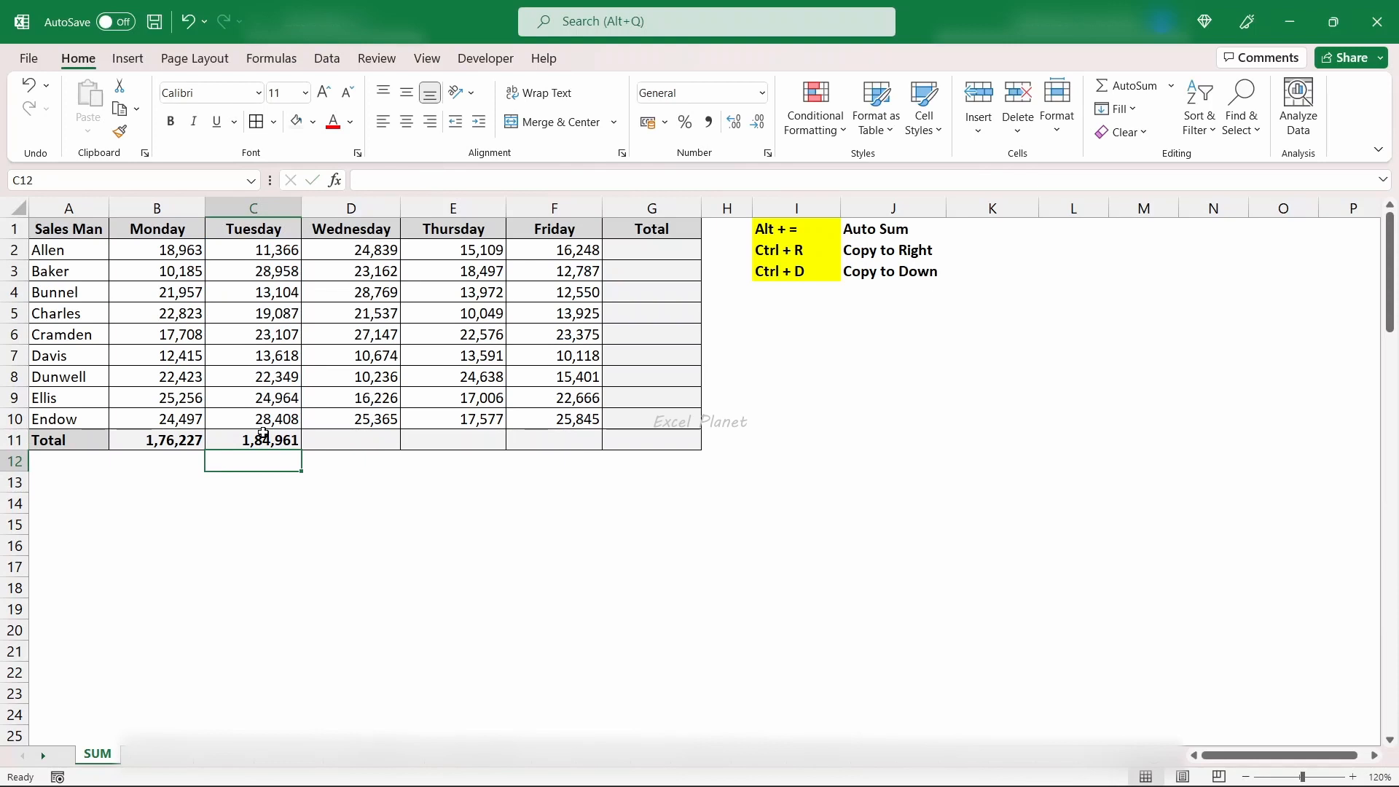
- Clear the Tuesday total from C11
{"action": "key", "text": "Up"}
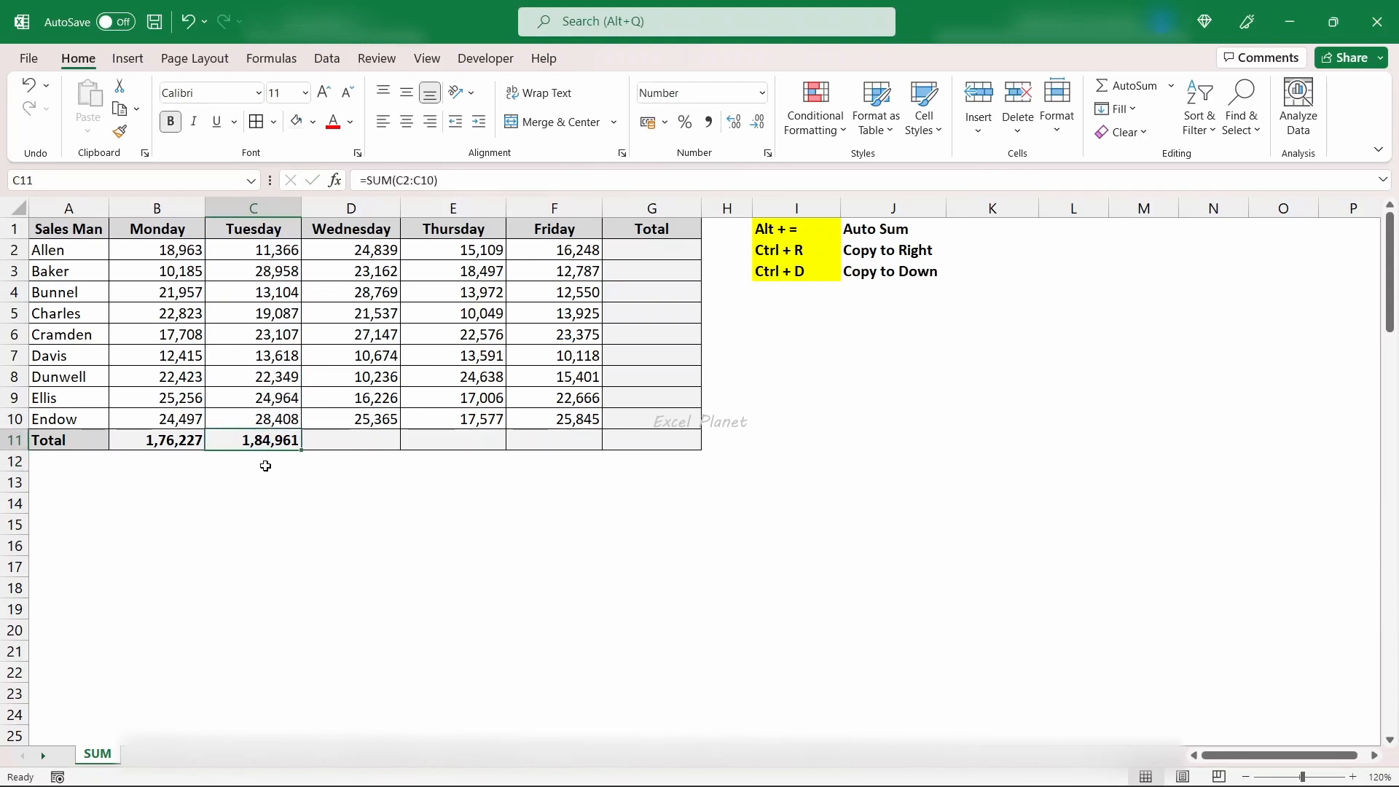
{"action": "key", "text": "Delete"}
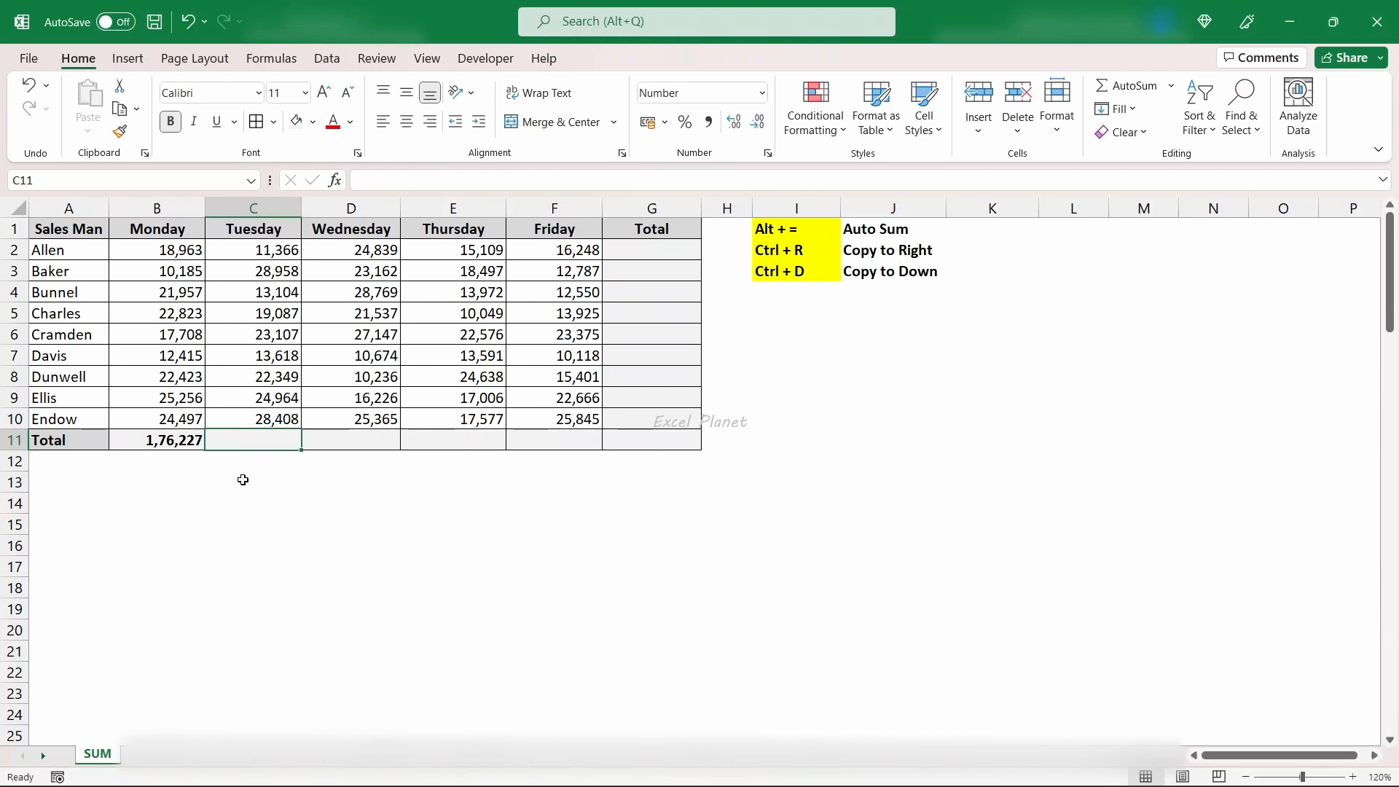
- Copy the Monday total formula in B11 and paste it into the Tuesday to Friday totals, C11:F11
{"action": "key", "text": "Left"}
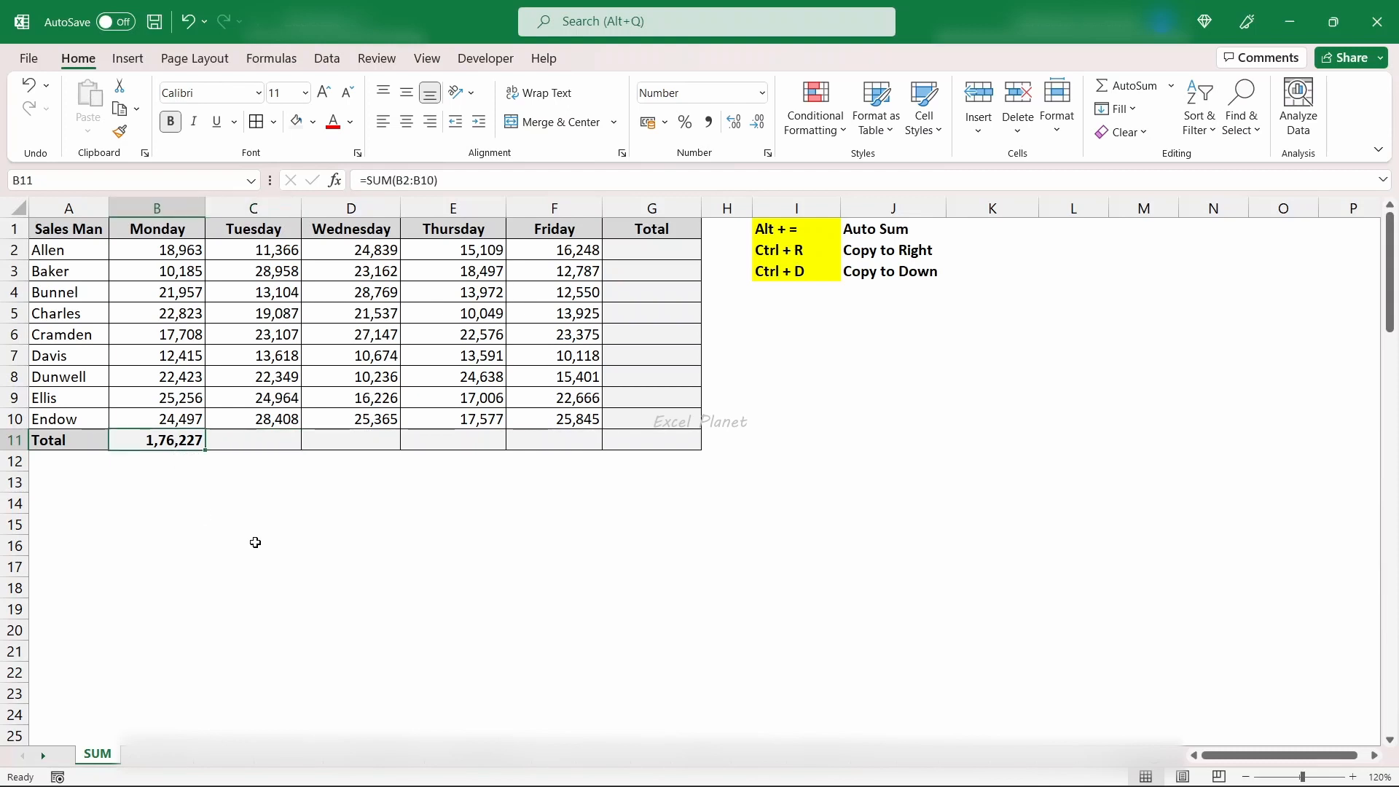
{"action": "key", "text": "ctrl+c"}
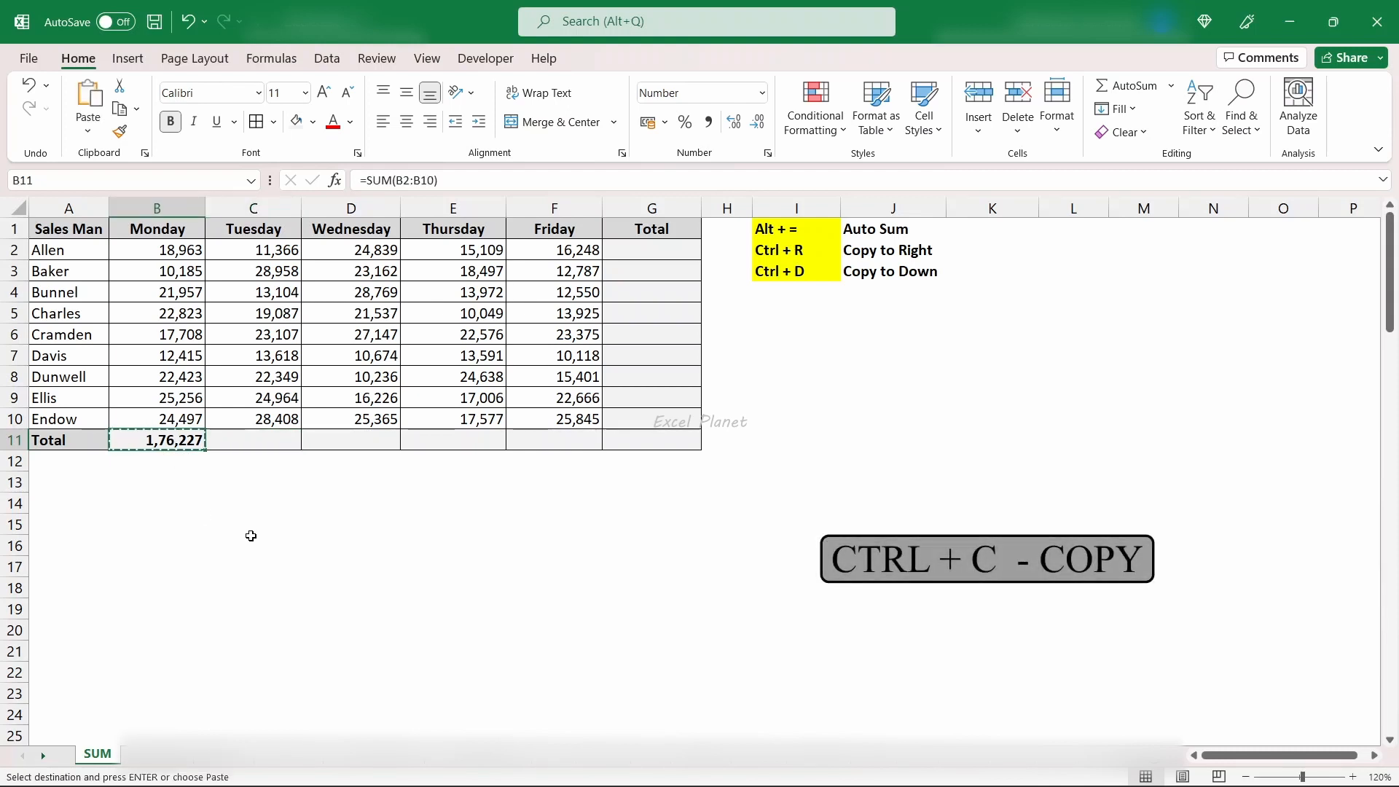
{"action": "key", "text": "Right"}
{"action": "key", "text": "shift+Right"}
{"action": "key", "text": "shift+Right"}
{"action": "key", "text": "shift+Right"}
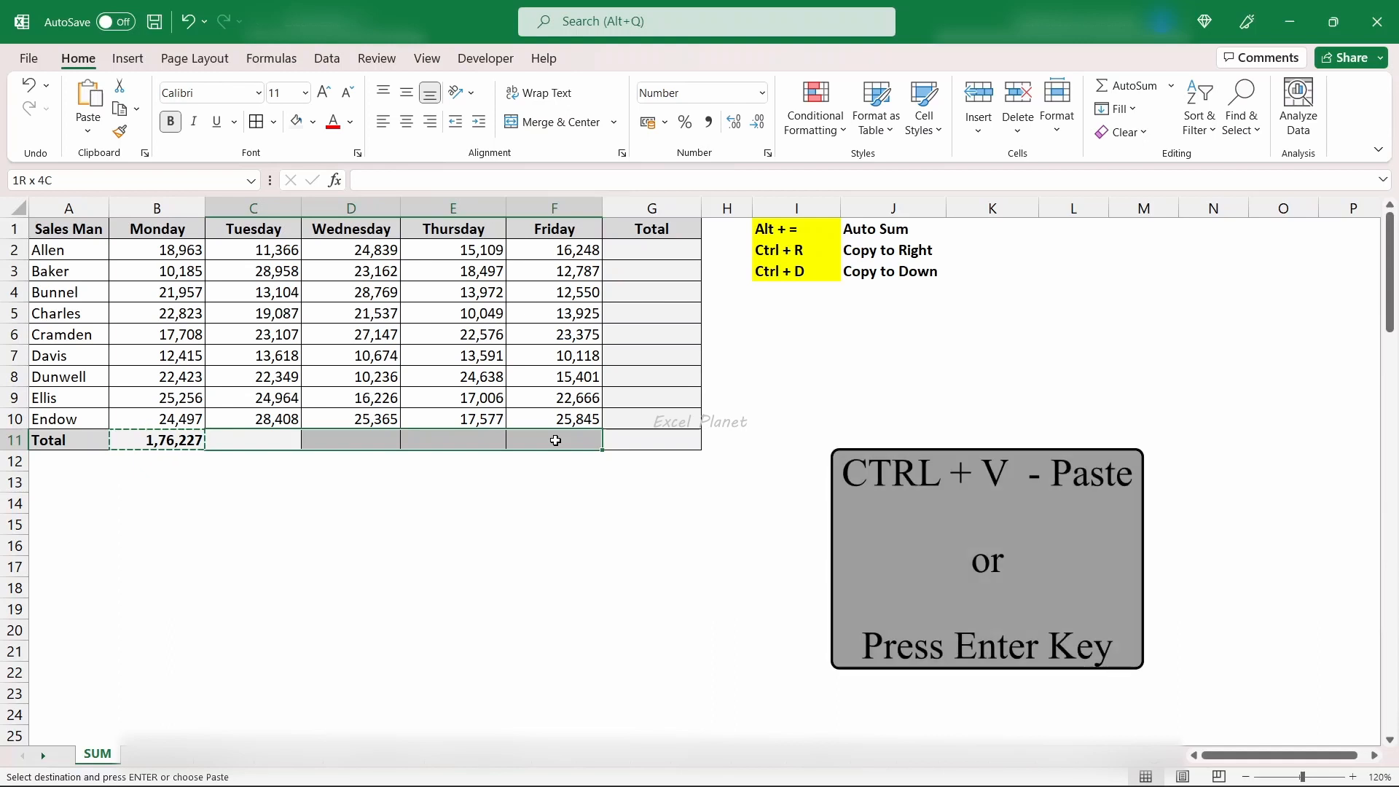
{"action": "key", "text": "ctrl+v"}
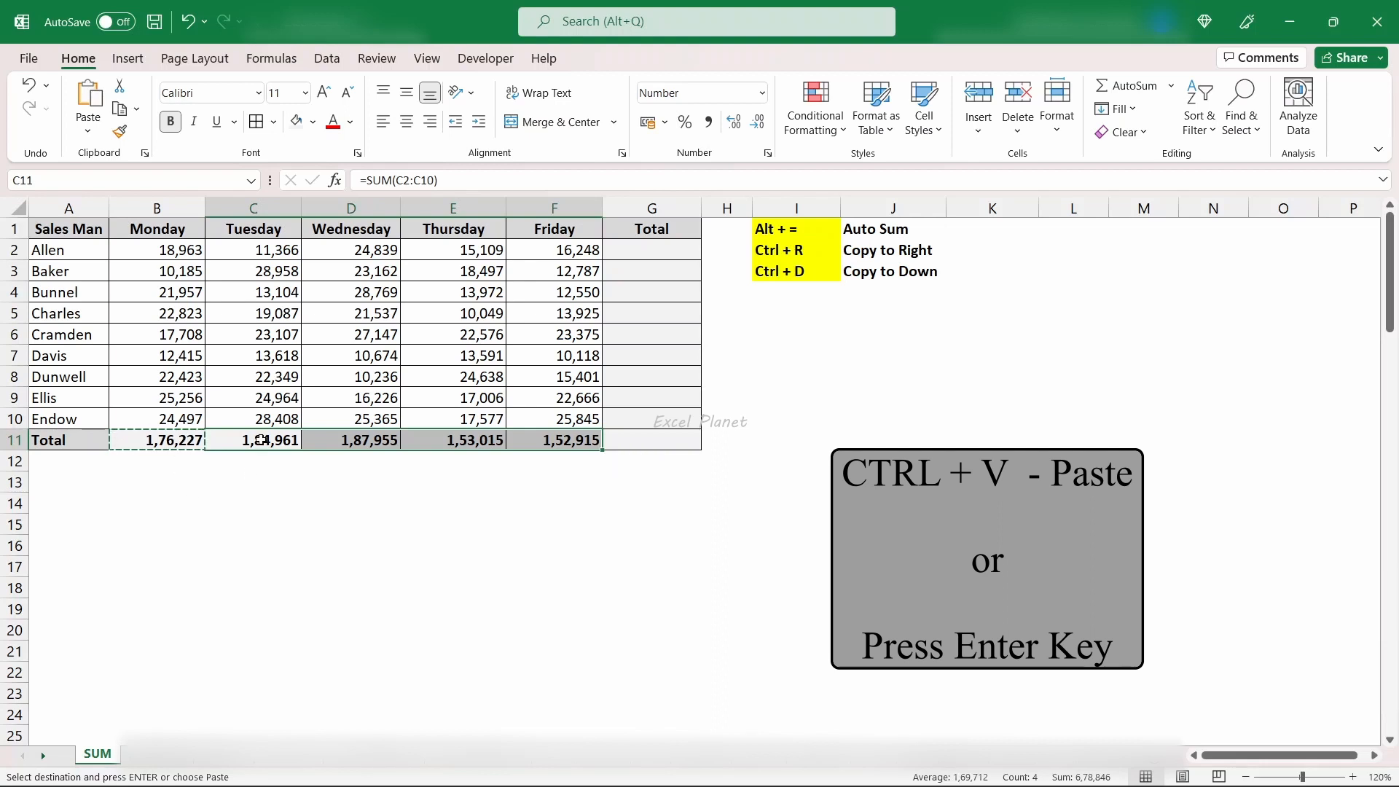
- Undo the paste in C11:F11 and paste the copied total formula there again
{"action": "key", "text": "ctrl+z"}
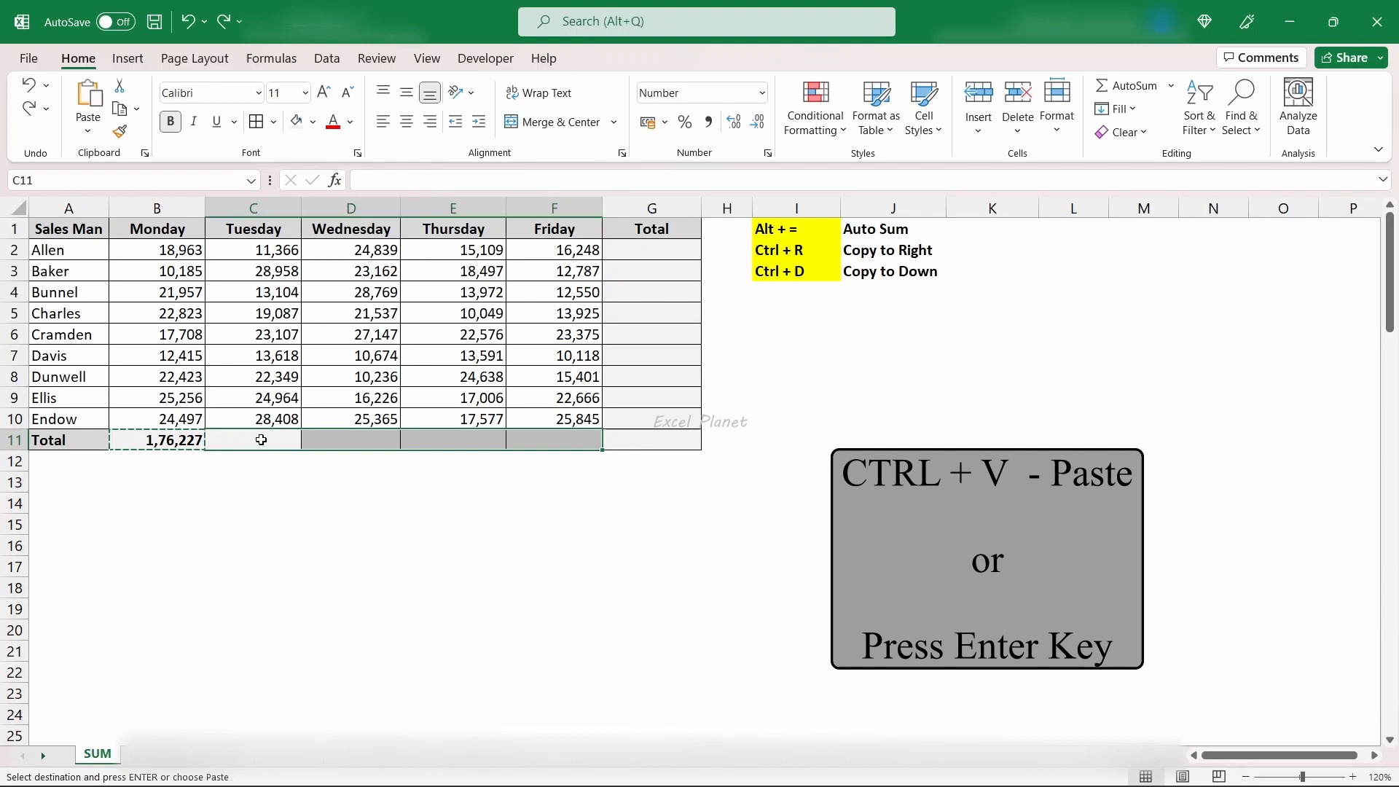
{"action": "key", "text": "Return"}
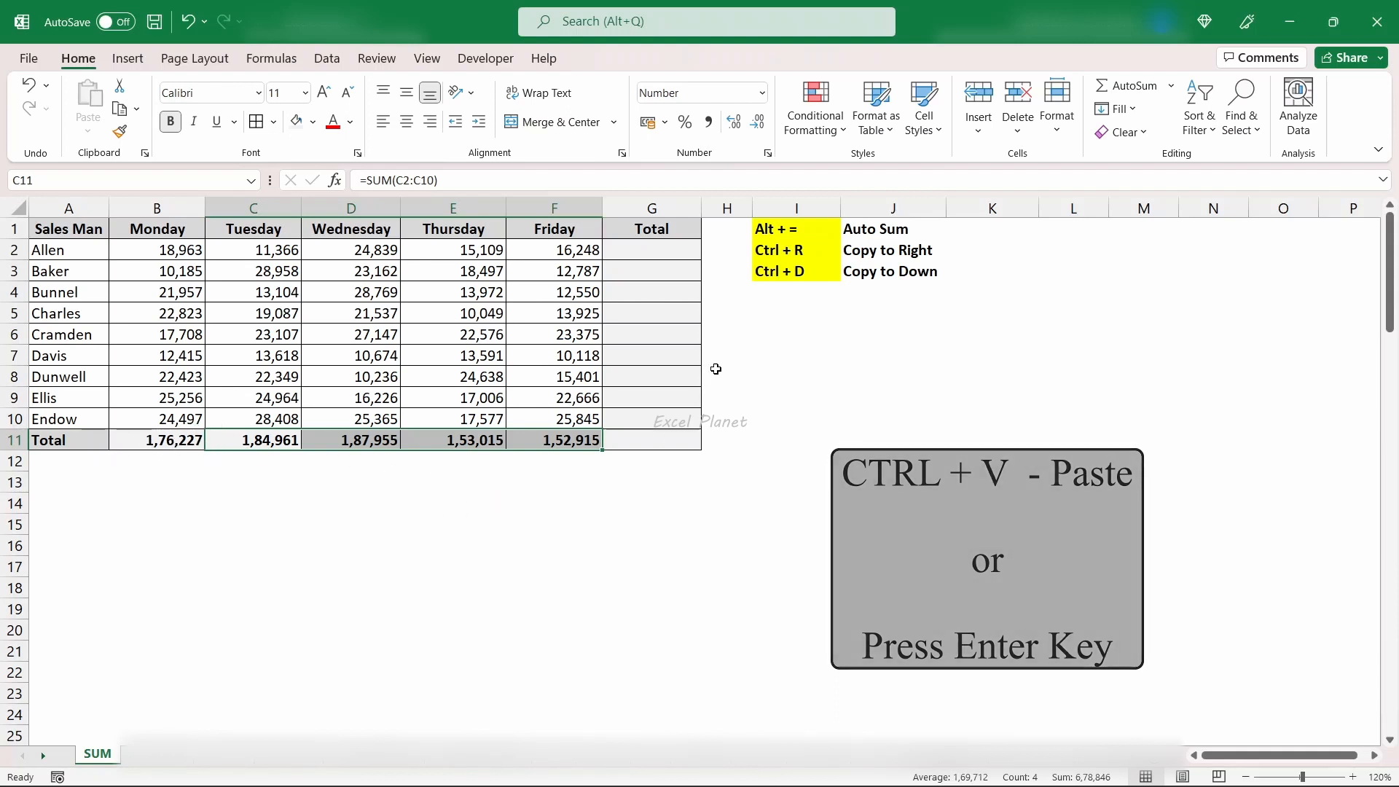
- Total the first salesman's Monday to Friday sales in G2 with =SUM(B2:F2)
{"action": "left_click", "coordinate": [647, 256]}
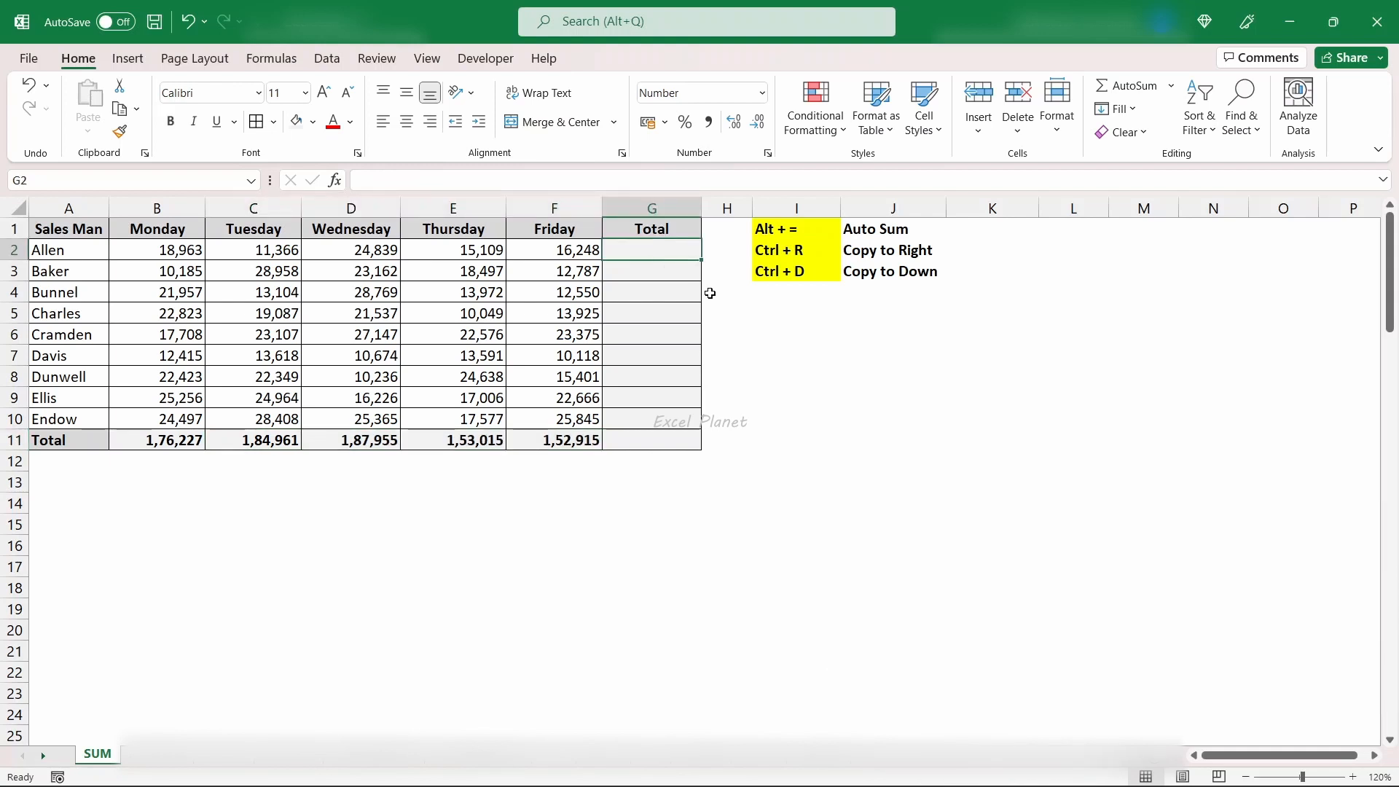
{"action": "type", "text": "=sum("}
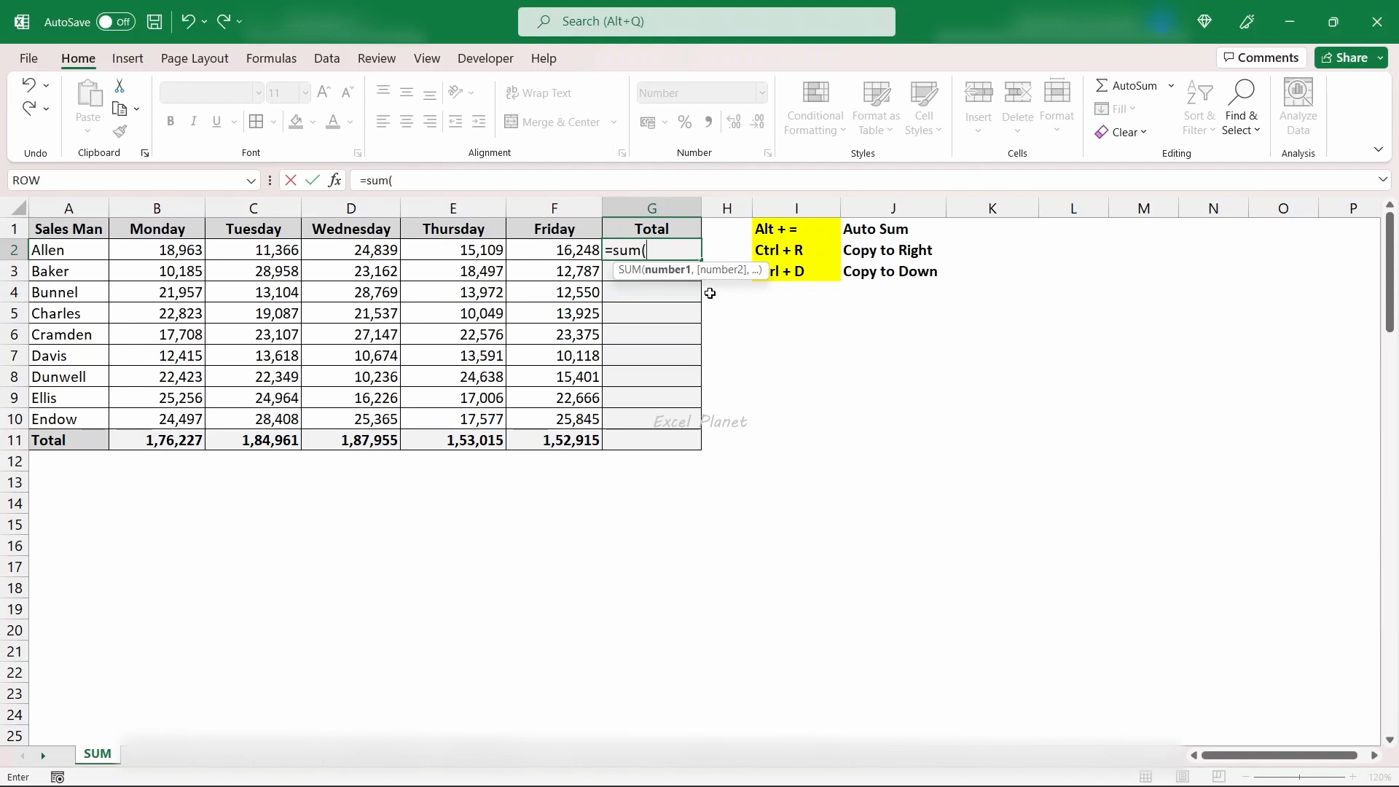
{"action": "key", "text": "Left"}
{"action": "key", "text": "Left"}
{"action": "key", "text": "Left"}
{"action": "key", "text": "Left"}
{"action": "key", "text": "Left"}
{"action": "key", "text": "shift+Right"}
{"action": "key", "text": "shift+Right"}
{"action": "key", "text": "shift+Right"}
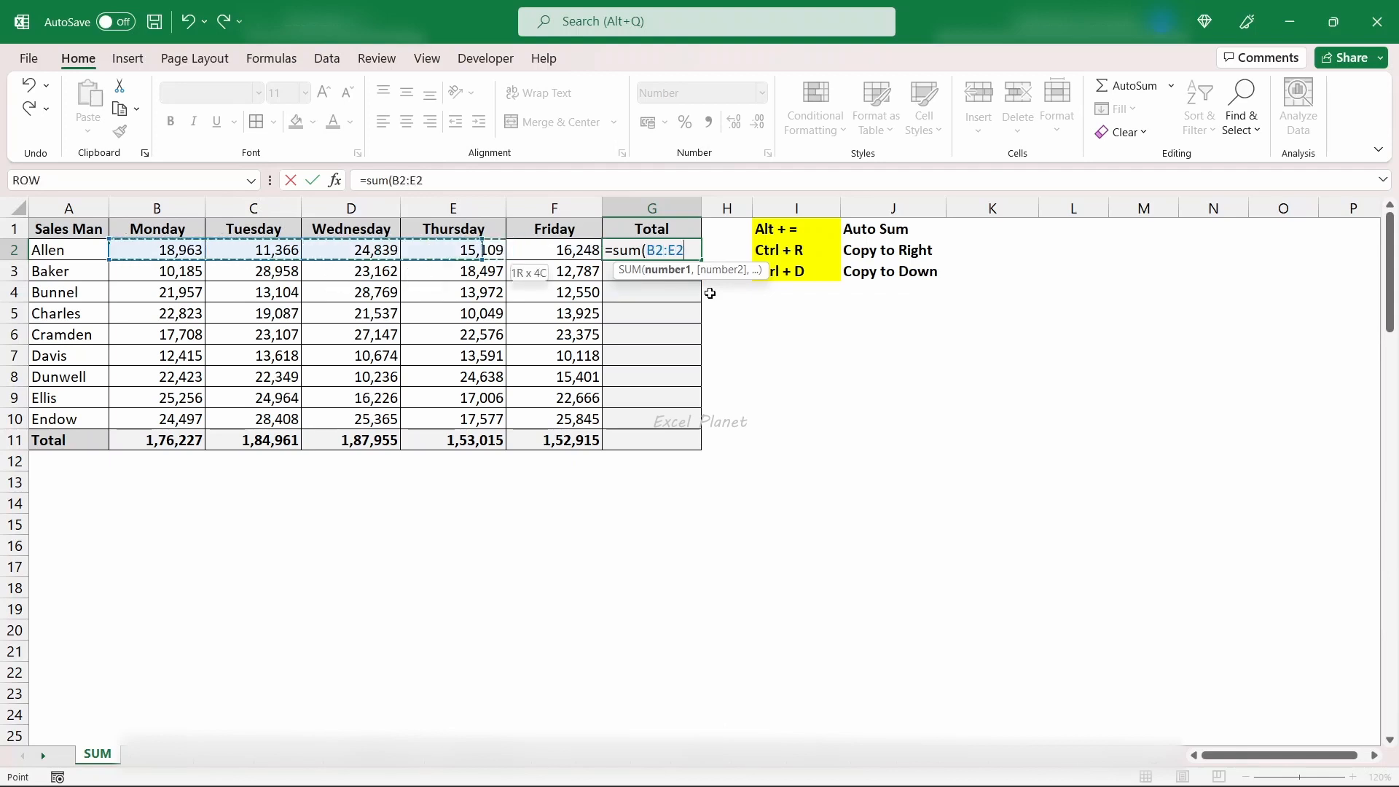
{"action": "key", "text": "shift+Right"}
{"action": "key", "text": "Return"}
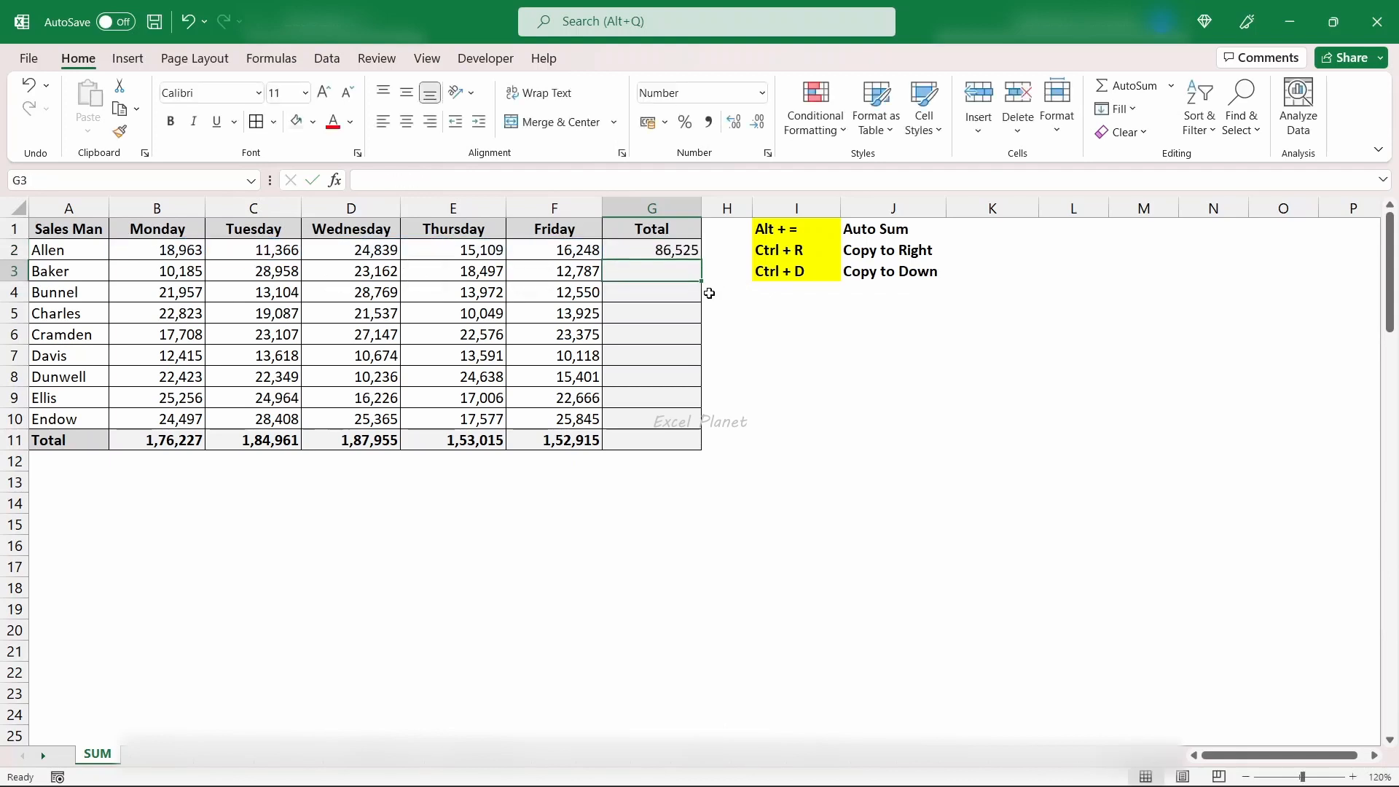
- Fill the total formula from G2 down through G11 and check the formulas in the total cells
{"action": "key", "text": "Up"}
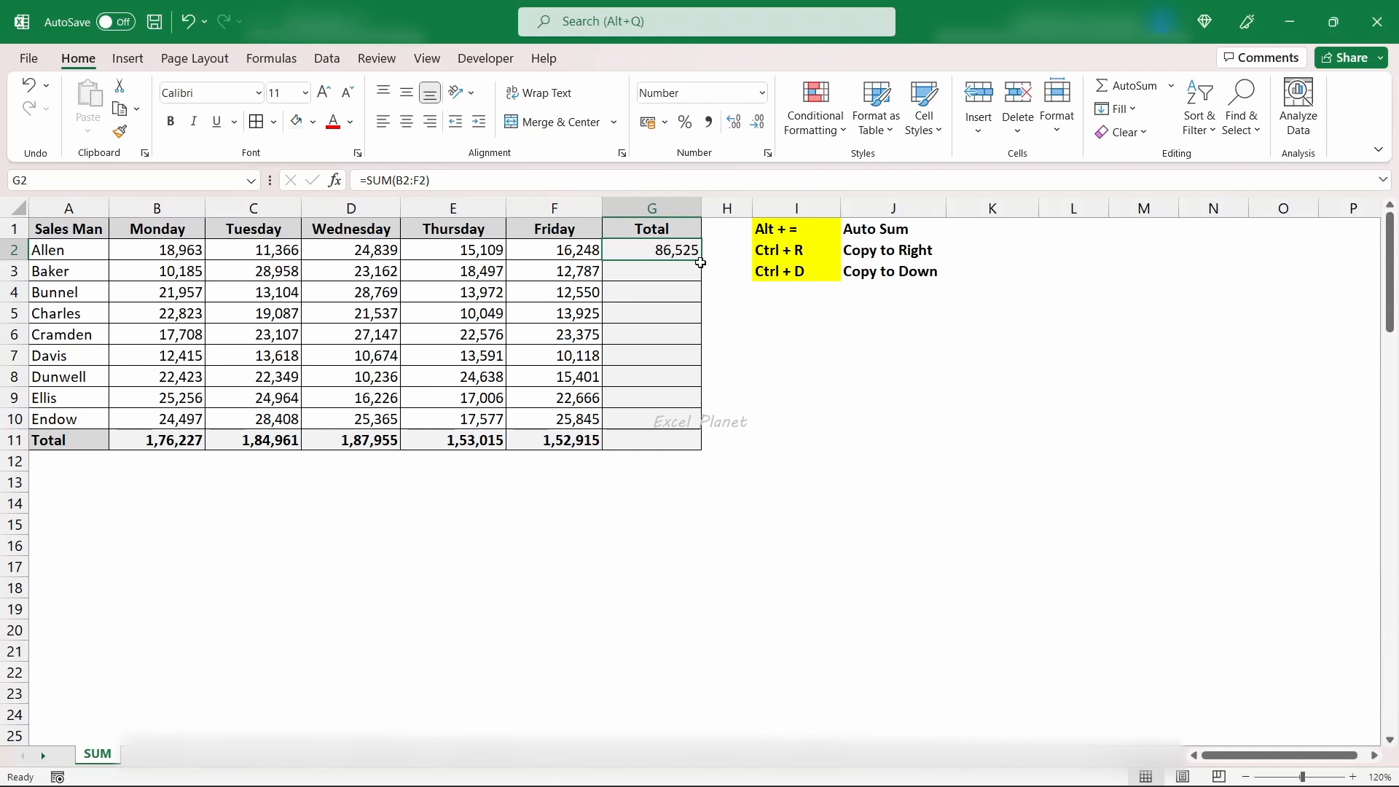
{"action": "left_click_drag", "start_coordinate": [701, 260], "coordinate": [704, 440]}
{"action": "left_click", "coordinate": [672, 252]}
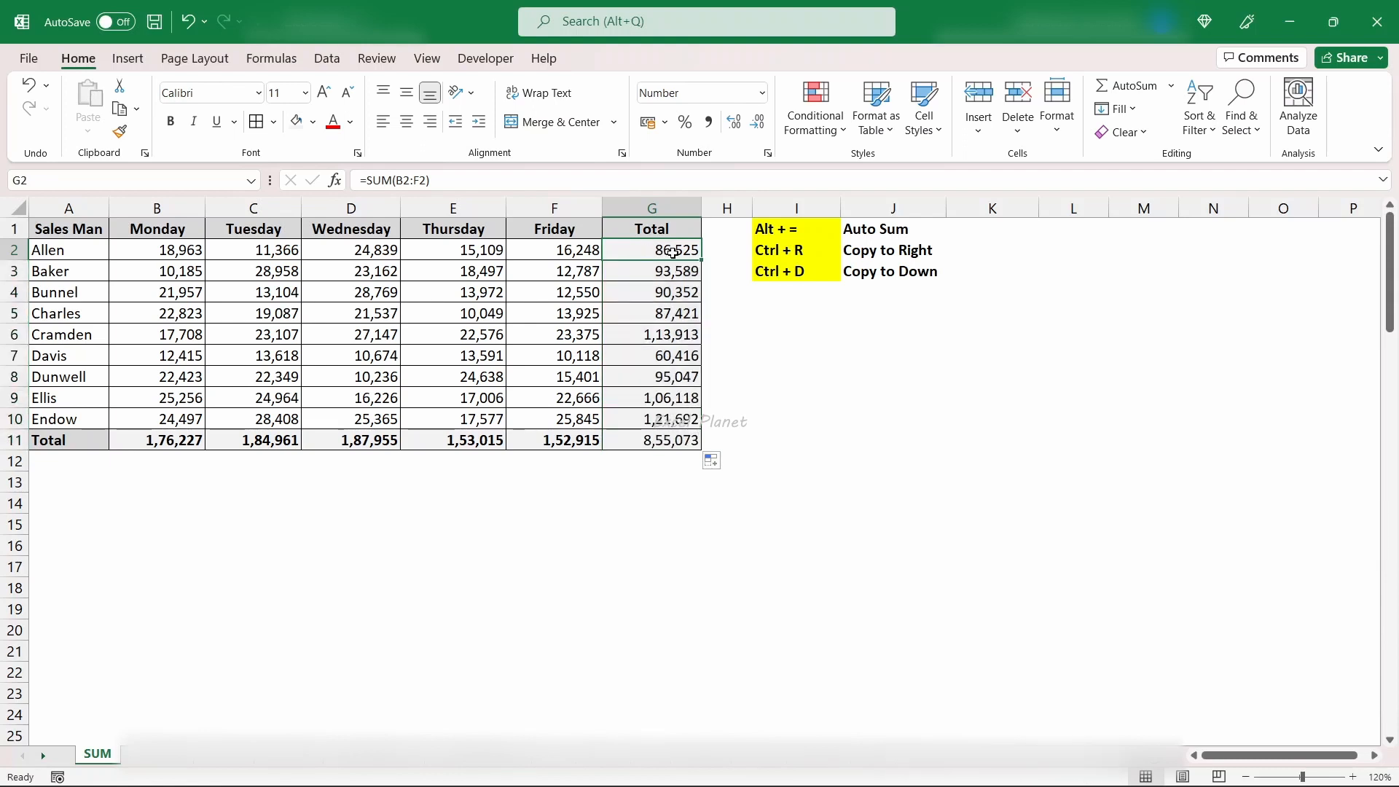
{"action": "left_click", "coordinate": [186, 441]}
{"action": "left_click", "coordinate": [284, 442]}
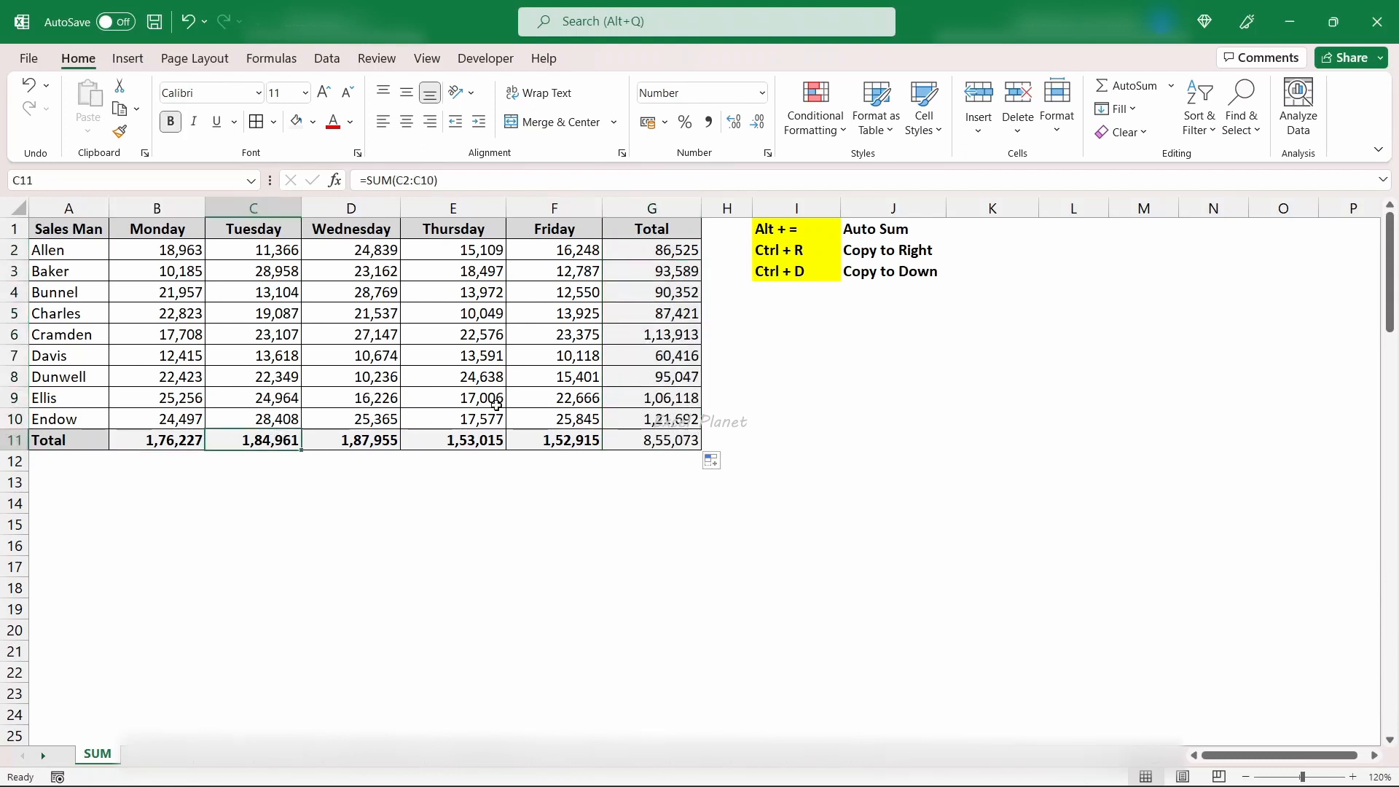
{"action": "left_click", "coordinate": [644, 255]}
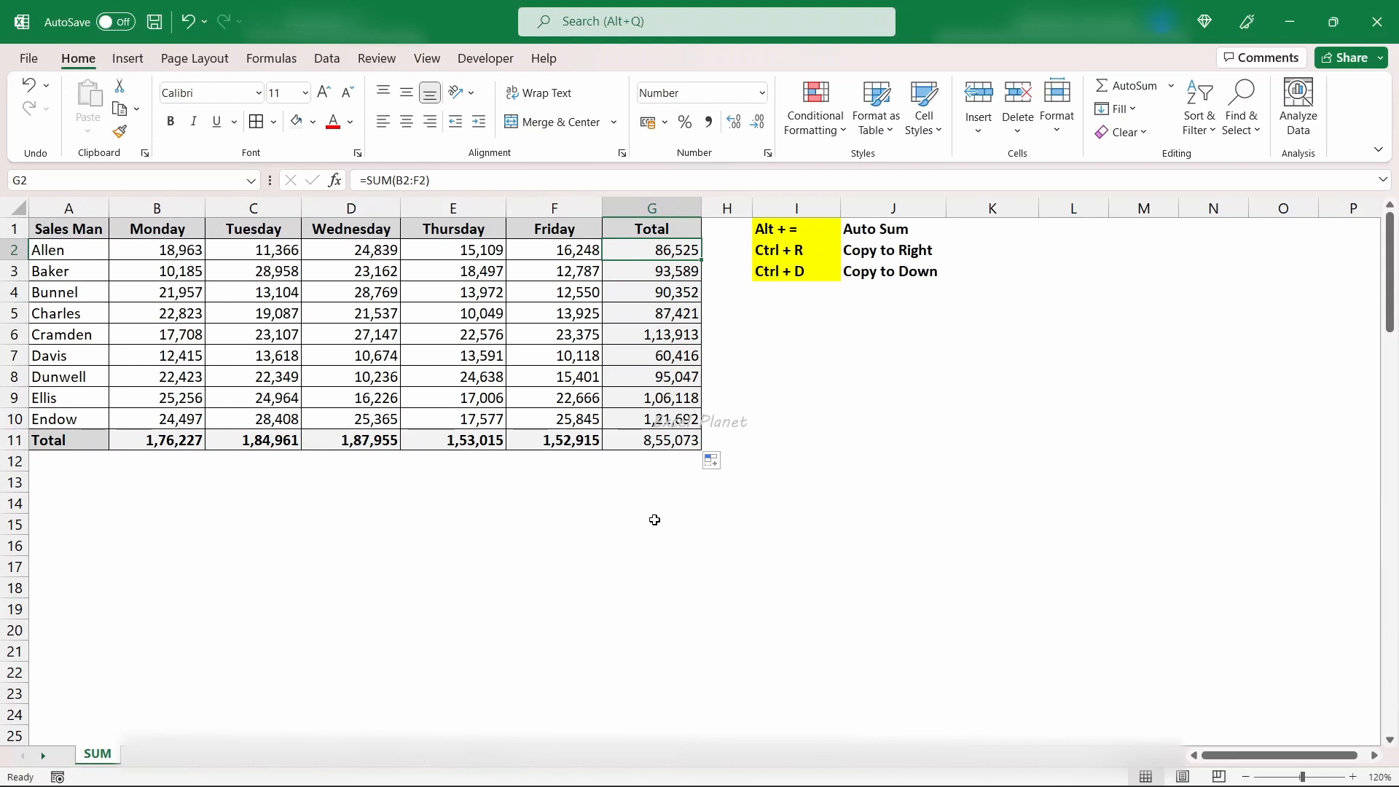
- Undo the totals in column G and the pasted totals in C11:F11
{"action": "key", "text": "ctrl+z"}
{"action": "key", "text": "ctrl+z"}
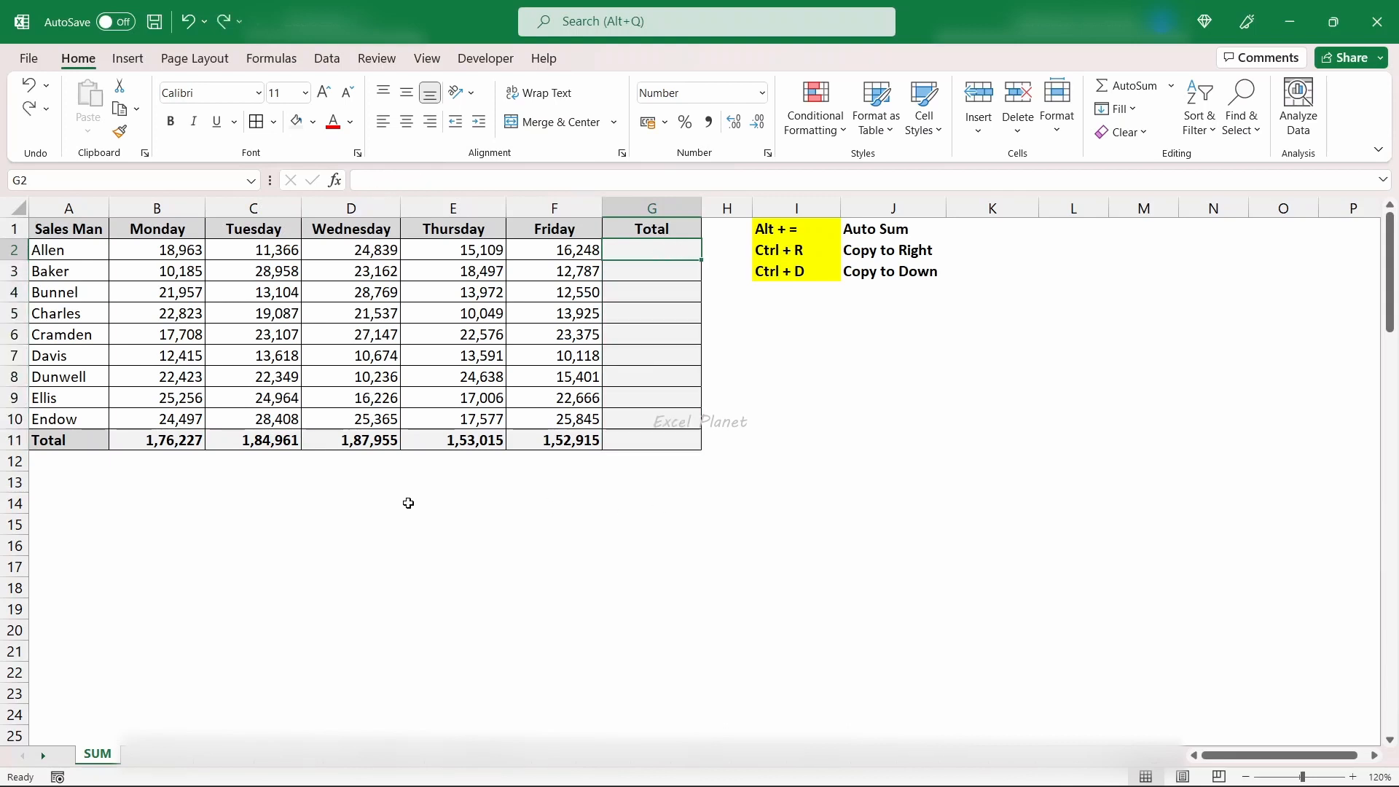
{"action": "key", "text": "ctrl+z"}
- Fill the Monday total formula in B11 to the right across the Tuesday to Friday totals, up to F11
{"action": "left_click", "coordinate": [263, 496]}
{"action": "left_click", "coordinate": [188, 441]}
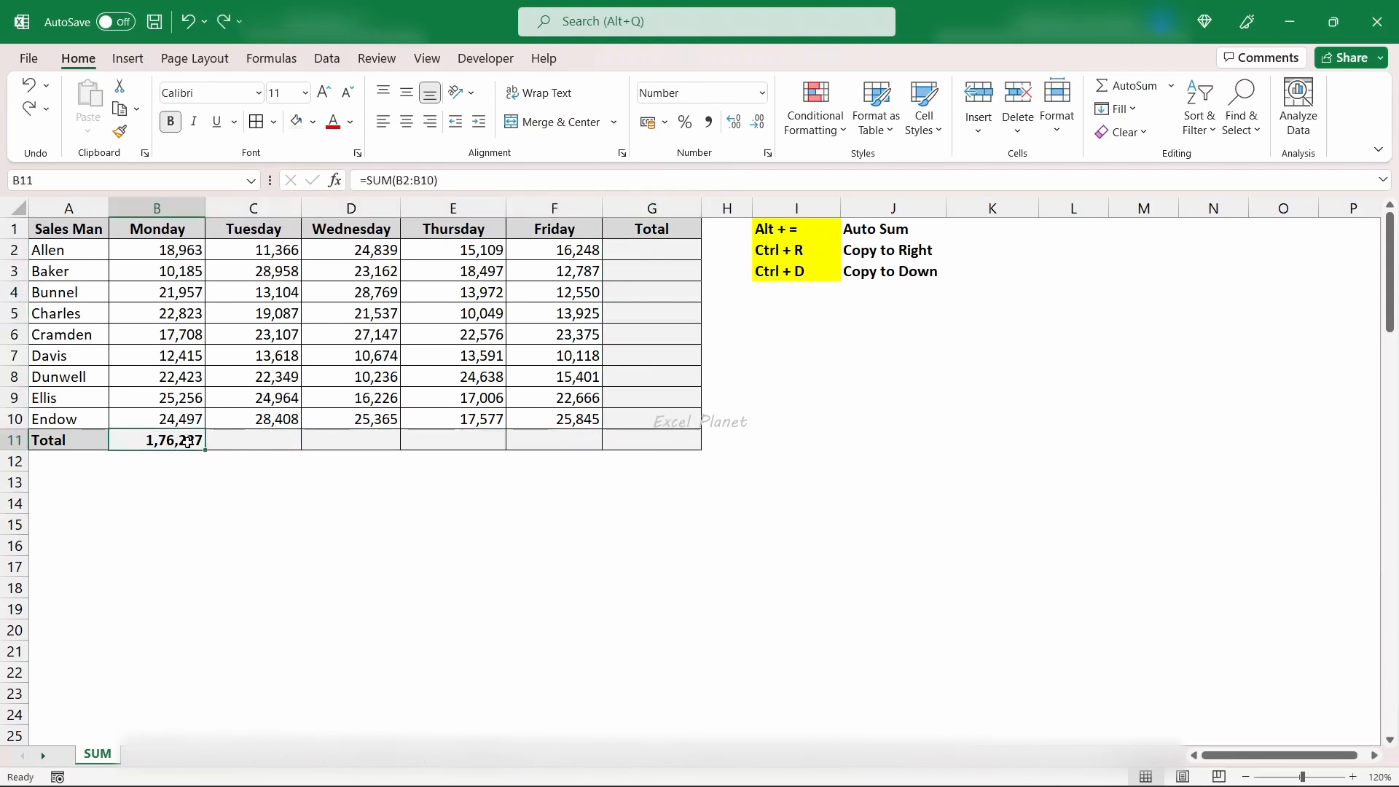
{"action": "left_click", "coordinate": [550, 439], "text": "shift"}
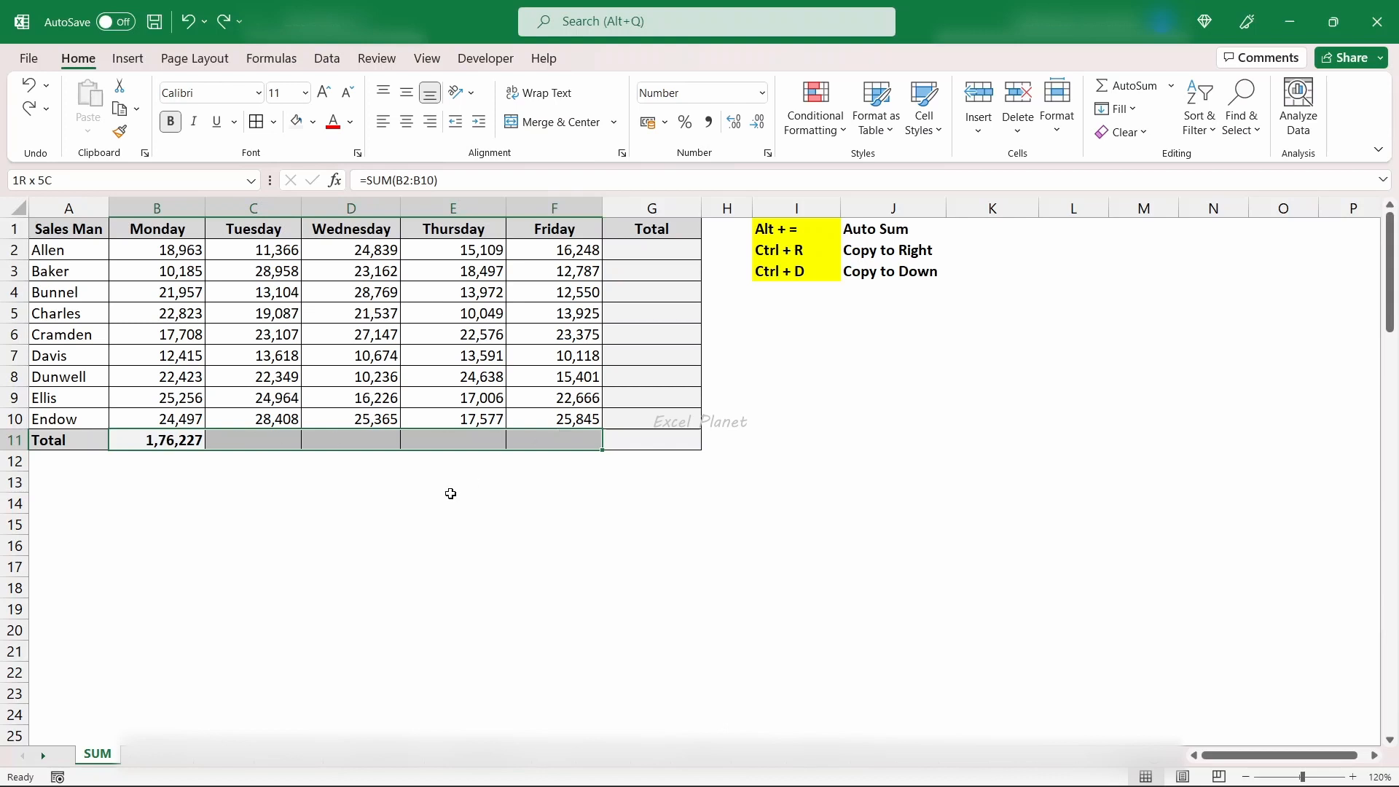
{"action": "key", "text": "ctrl+r"}
{"action": "left_click", "coordinate": [347, 485]}
{"action": "left_click_drag", "start_coordinate": [156, 439], "coordinate": [542, 438]}
{"action": "left_click", "coordinate": [256, 459]}
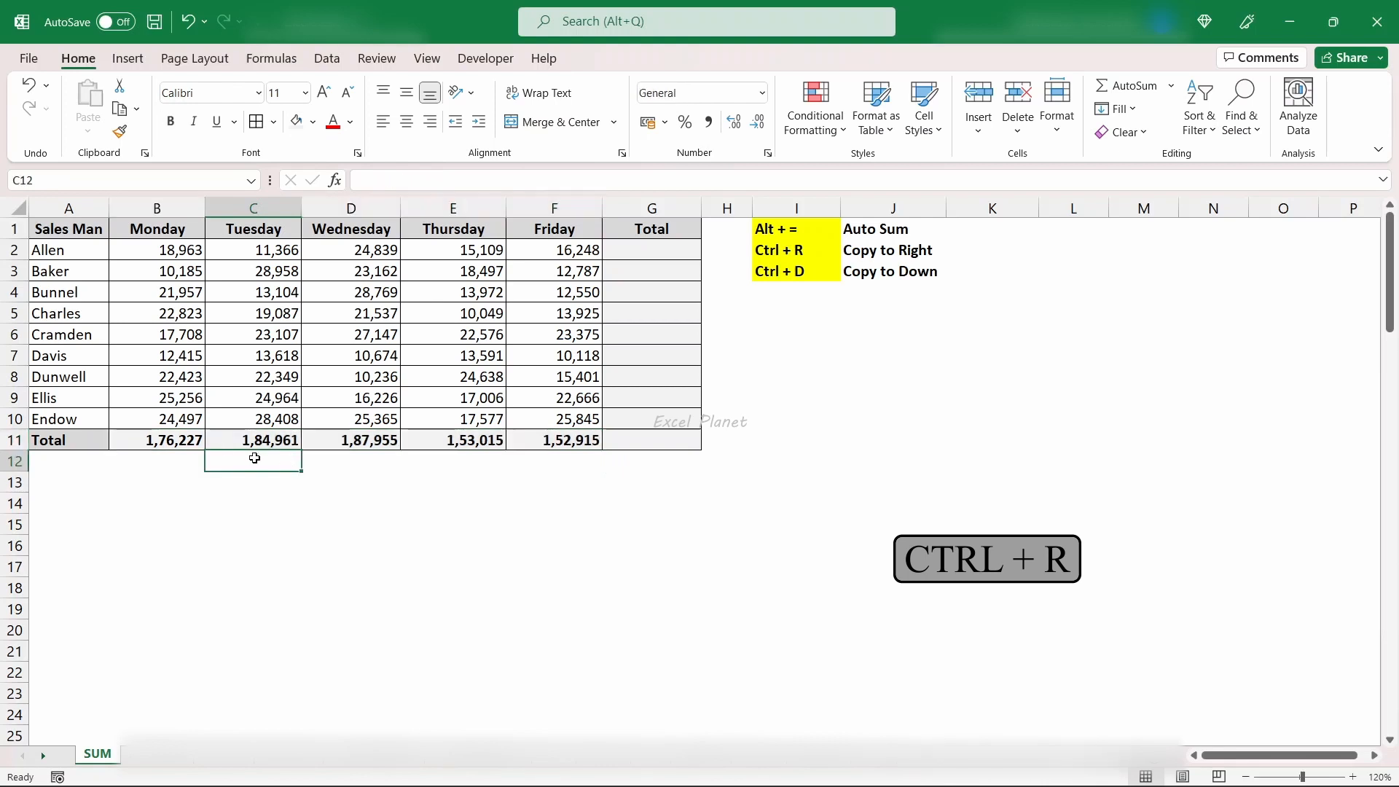
{"action": "left_click", "coordinate": [177, 440]}
{"action": "left_click_drag", "start_coordinate": [789, 244], "coordinate": [895, 251]}
{"action": "left_click", "coordinate": [176, 443]}
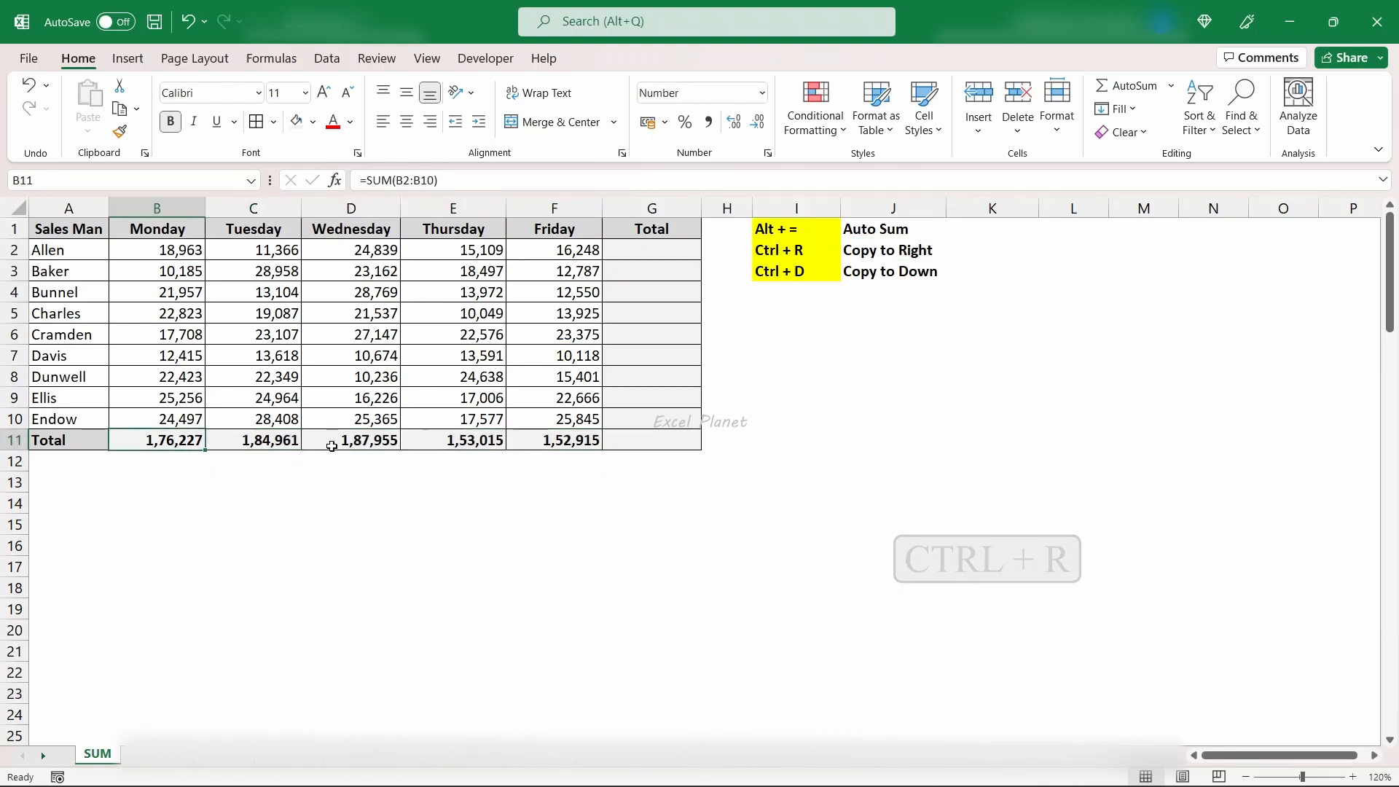
- Total the first salesman's Monday to Friday sales in G2 with =SUM(B2:F2)
{"action": "left_click", "coordinate": [631, 257]}
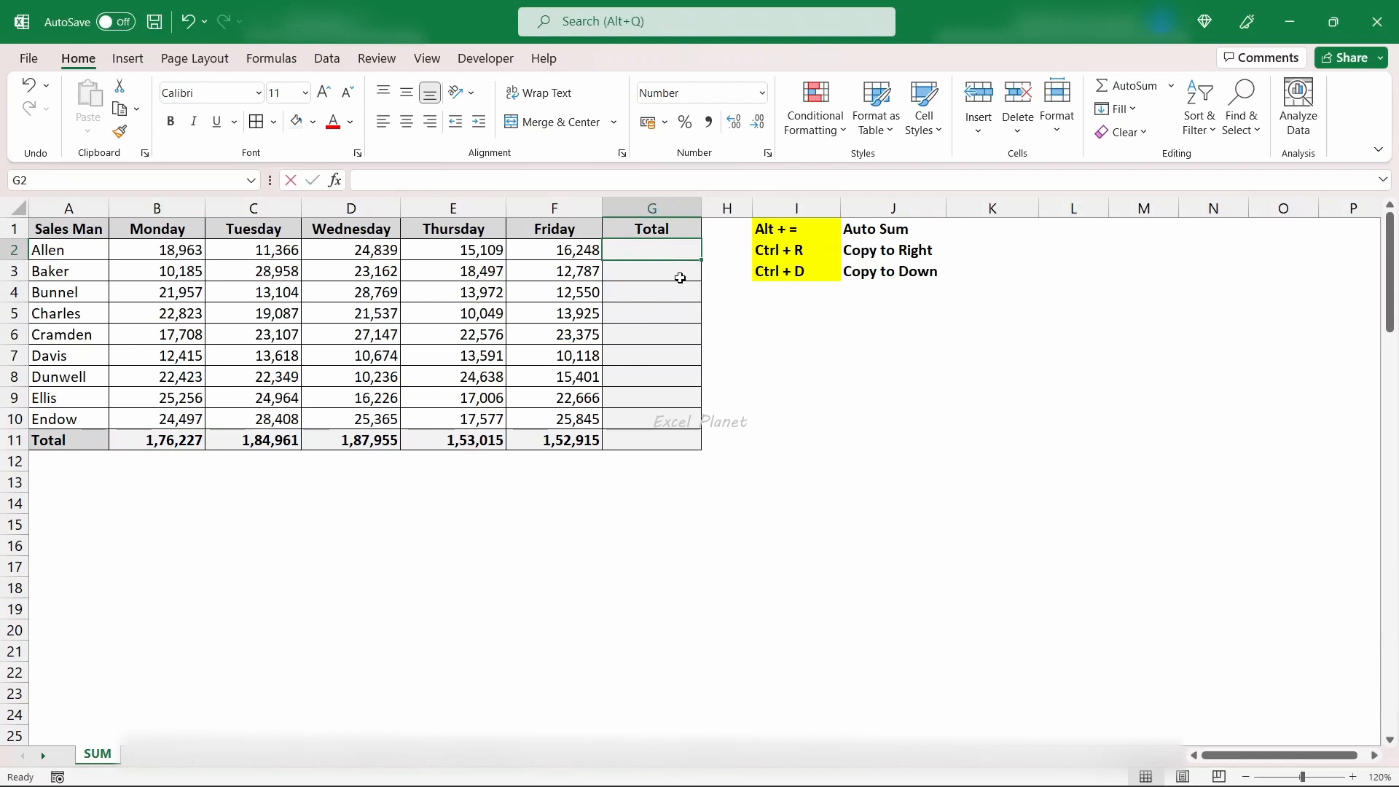
{"action": "type", "text": "=sum("}
{"action": "key", "text": "Left"}
{"action": "key", "text": "Left"}
{"action": "key", "text": "Left"}
{"action": "key", "text": "Left"}
{"action": "key", "text": "Left"}
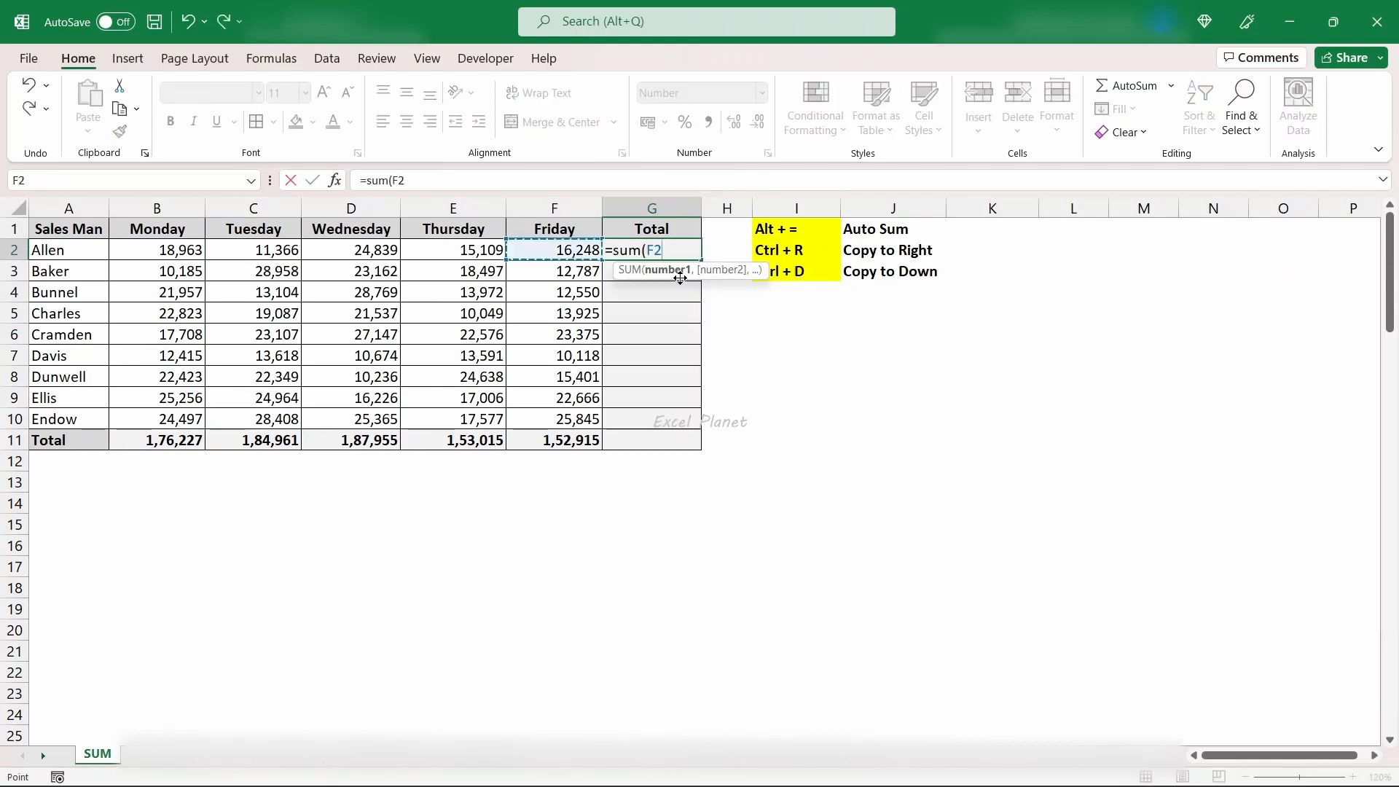
{"action": "key", "text": "shift+Right"}
{"action": "key", "text": "shift+Right"}
{"action": "key", "text": "shift+Right"}
{"action": "key", "text": "shift+Right"}
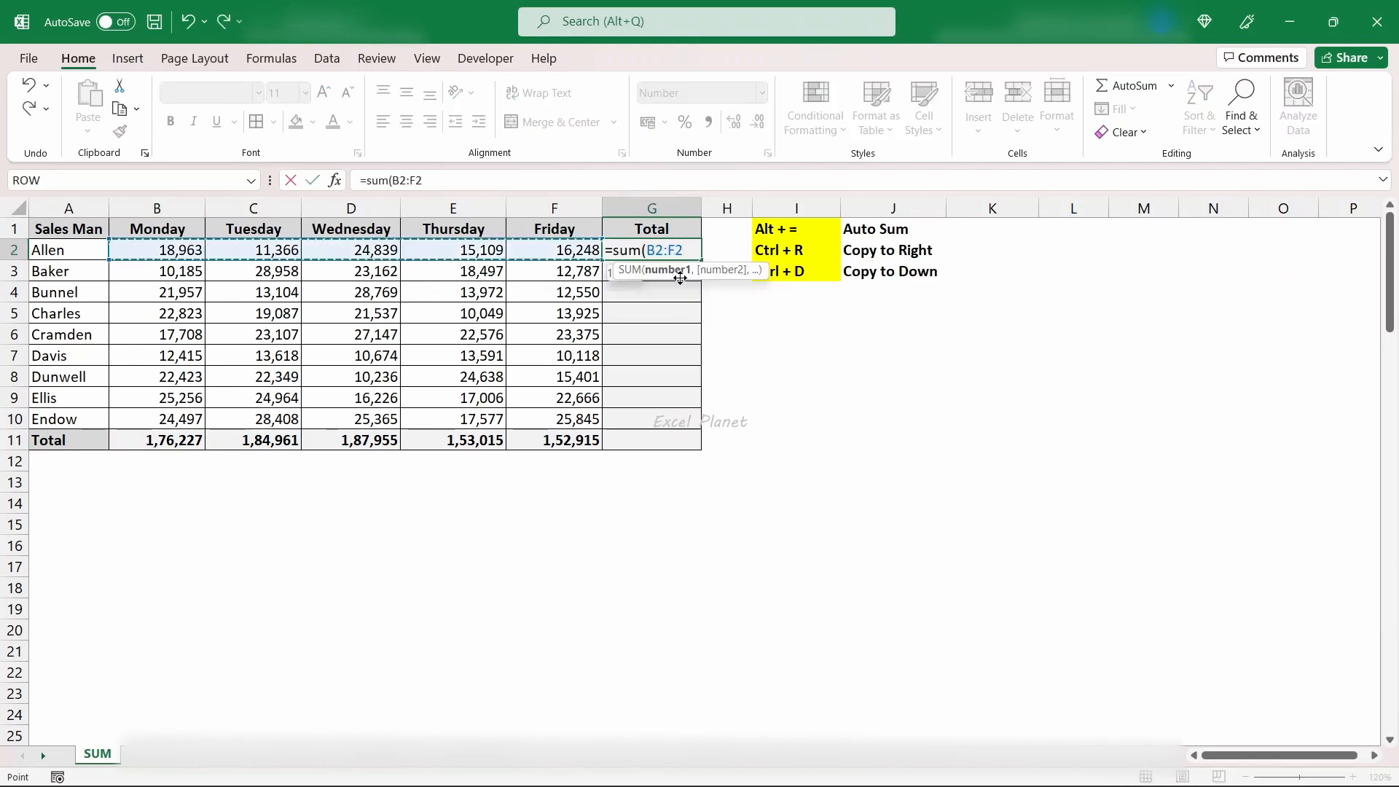
{"action": "type", "text": ")"}
{"action": "key", "text": "Return"}
{"action": "key", "text": "Up"}
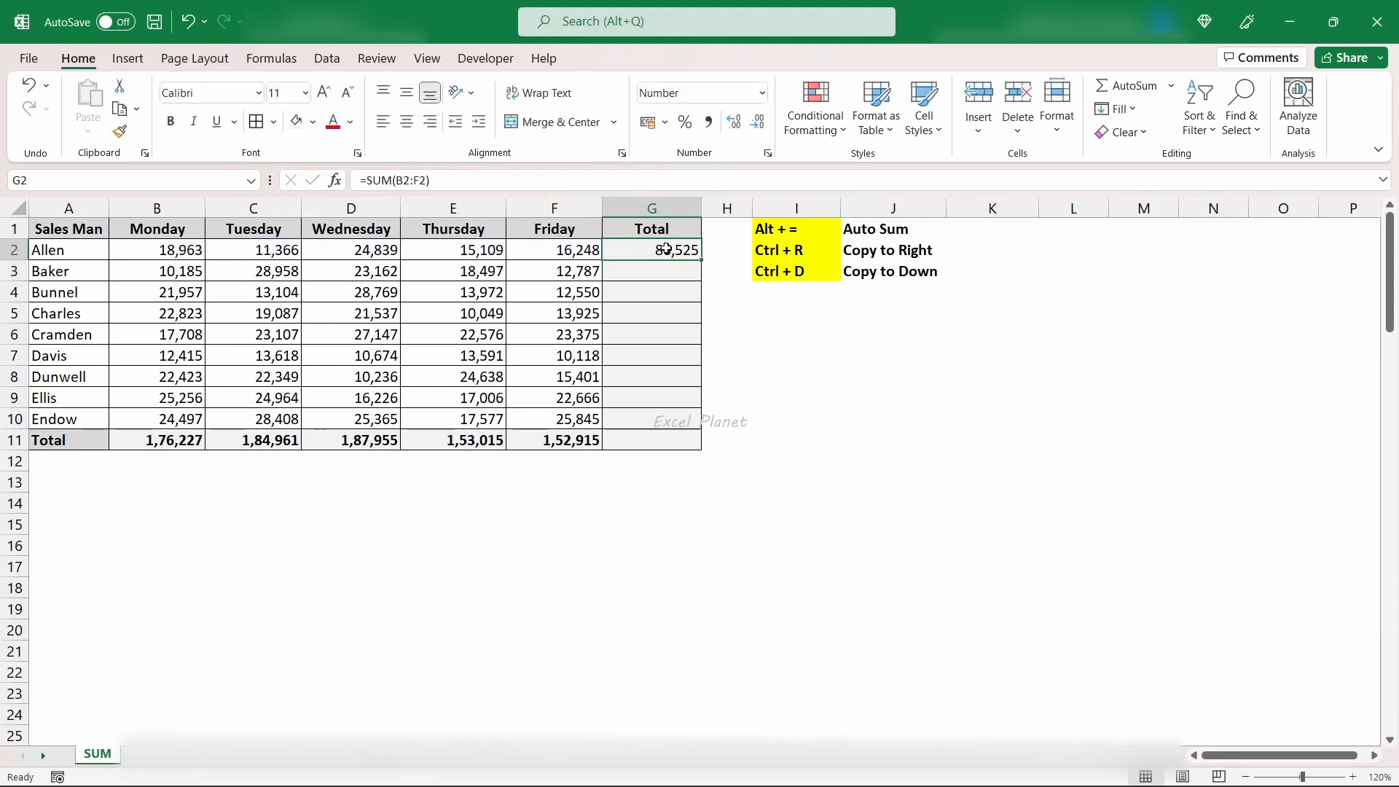
- Fill the total formula from G2 down through G11 and check the formulas in G2 and G11
{"action": "left_click_drag", "start_coordinate": [663, 250], "coordinate": [660, 439]}
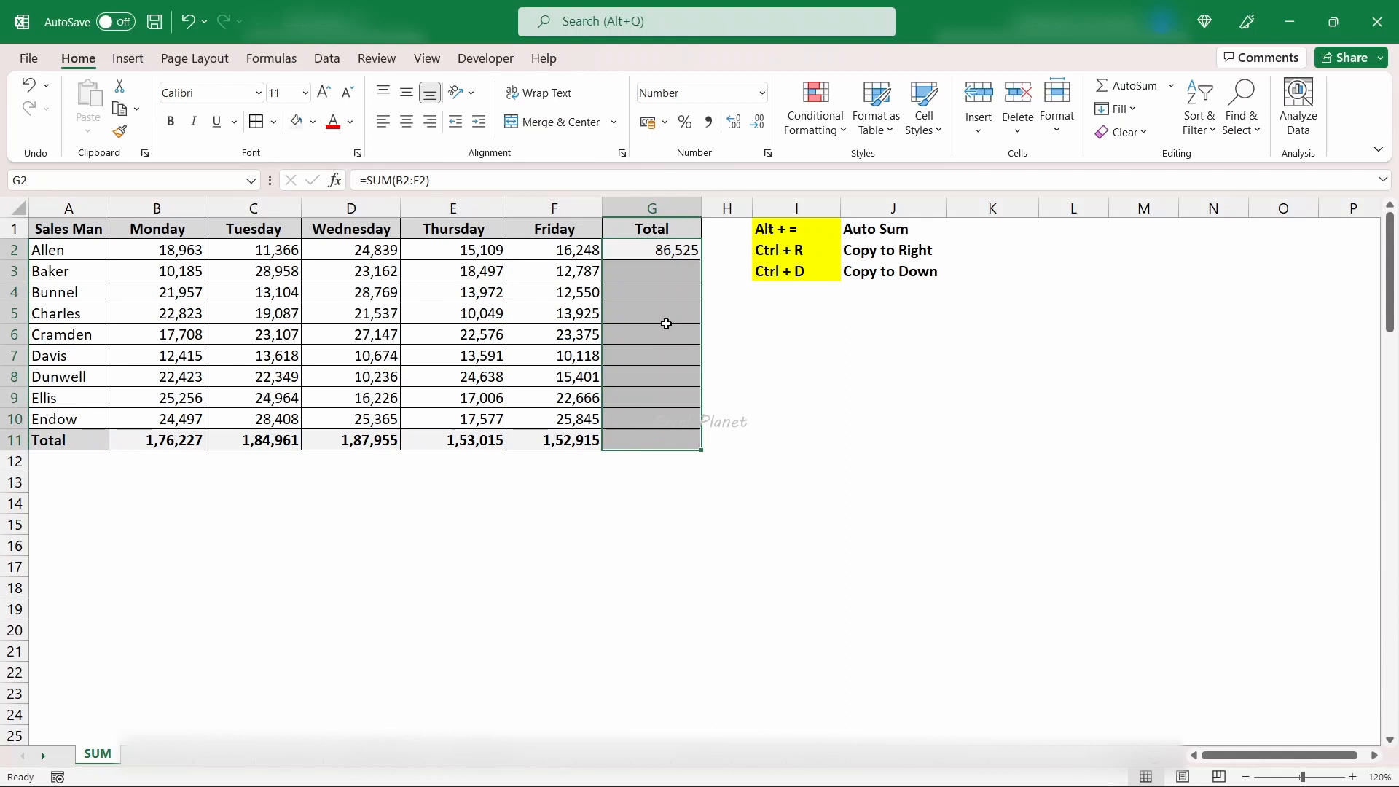
{"action": "key", "text": "ctrl+d"}
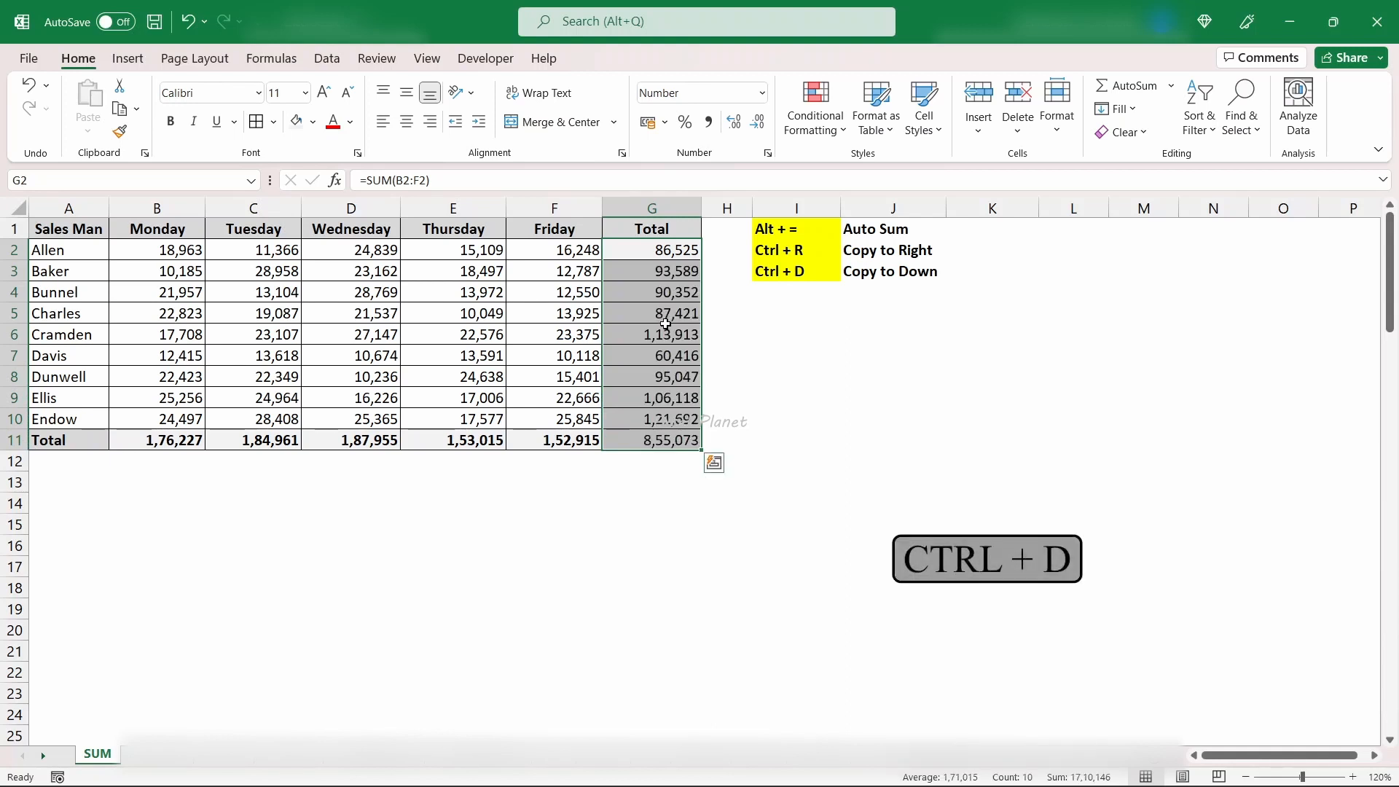
{"action": "left_click", "coordinate": [650, 252]}
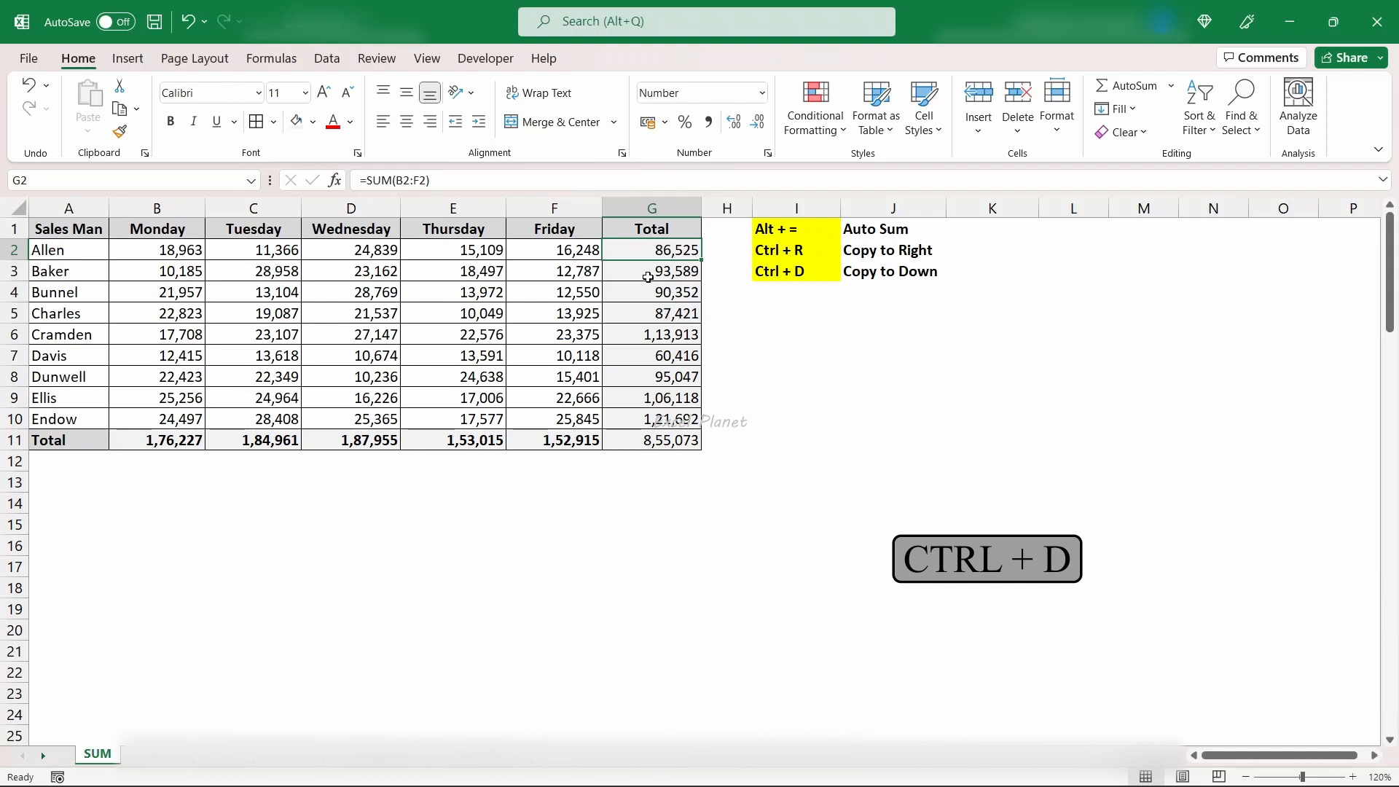
{"action": "left_click_drag", "start_coordinate": [647, 277], "coordinate": [646, 418]}
{"action": "left_click", "coordinate": [641, 439]}
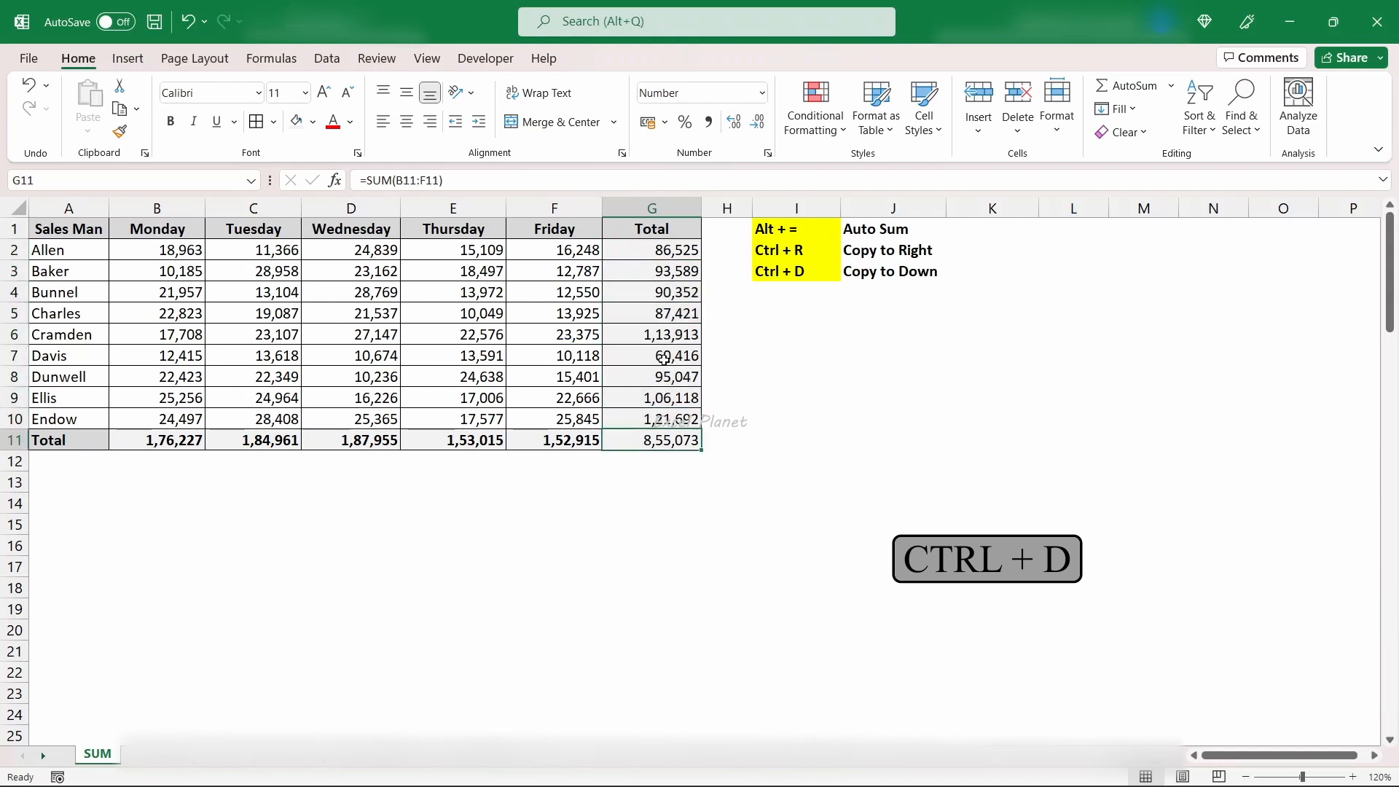
{"action": "left_click", "coordinate": [658, 257]}
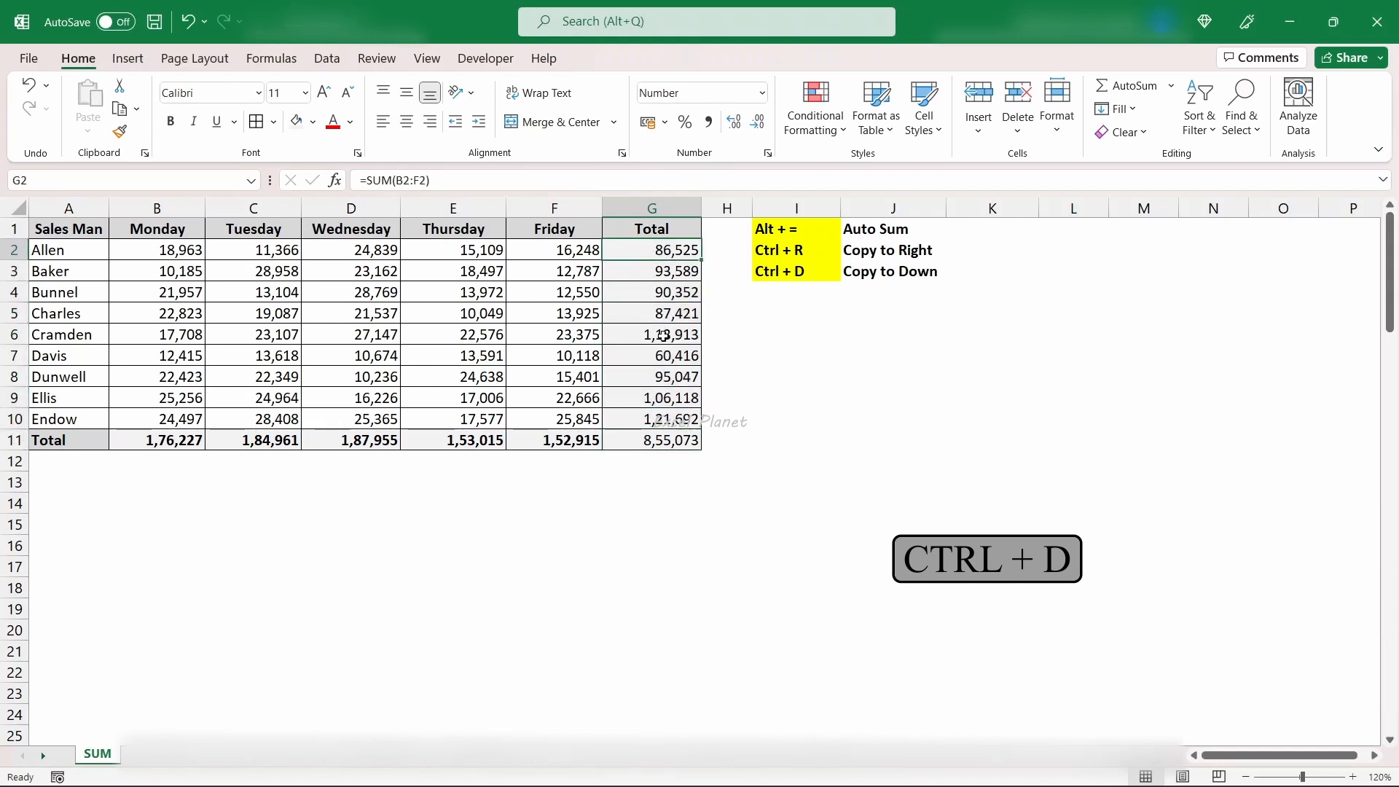
{"action": "left_click", "coordinate": [807, 276]}
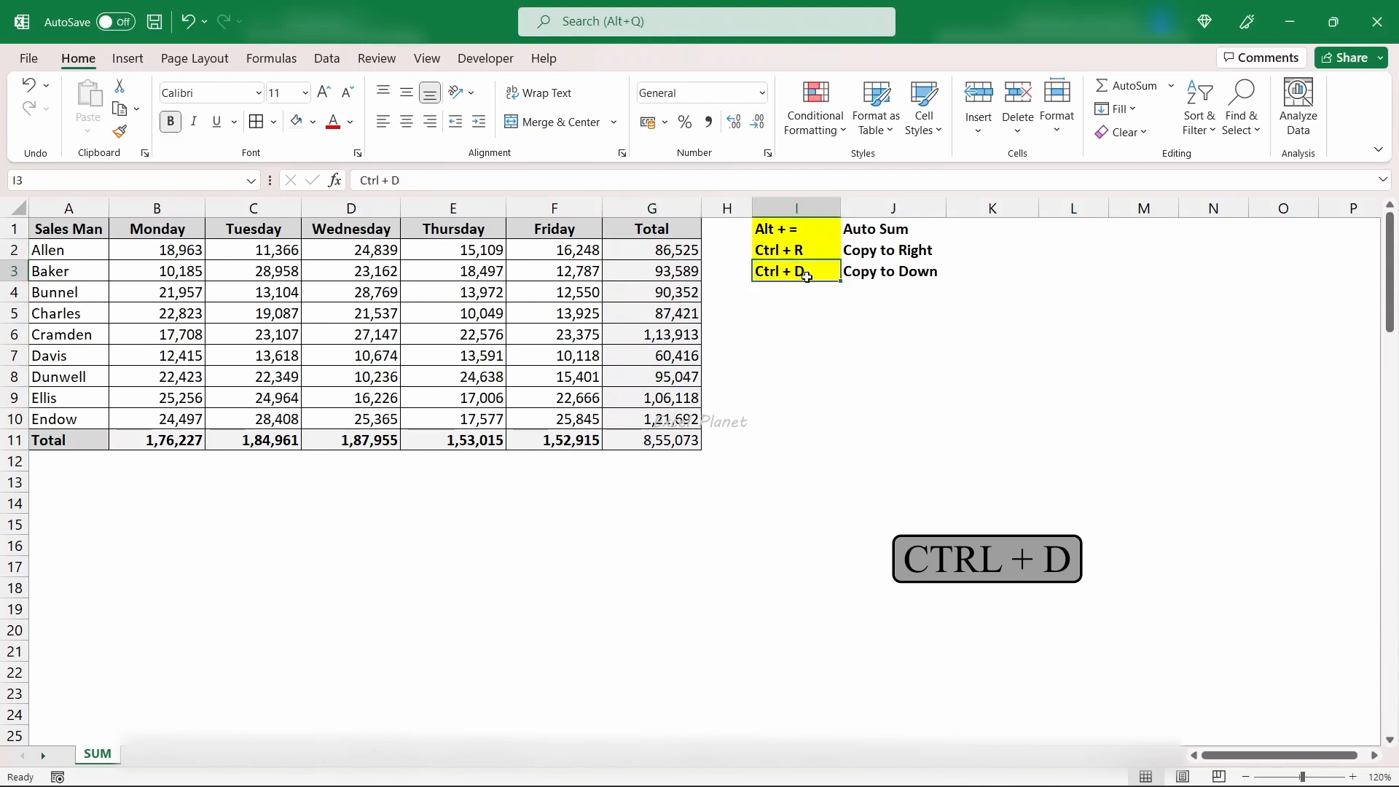
{"action": "left_click", "coordinate": [867, 272]}
{"action": "left_click", "coordinate": [659, 253]}
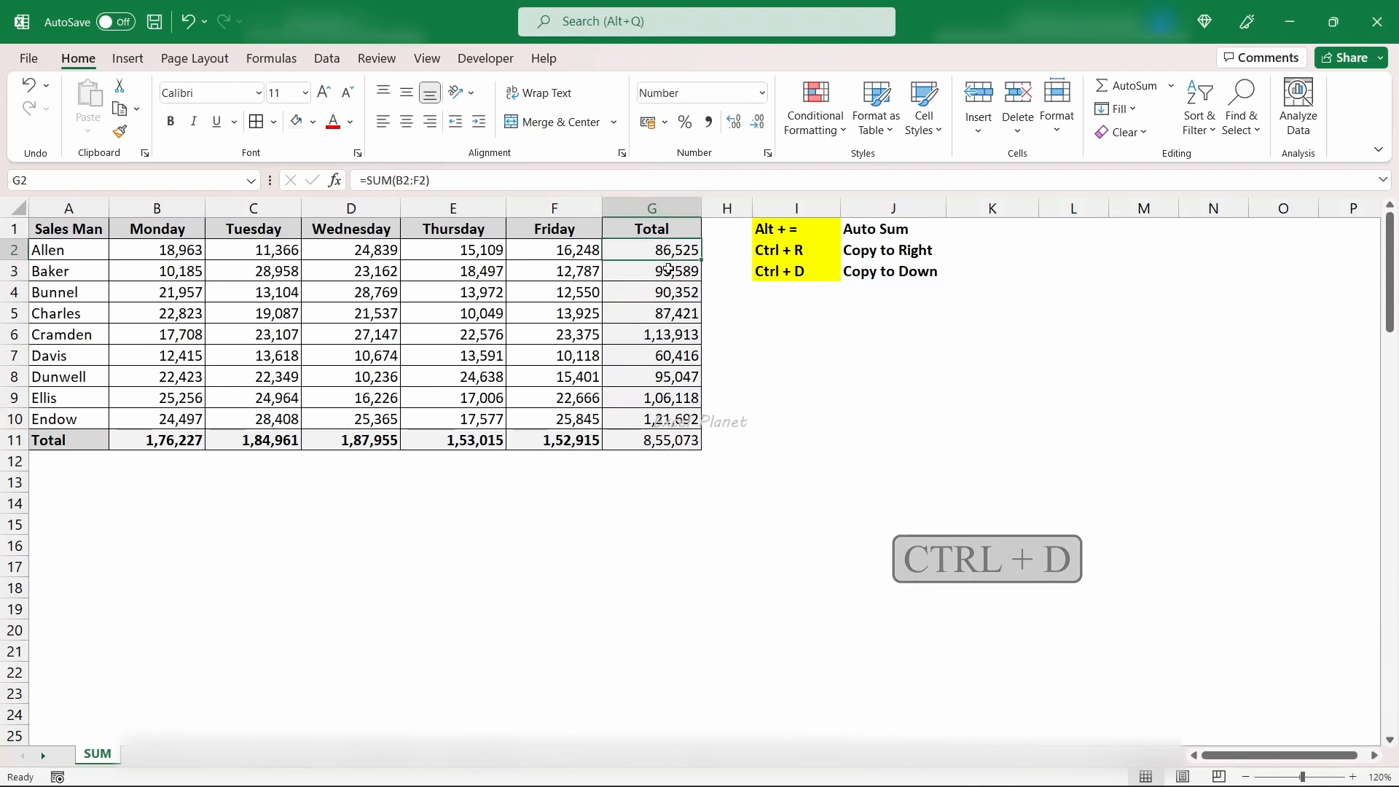
{"action": "left_click", "coordinate": [232, 439]}
{"action": "left_click", "coordinate": [664, 341]}
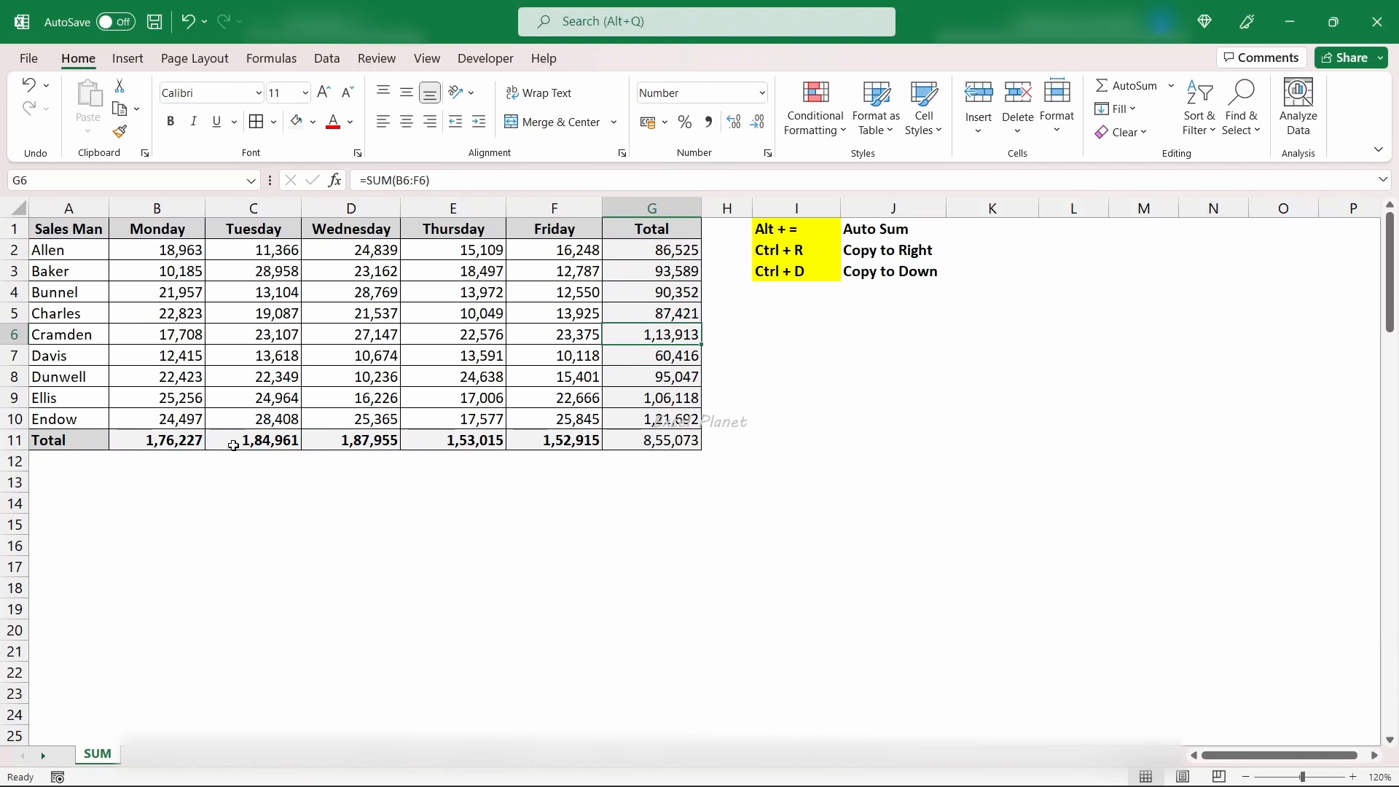
- Undo the column G totals and the filled Tuesday to Friday totals in C11:F11
{"action": "key", "text": "ctrl+z"}
{"action": "key", "text": "ctrl+z"}
{"action": "key", "text": "ctrl+z"}
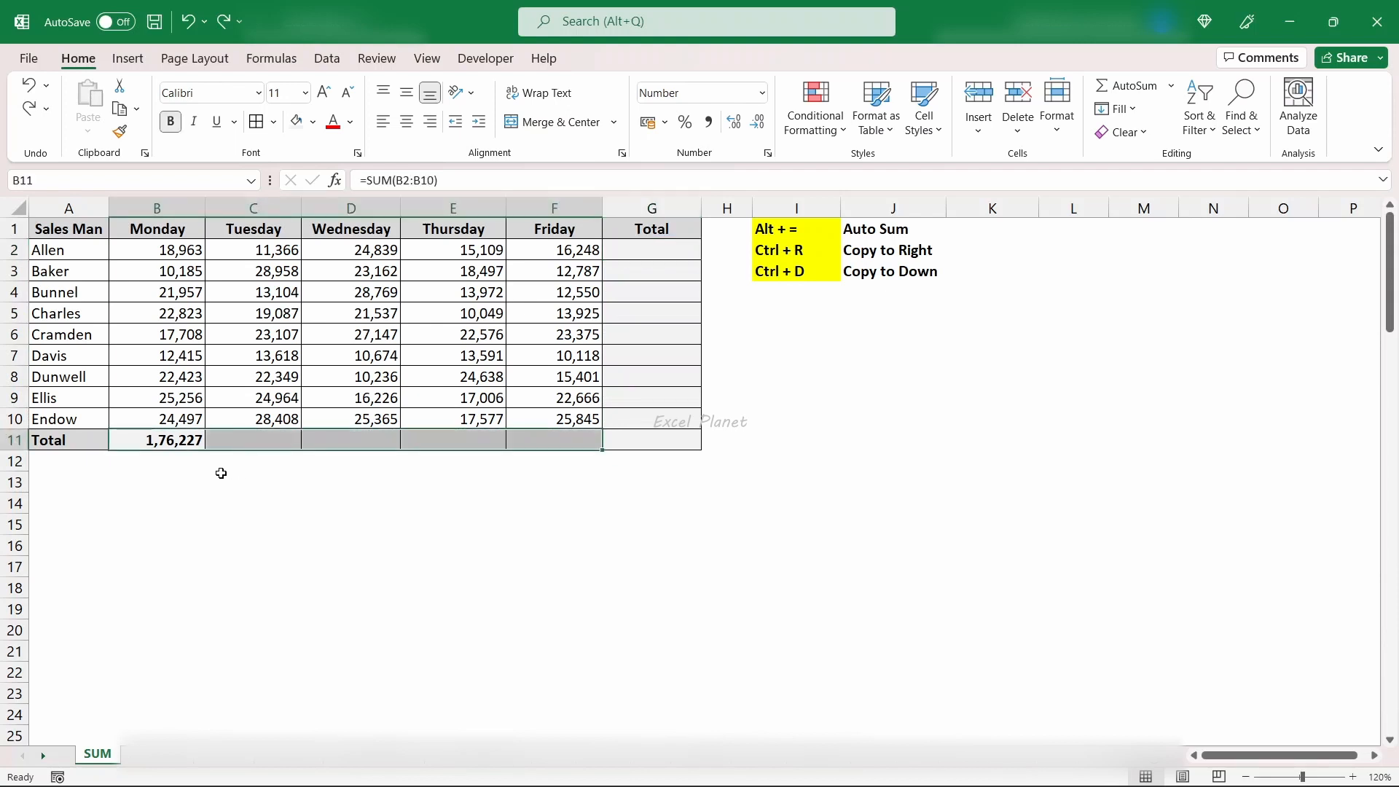
- Fill the Monday total formula in B11 across row 11 through the Total column, up to G11
{"action": "left_click", "coordinate": [195, 443]}
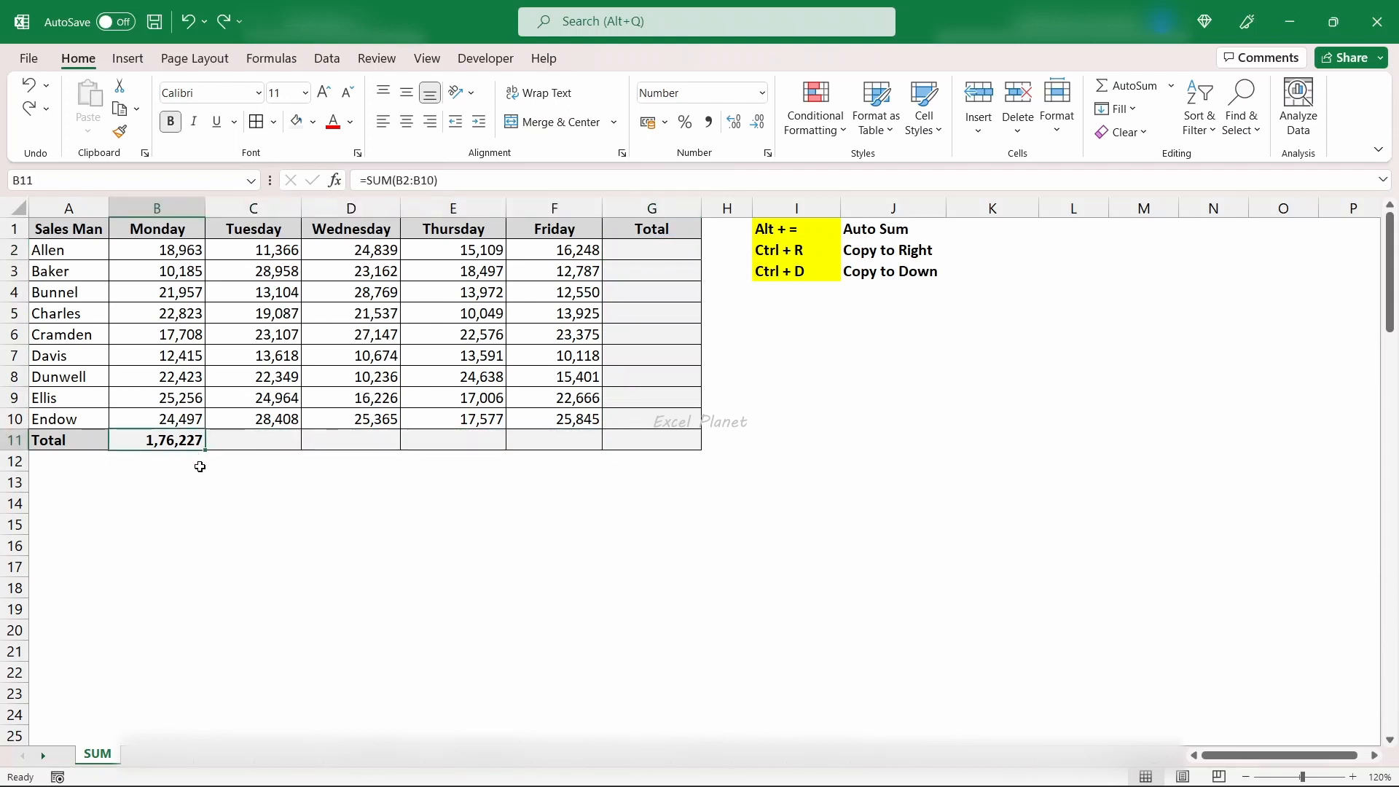
{"action": "left_click_drag", "start_coordinate": [206, 454], "coordinate": [656, 453]}
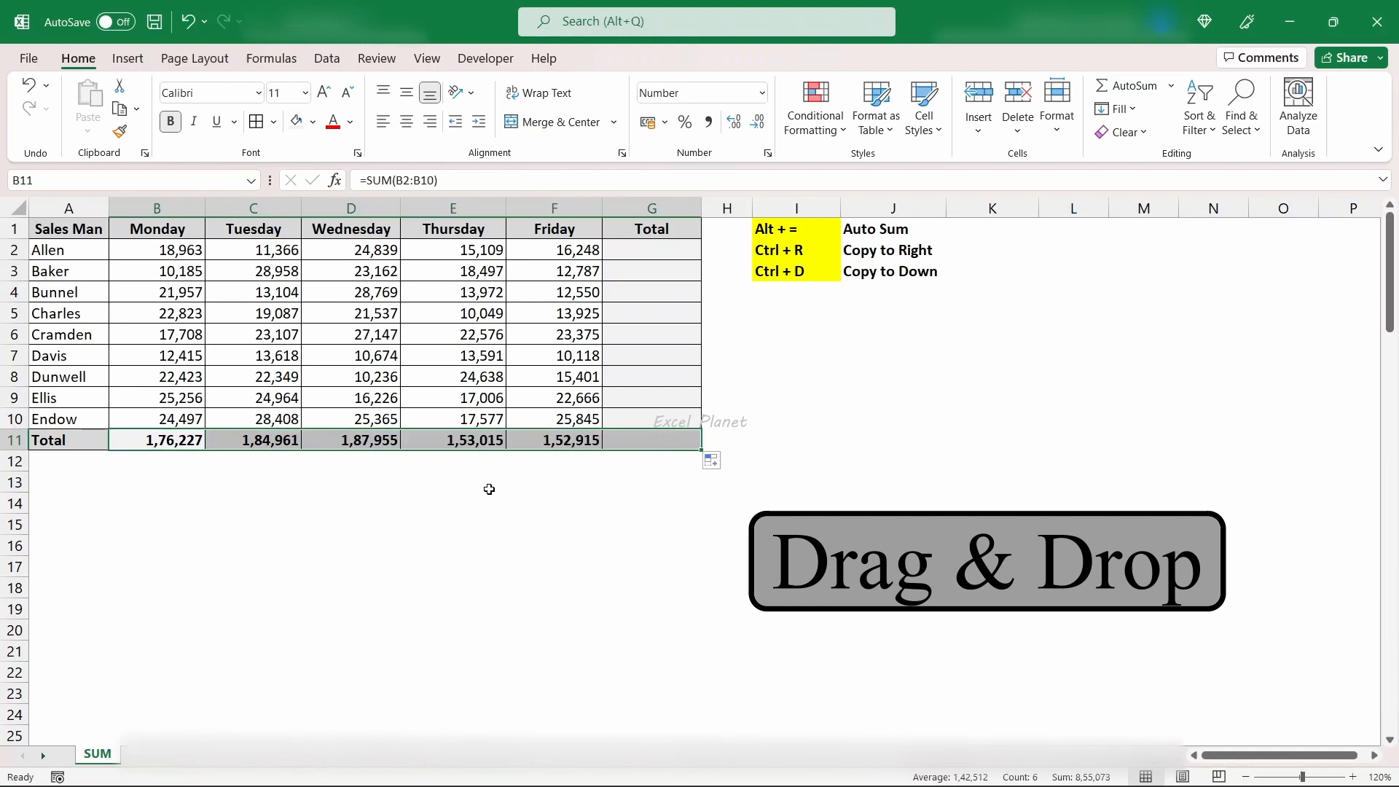
{"action": "left_click", "coordinate": [488, 487]}
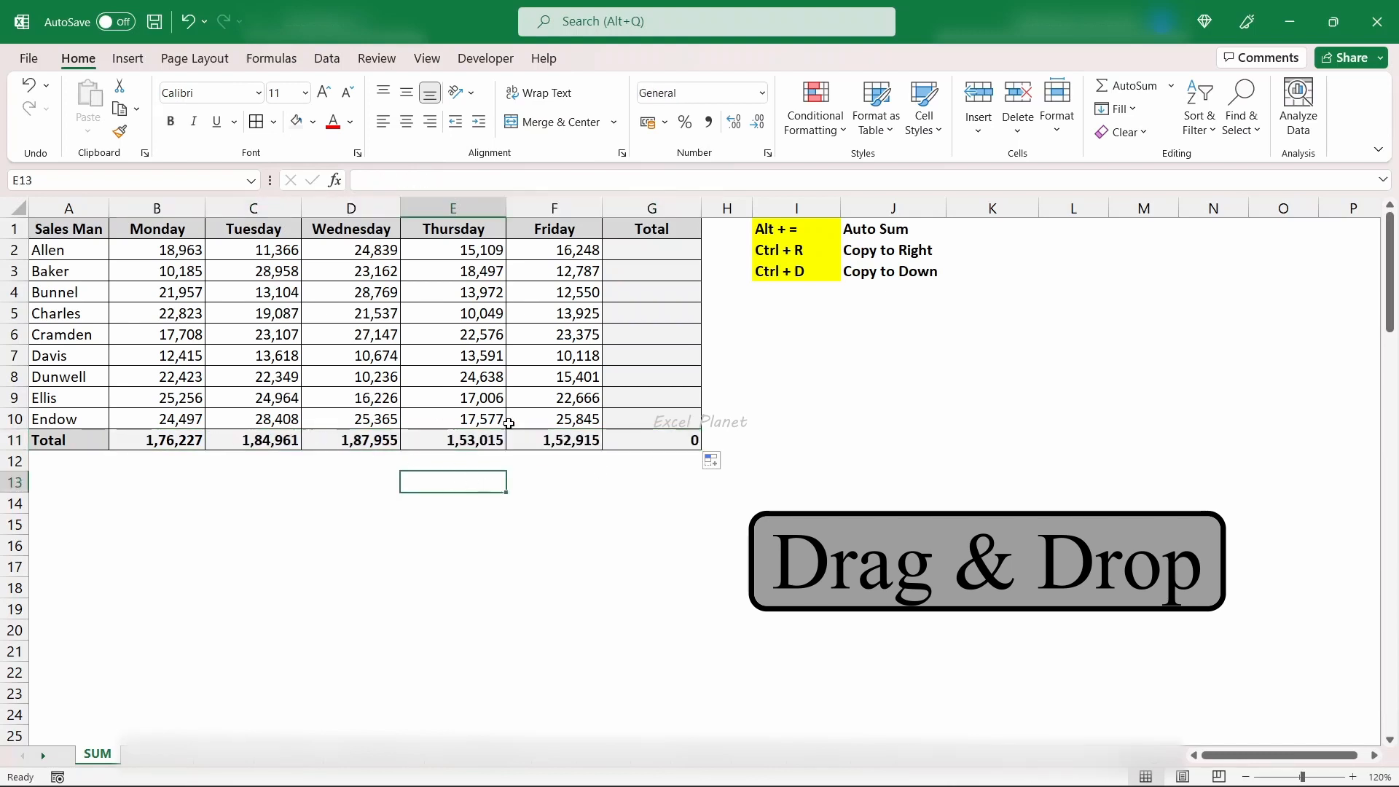
- Enter =SUM(B2:F2) in G2 to total the first salesman's week
{"action": "left_click", "coordinate": [645, 246]}
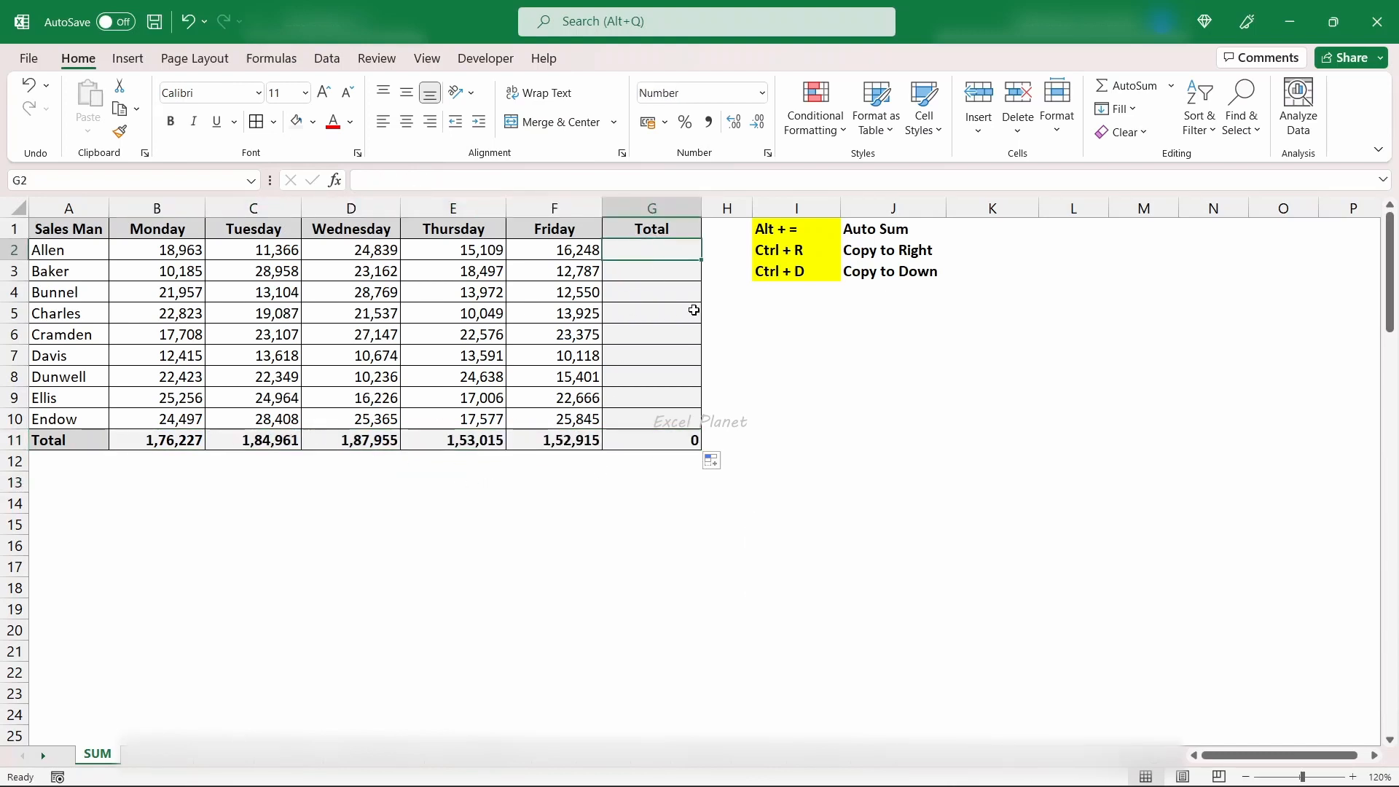
{"action": "type", "text": "=sum("}
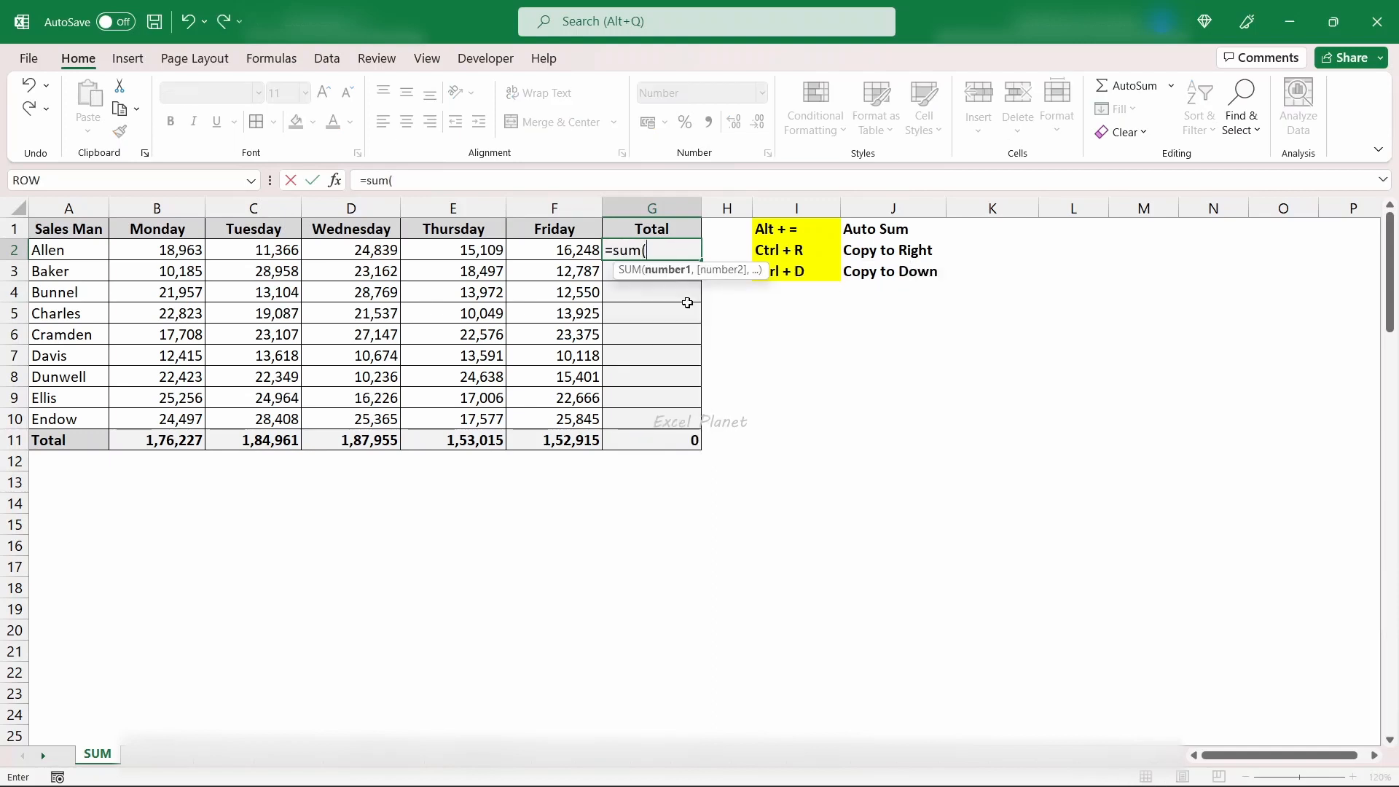
{"action": "key", "text": "Left"}
{"action": "key", "text": "Left"}
{"action": "key", "text": "Left"}
{"action": "key", "text": "shift+Right"}
{"action": "key", "text": "shift+Right"}
{"action": "key", "text": "shift+Right"}
{"action": "key", "text": "shift+Right"}
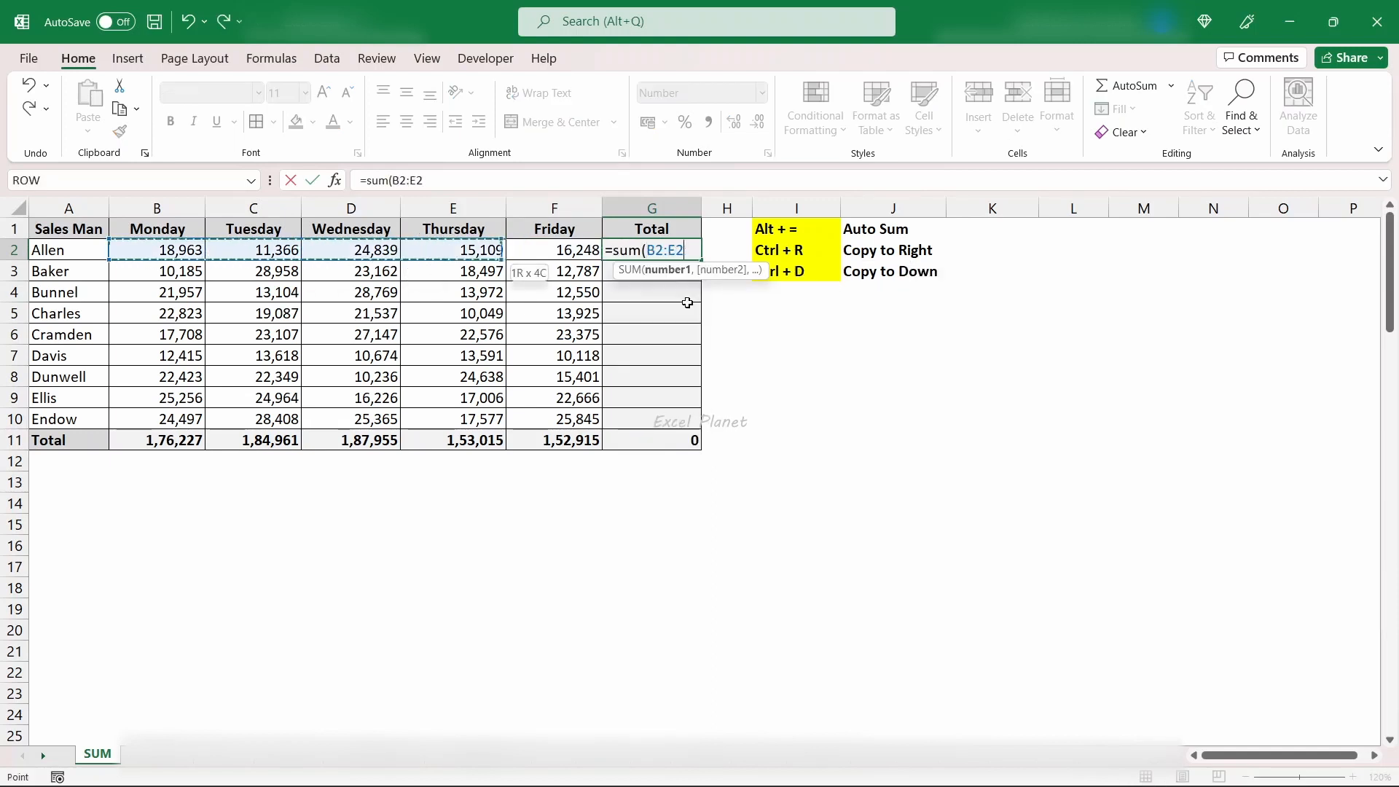
{"action": "type", "text": ")"}
{"action": "key", "text": "ctrl+Return"}
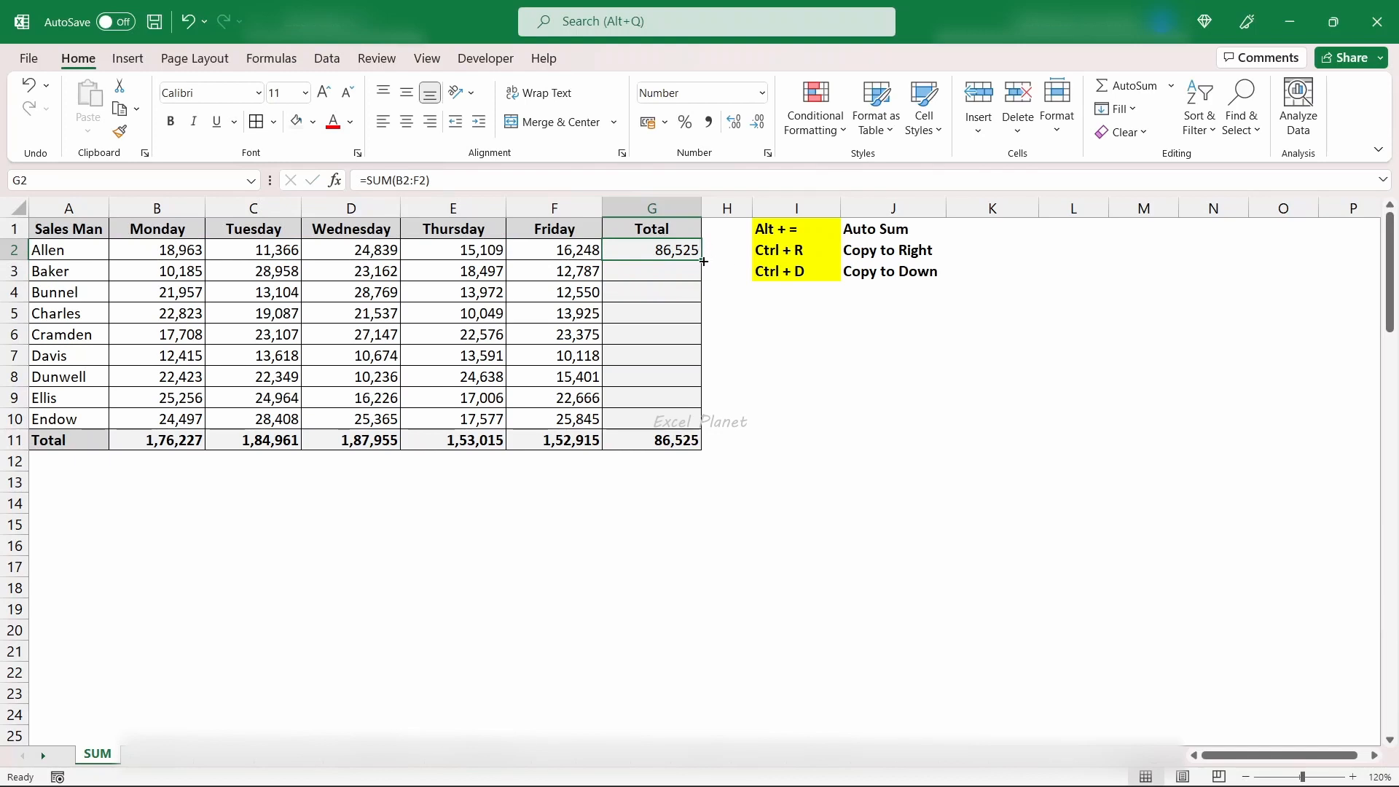
- Fill the G2 total formula down through the last salesman's row, G10, leaving G11 untouched
{"action": "left_click_drag", "start_coordinate": [701, 261], "coordinate": [706, 430]}
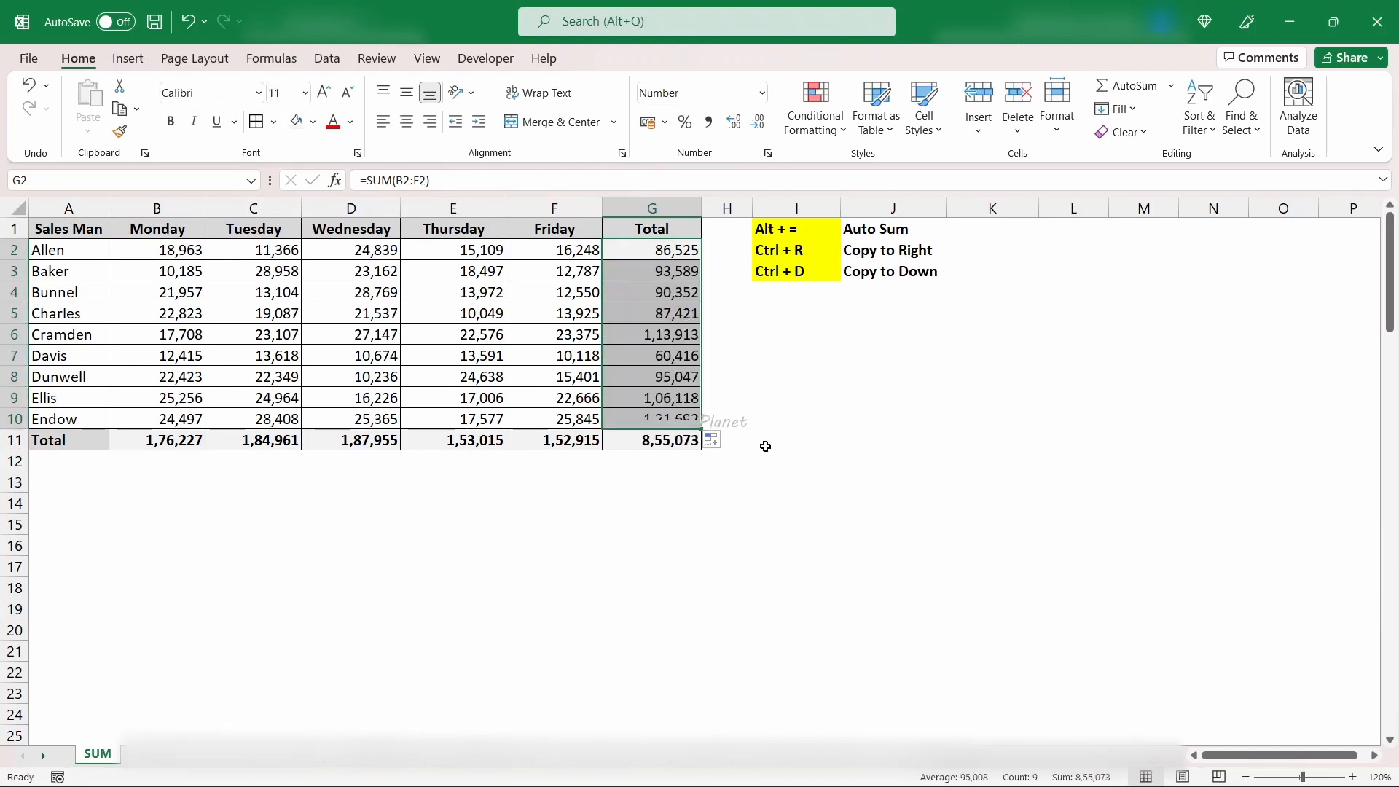
{"action": "left_click", "coordinate": [659, 503]}
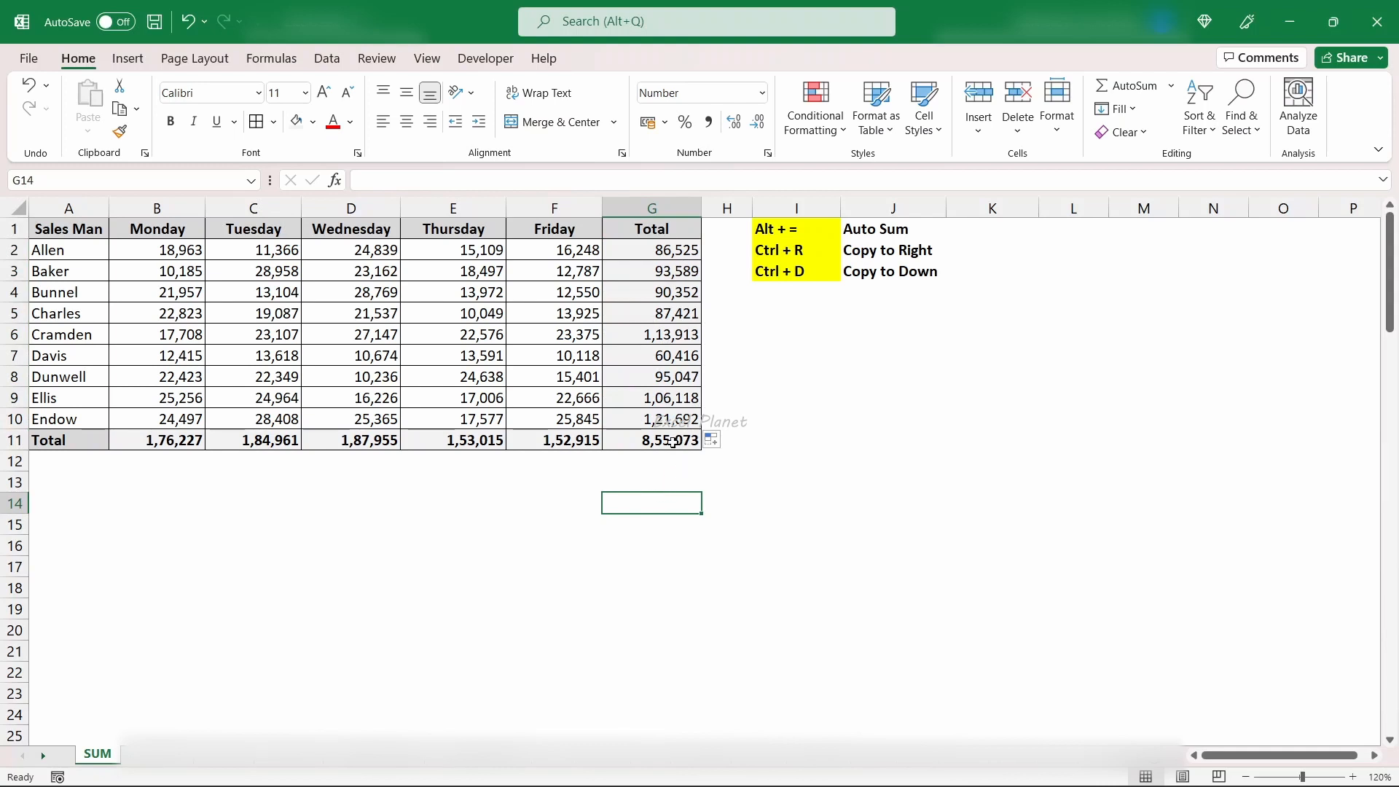
{"action": "left_click", "coordinate": [652, 252]}
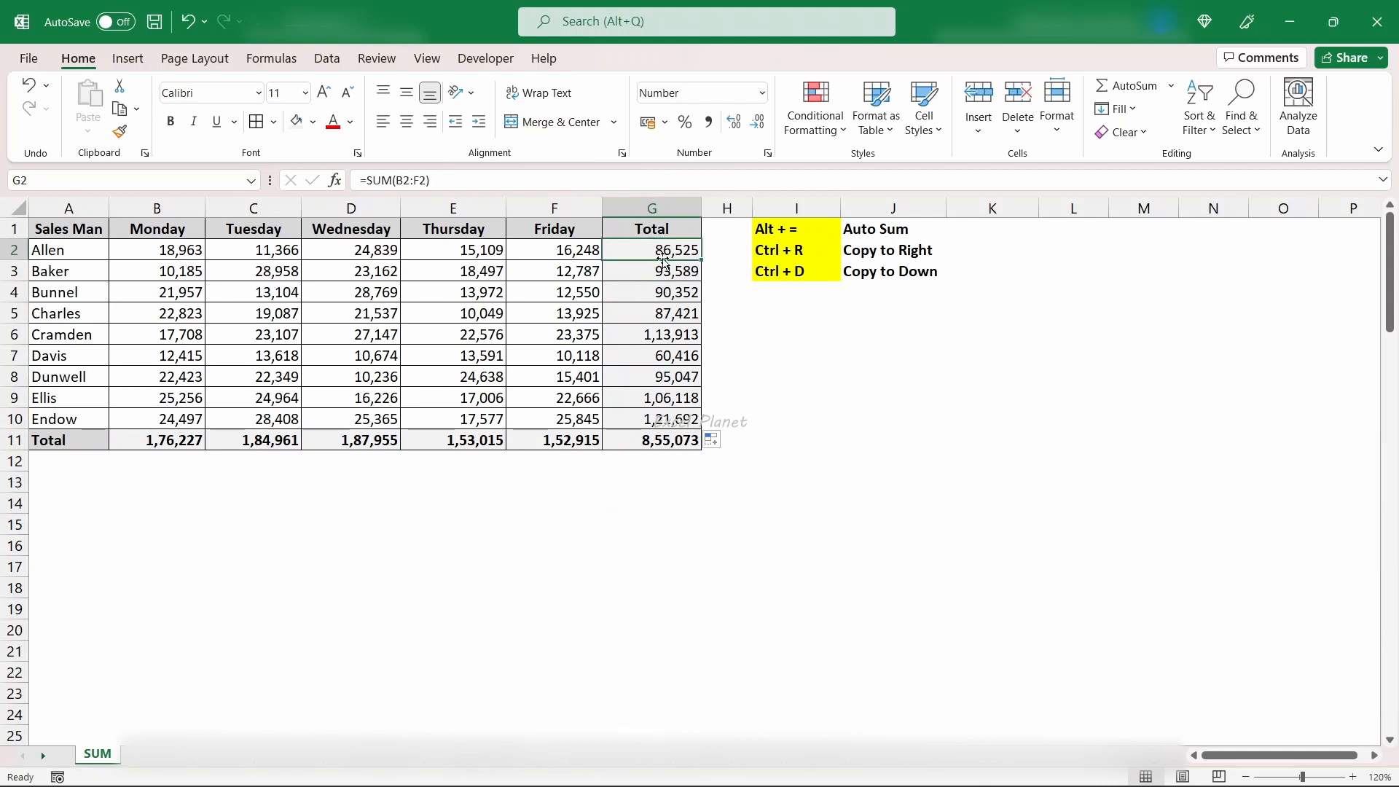
{"action": "left_click", "coordinate": [992, 208]}
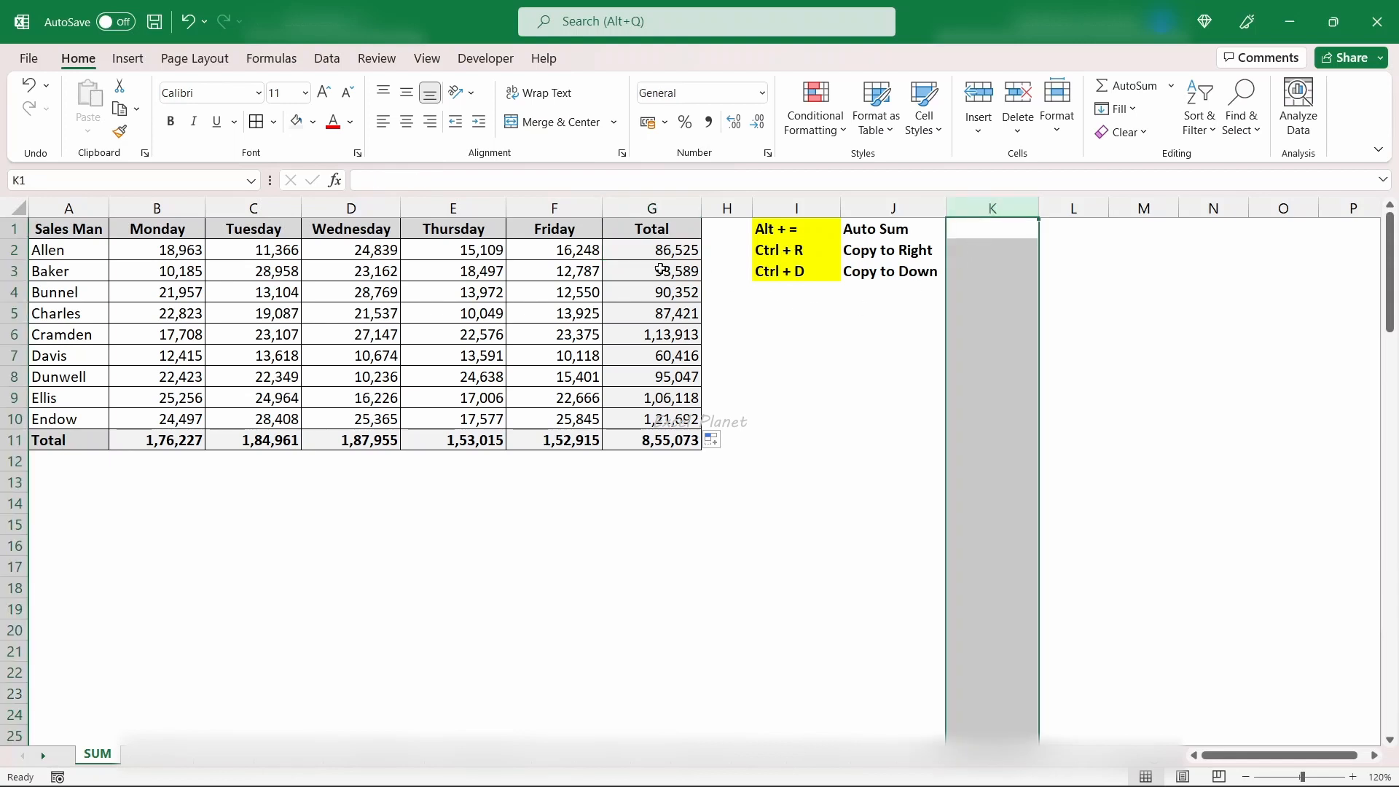
- Undo the fill in G3:G10, refill the G2 total formula down through G10 and review the filled cells
{"action": "key", "text": "ctrl+z"}
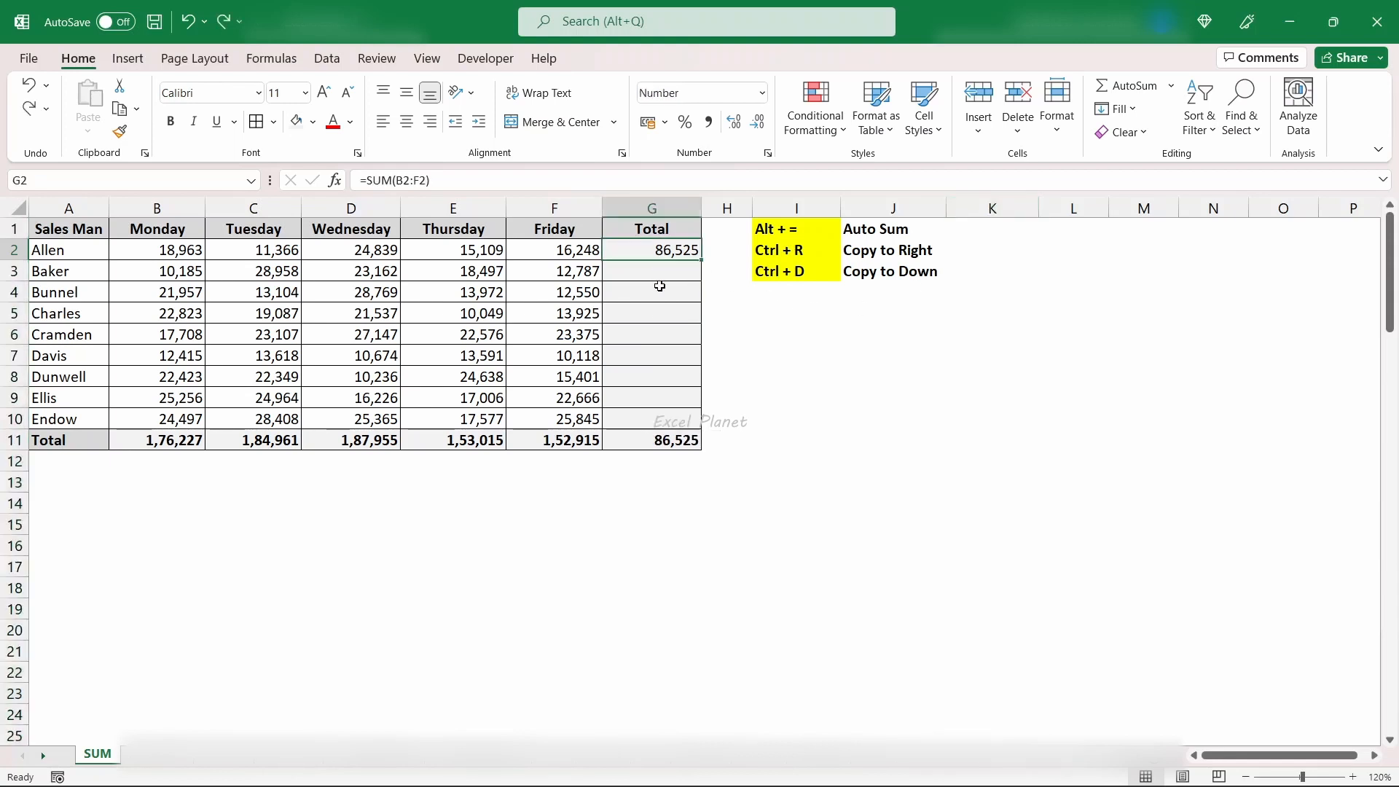
{"action": "double_click", "coordinate": [701, 261]}
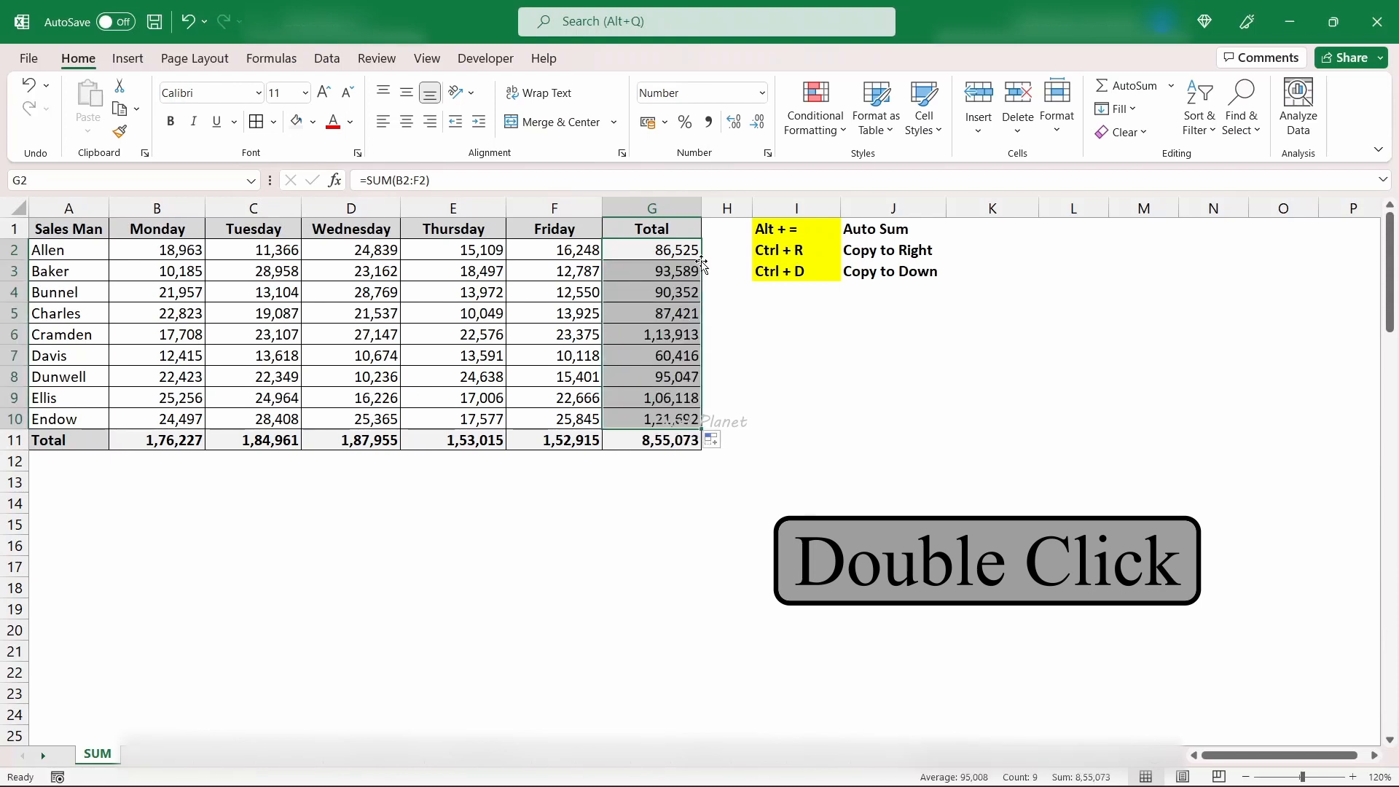
{"action": "left_click_drag", "start_coordinate": [646, 421], "coordinate": [651, 292]}
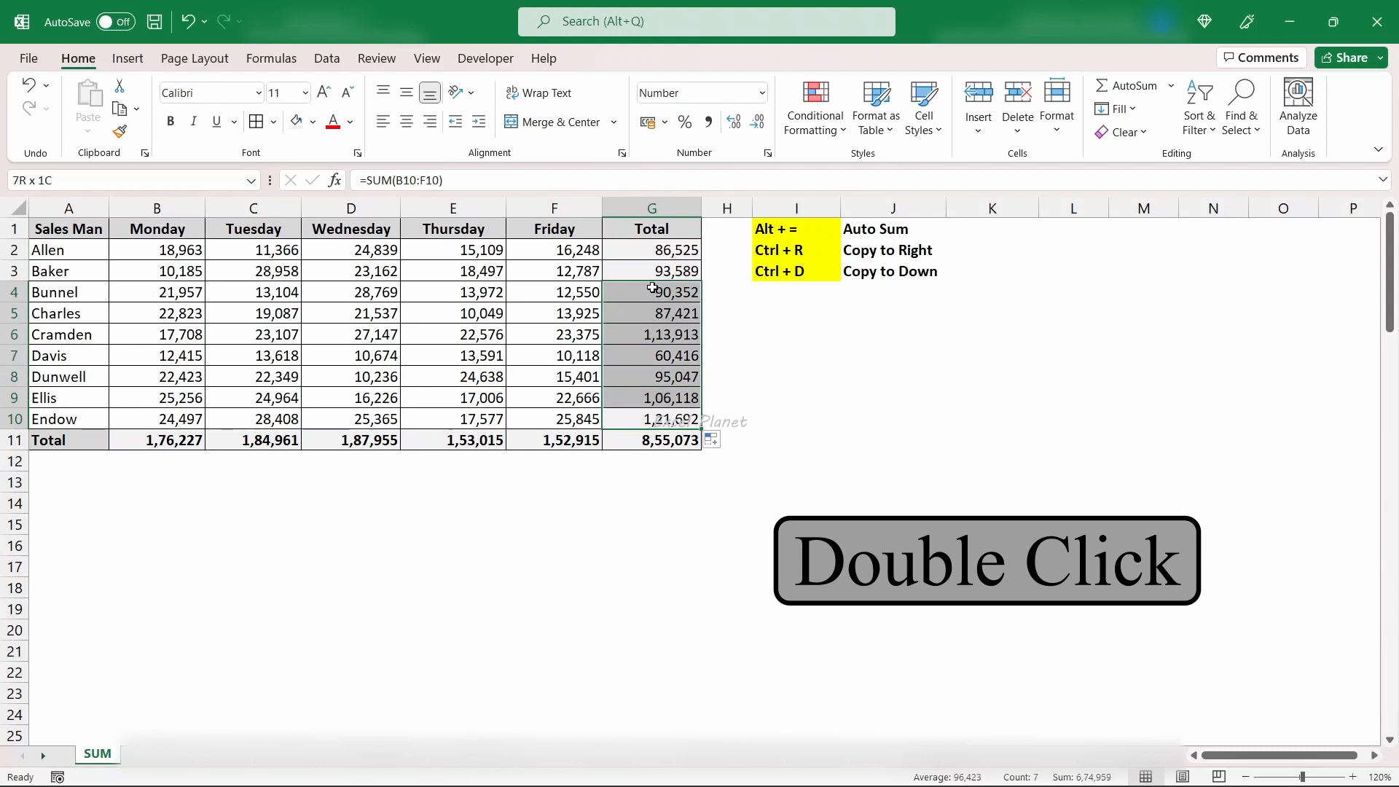
{"action": "left_click", "coordinate": [472, 377]}
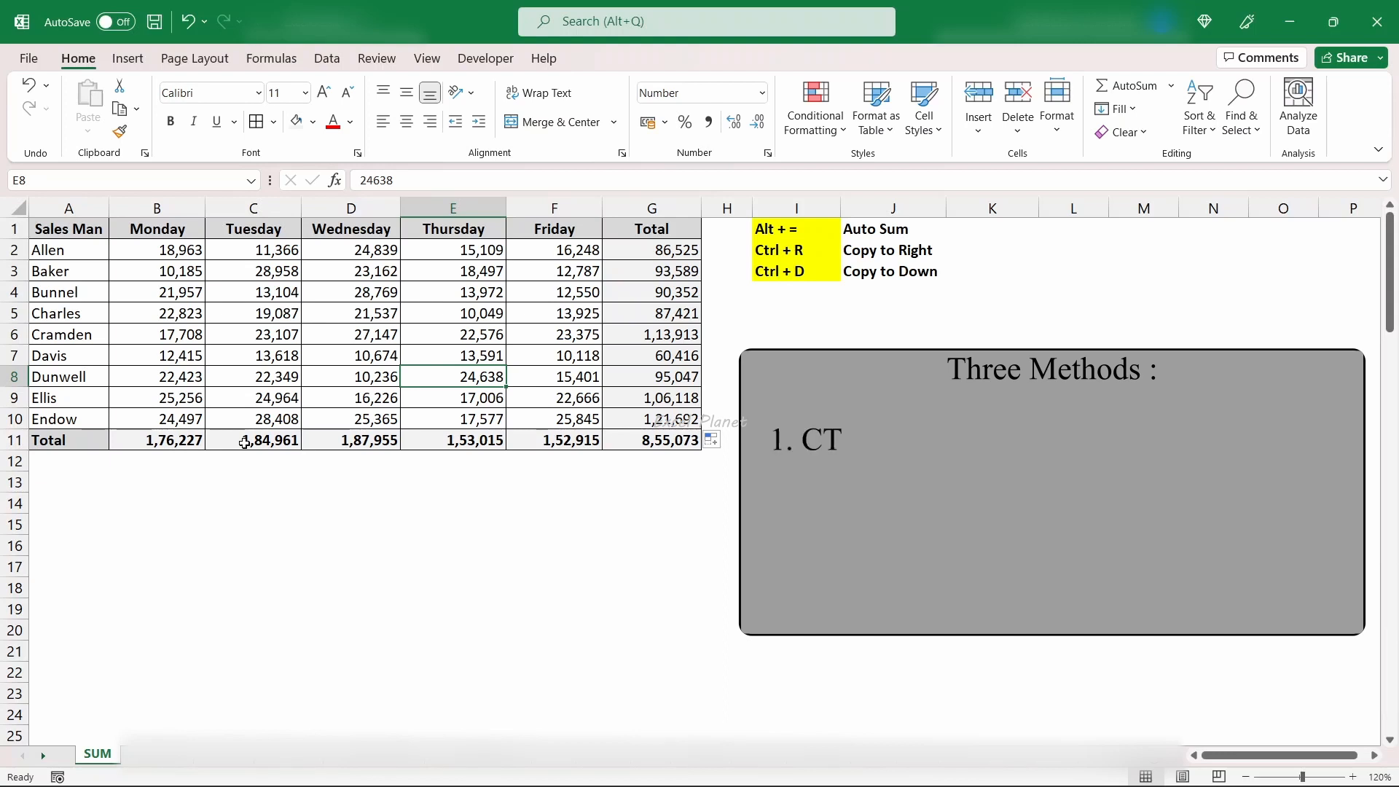
{"action": "left_click", "coordinate": [812, 255]}
{"action": "left_click", "coordinate": [817, 279]}
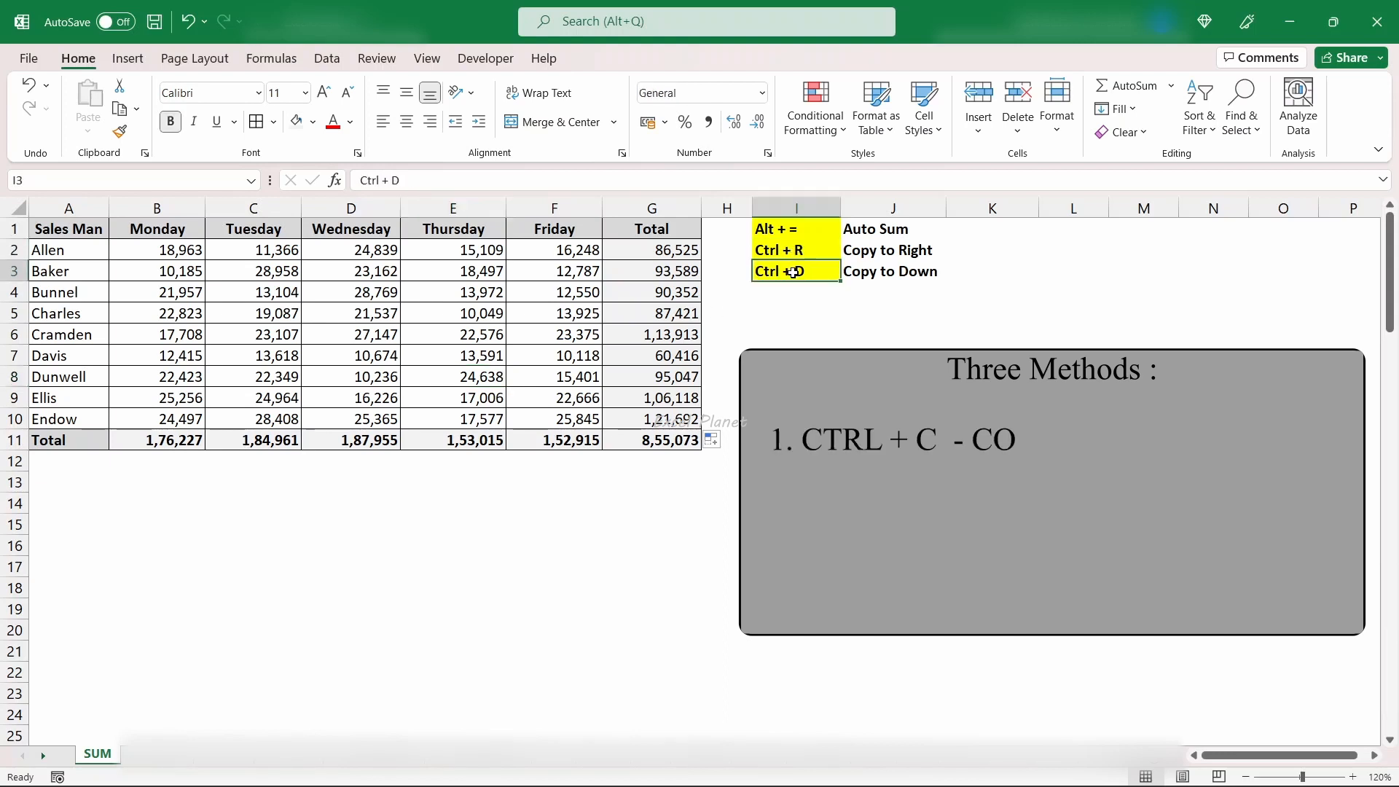
- Refill the Monday total formula from B11 across to F11 and the first salesman's total formula from G2 down through G10
{"action": "left_click", "coordinate": [196, 441]}
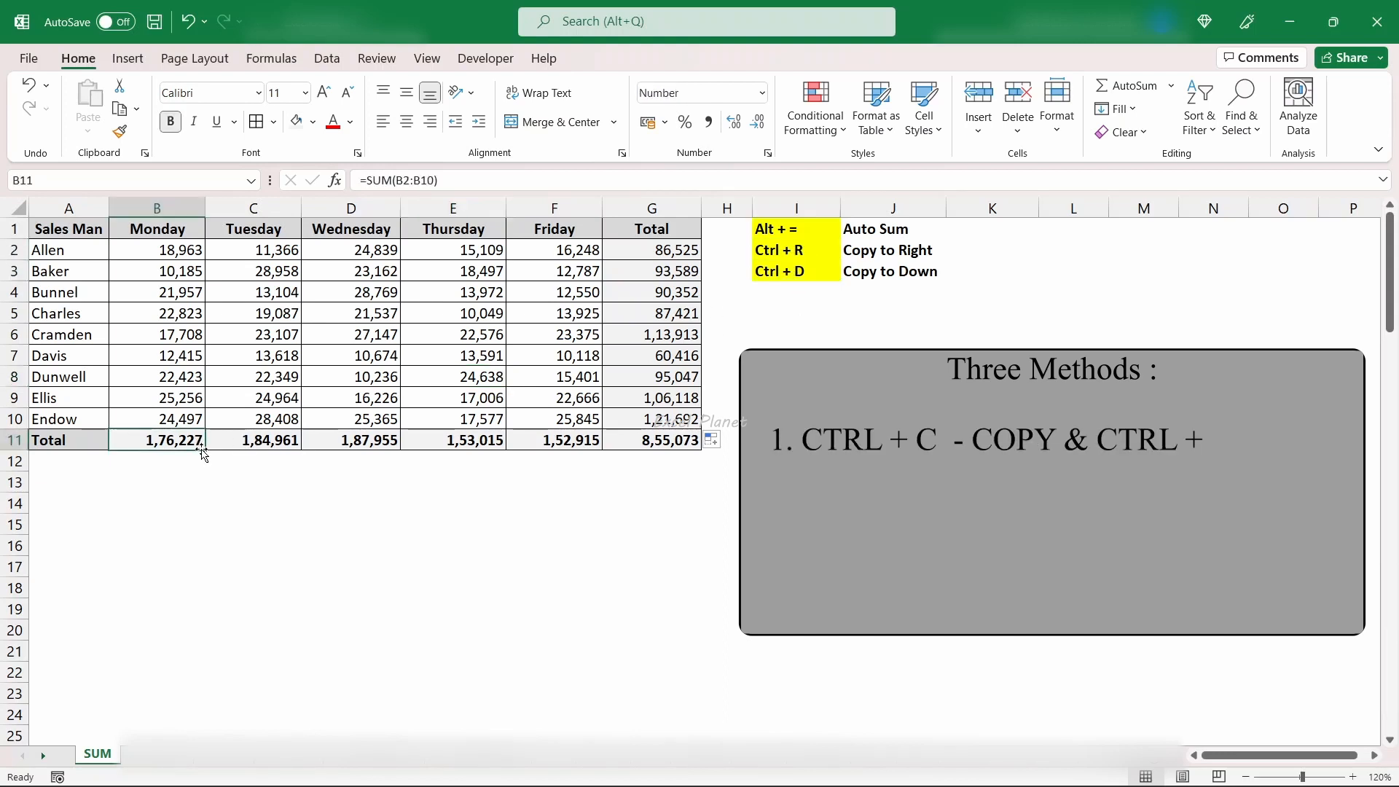
{"action": "left_click_drag", "start_coordinate": [205, 450], "coordinate": [561, 448]}
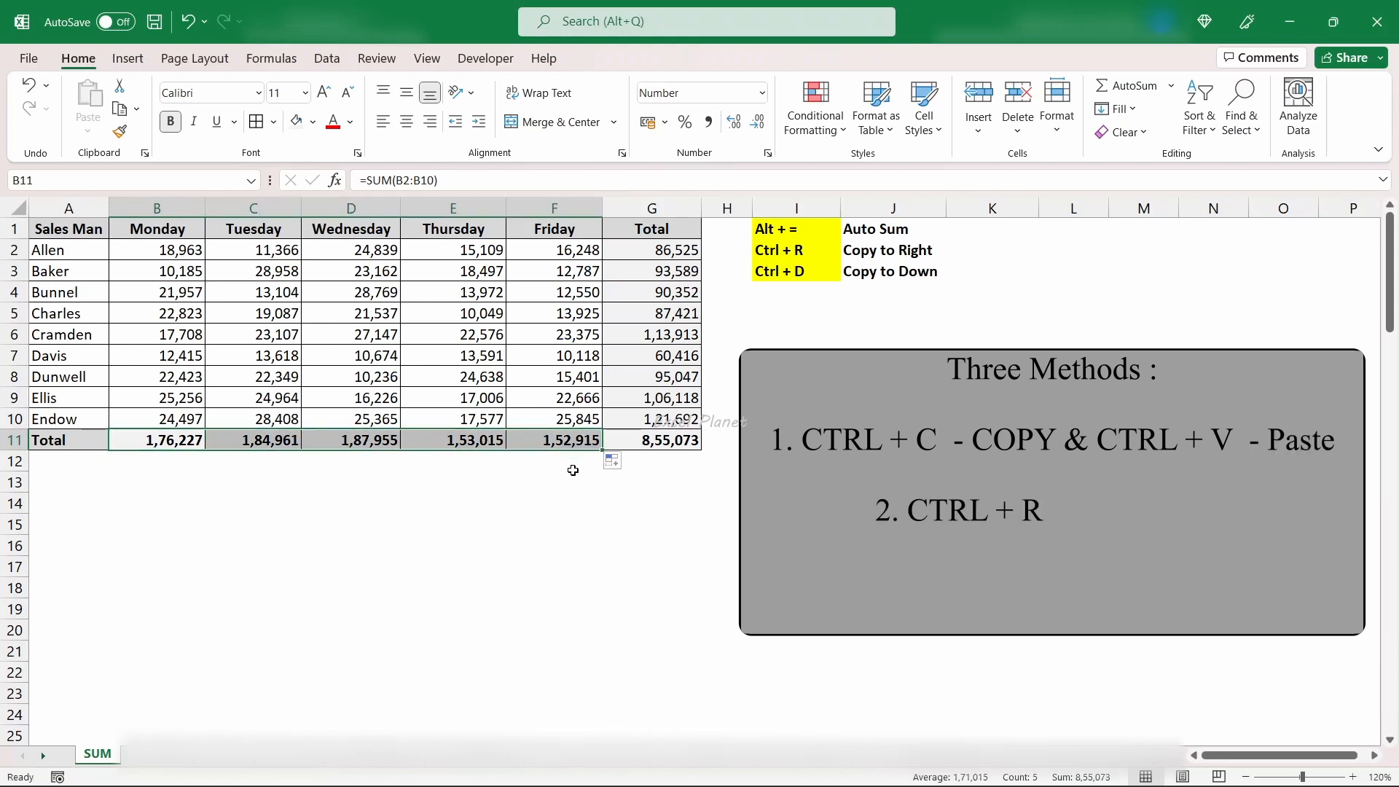
{"action": "left_click", "coordinate": [572, 470]}
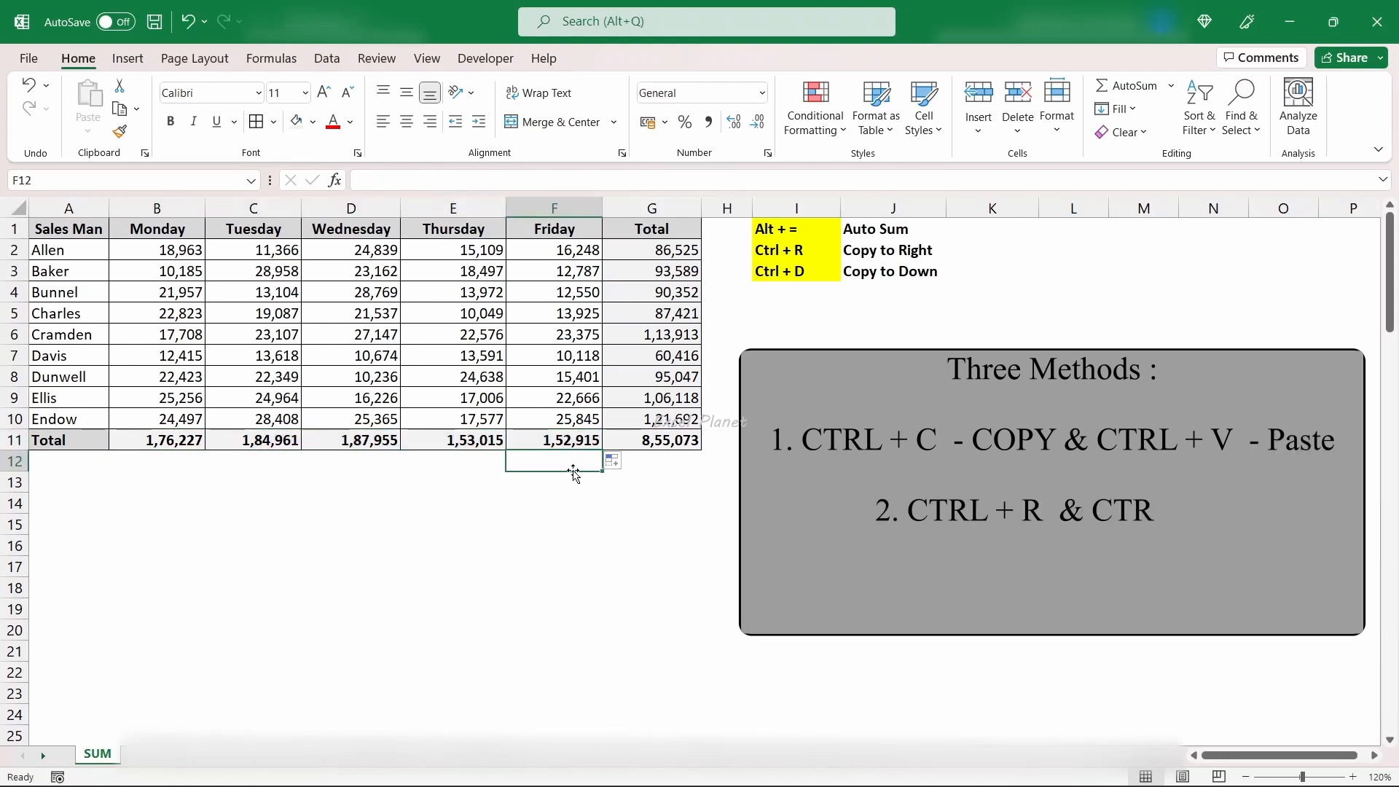
{"action": "left_click", "coordinate": [671, 250]}
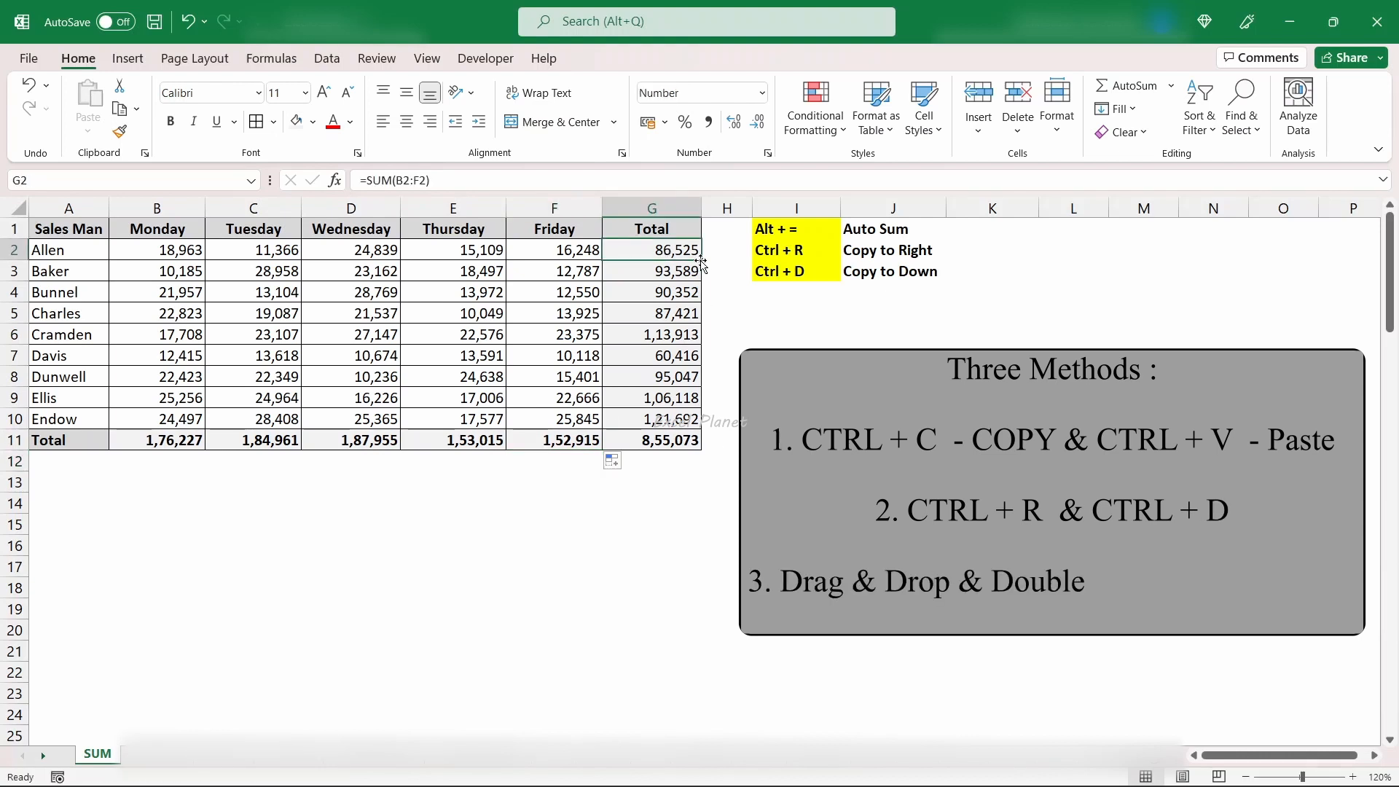
{"action": "double_click", "coordinate": [702, 261]}
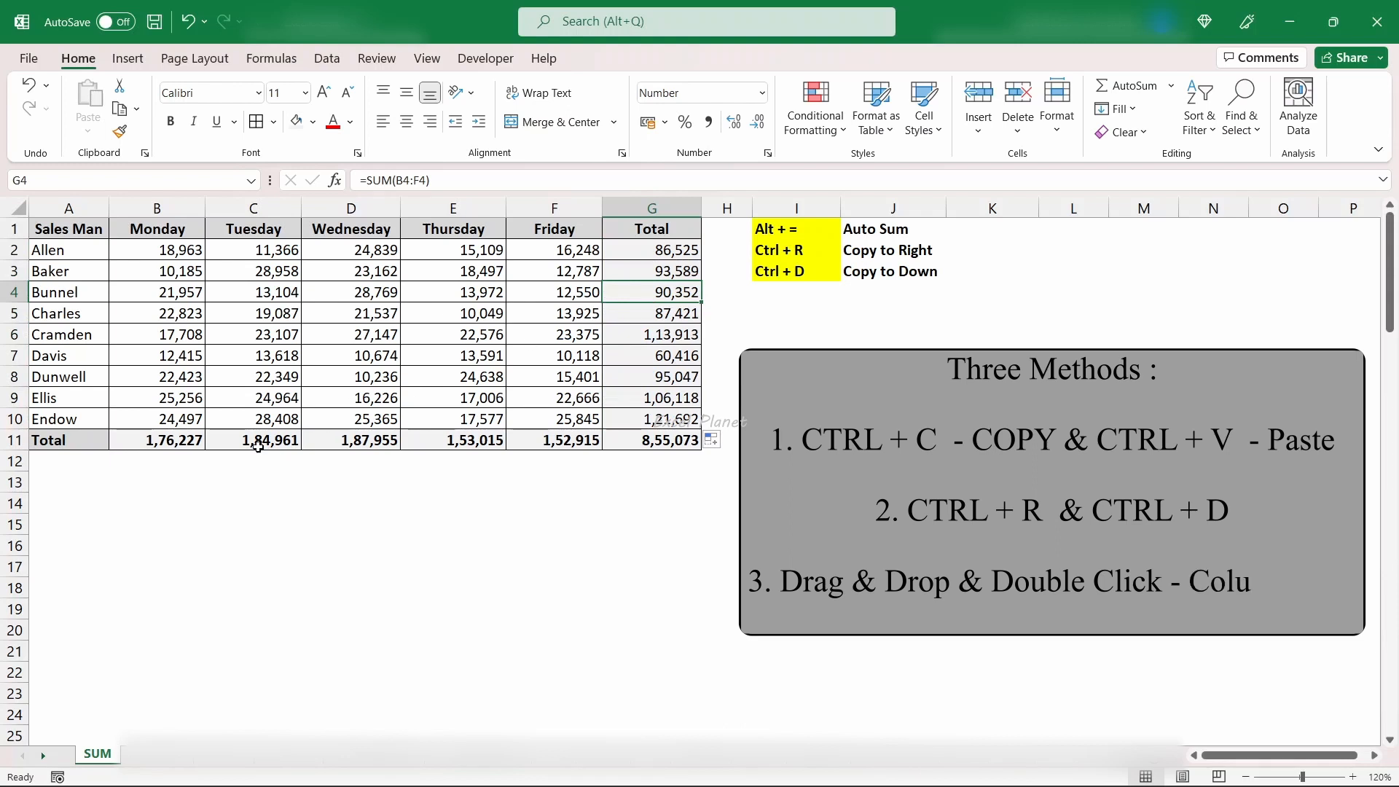
- Clear the copied totals from C11:G11 and from G3:G10, keeping the formulas in B11 and G2
{"action": "left_click_drag", "start_coordinate": [271, 440], "coordinate": [652, 443]}
{"action": "key", "text": "Delete"}
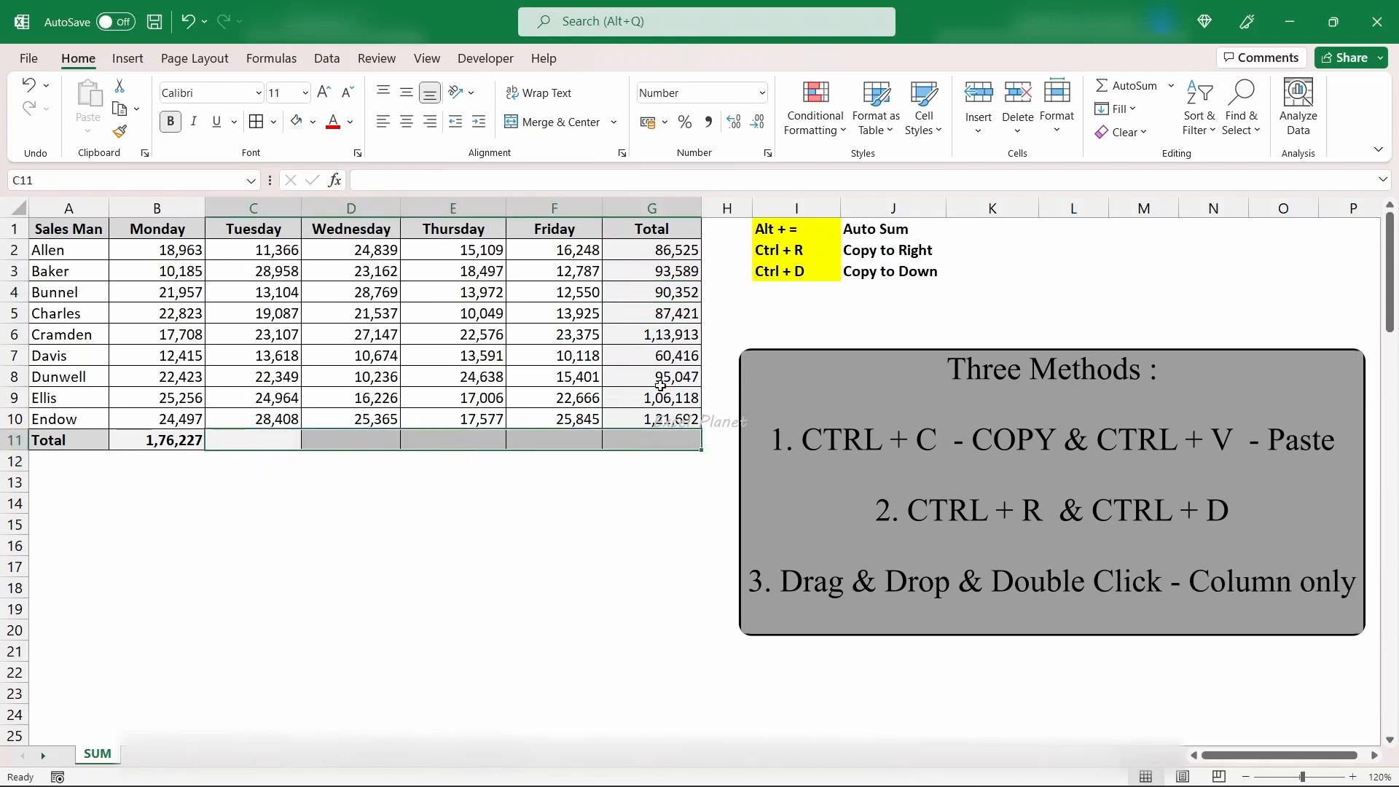
{"action": "left_click", "coordinate": [663, 250]}
{"action": "left_click_drag", "start_coordinate": [659, 271], "coordinate": [655, 415]}
{"action": "key", "text": "Delete"}
- Clear the remaining Monday total in B11 and the first salesman's total in G2
{"action": "left_click", "coordinate": [230, 446]}
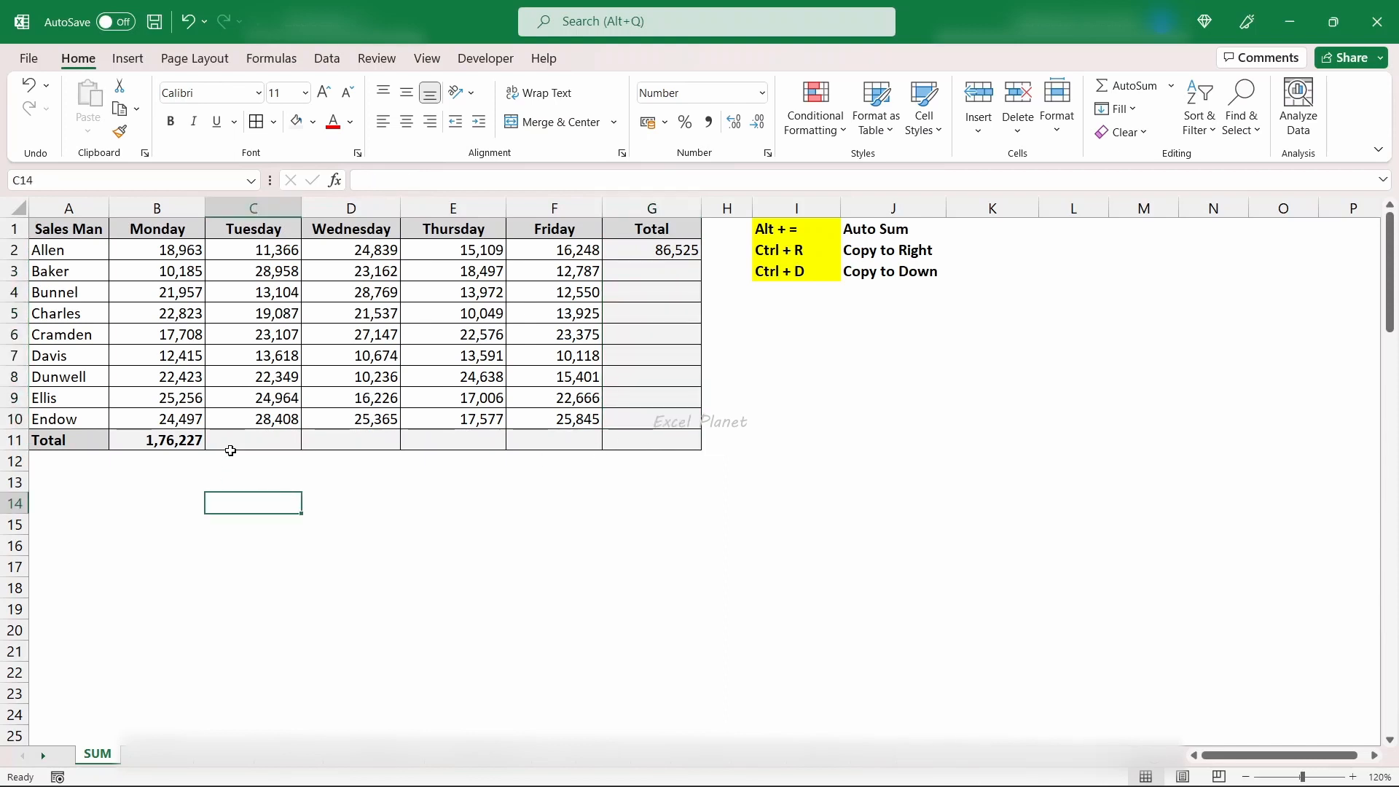
{"action": "key", "text": "Left"}
{"action": "key", "text": "Delete"}
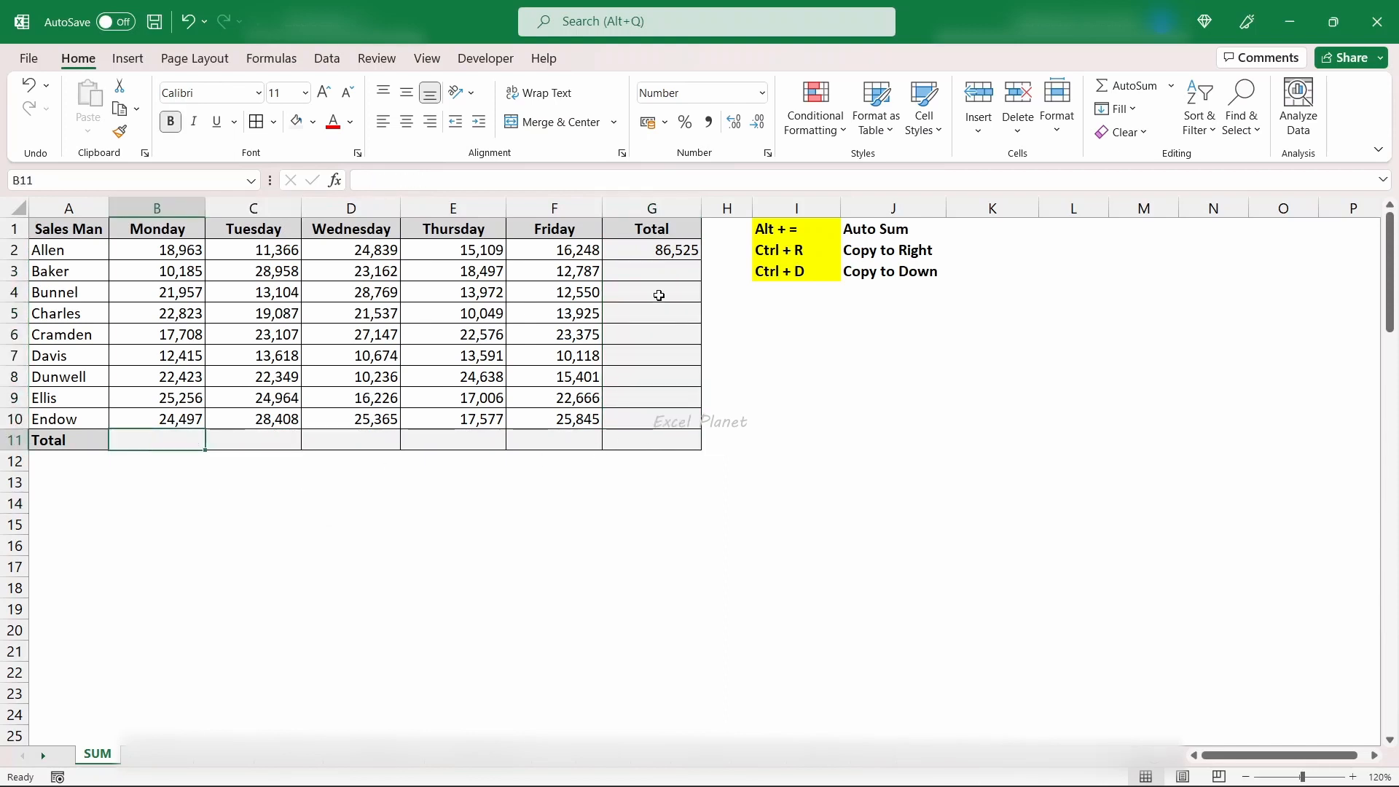
{"action": "left_click", "coordinate": [644, 253]}
{"action": "key", "text": "Delete"}
{"action": "left_click", "coordinate": [219, 446]}
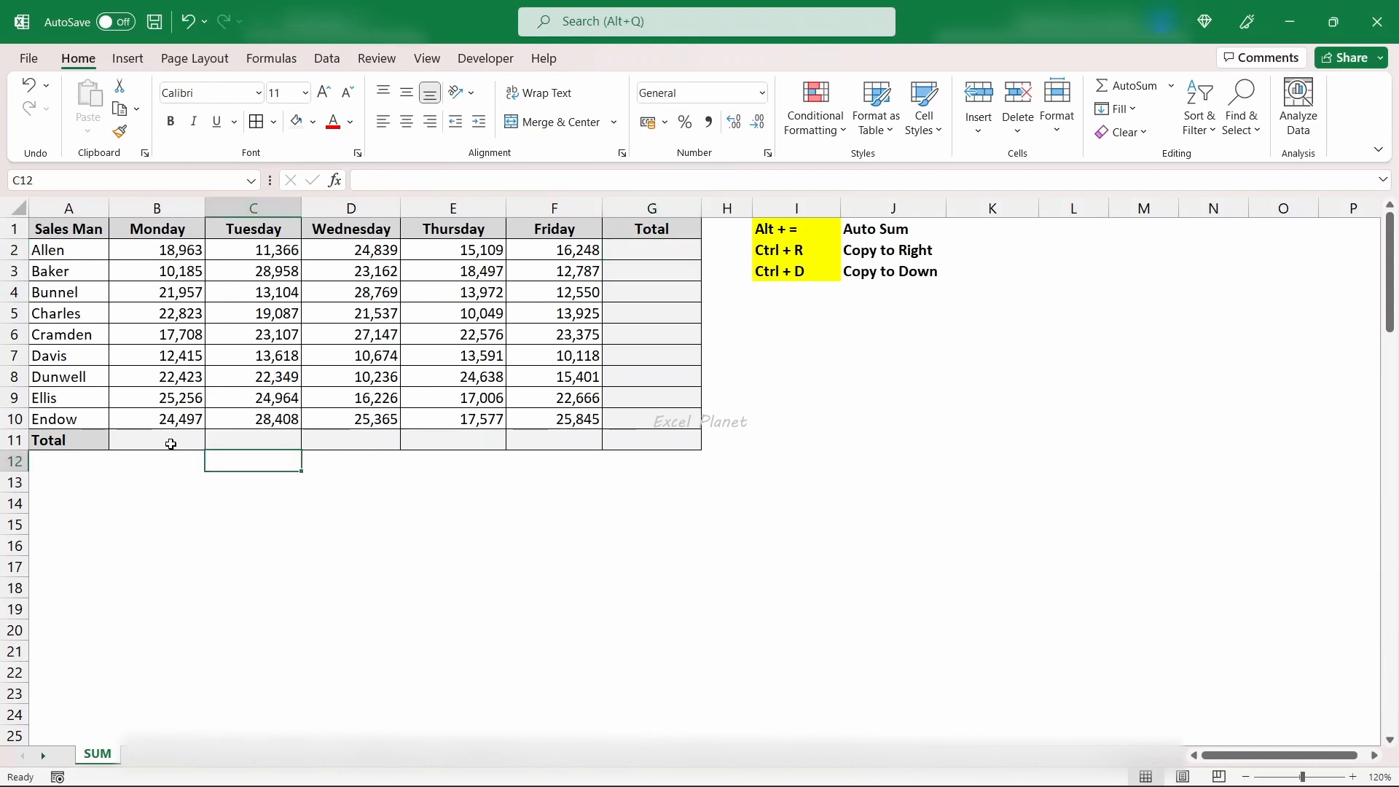
- Total Monday's sales in B11 with AutoSum over B2:B10
{"action": "left_click", "coordinate": [171, 442]}
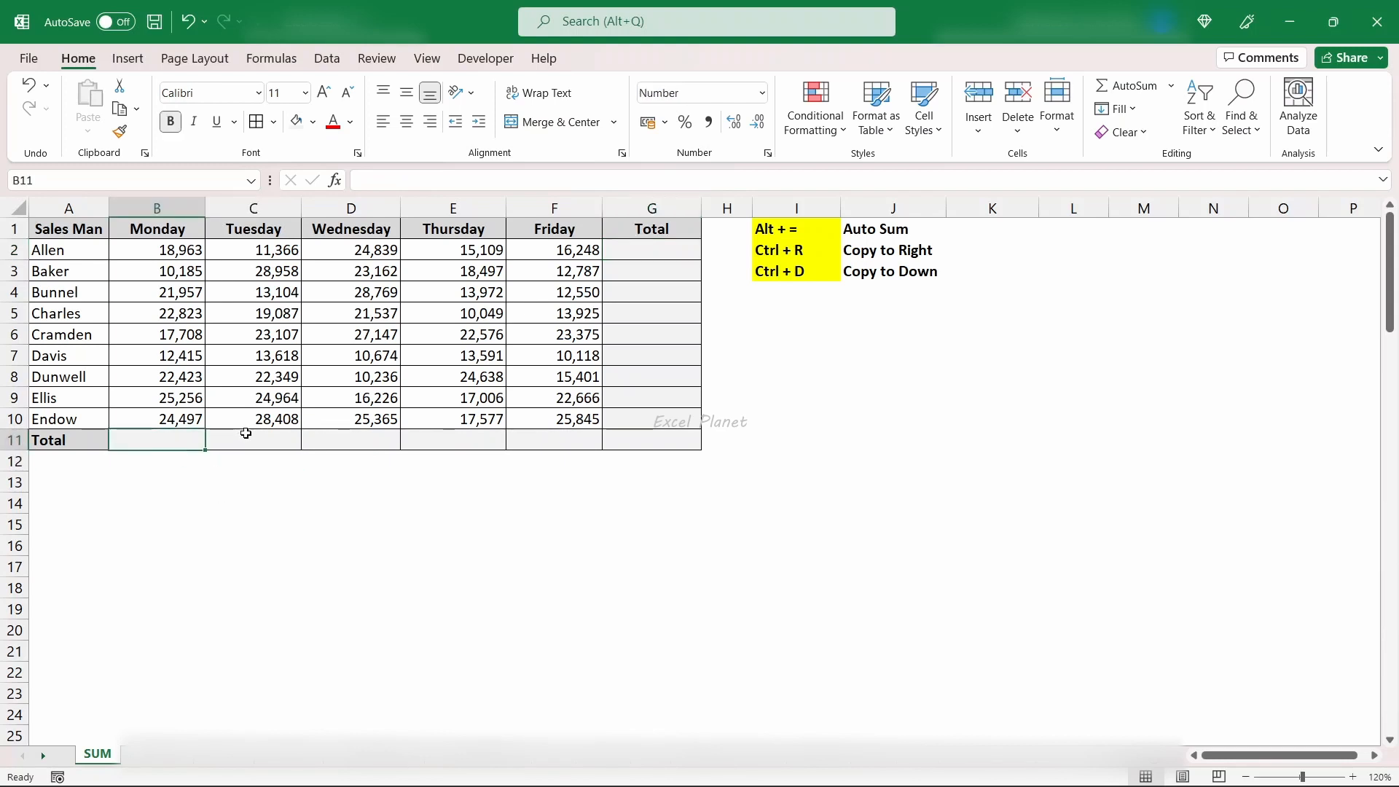
{"action": "left_click_drag", "start_coordinate": [246, 433], "coordinate": [517, 437]}
{"action": "left_click", "coordinate": [227, 494]}
{"action": "left_click", "coordinate": [173, 443]}
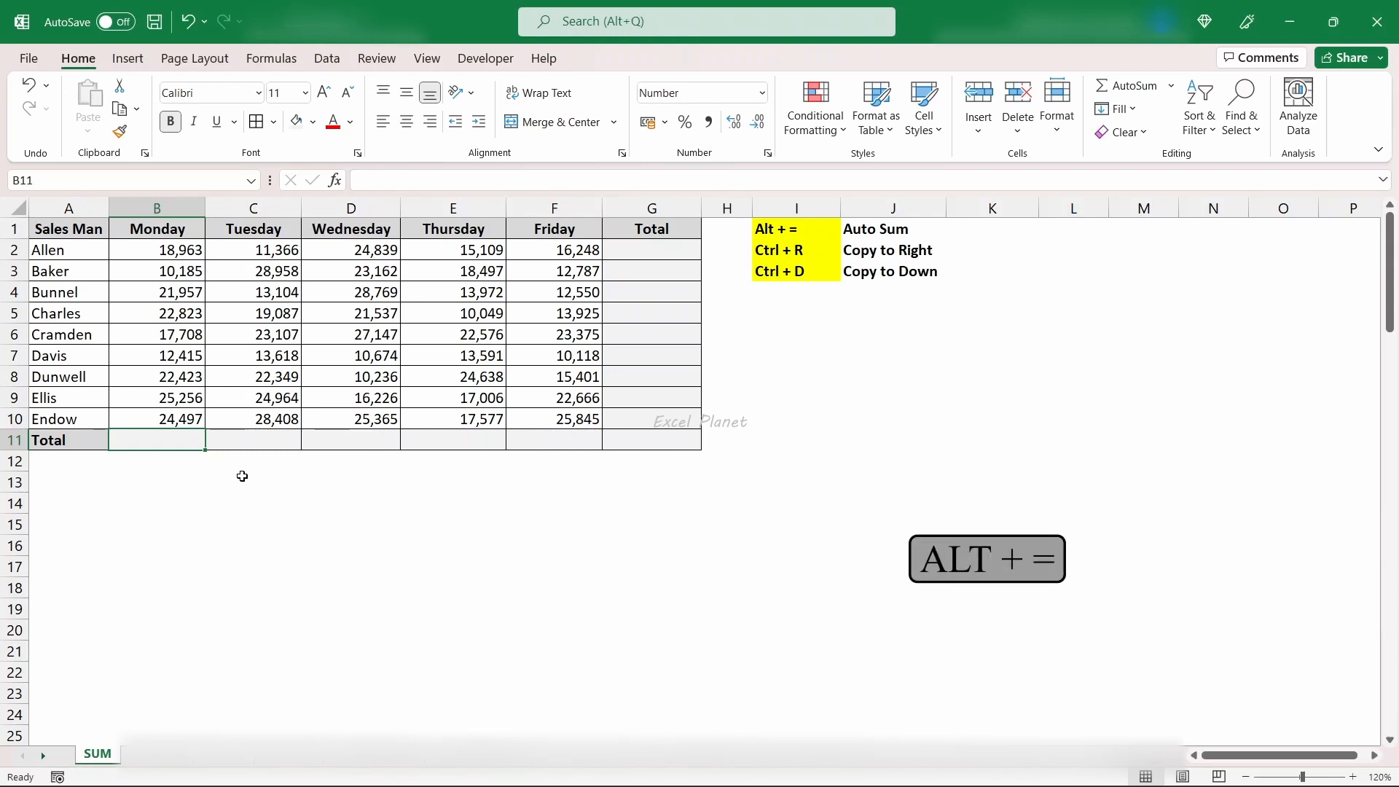
{"action": "key", "text": "alt+equal"}
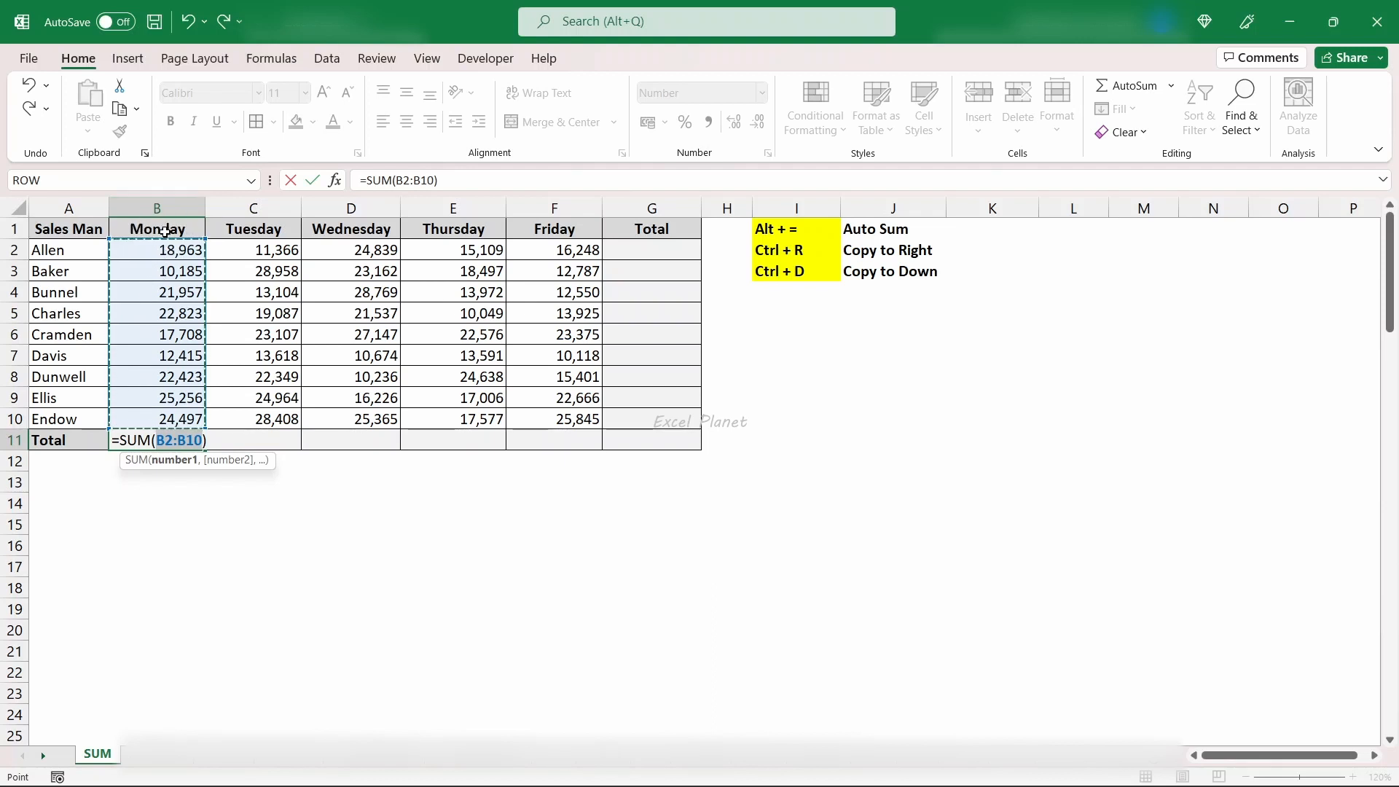
{"action": "key", "text": "Return"}
{"action": "left_click", "coordinate": [173, 440]}
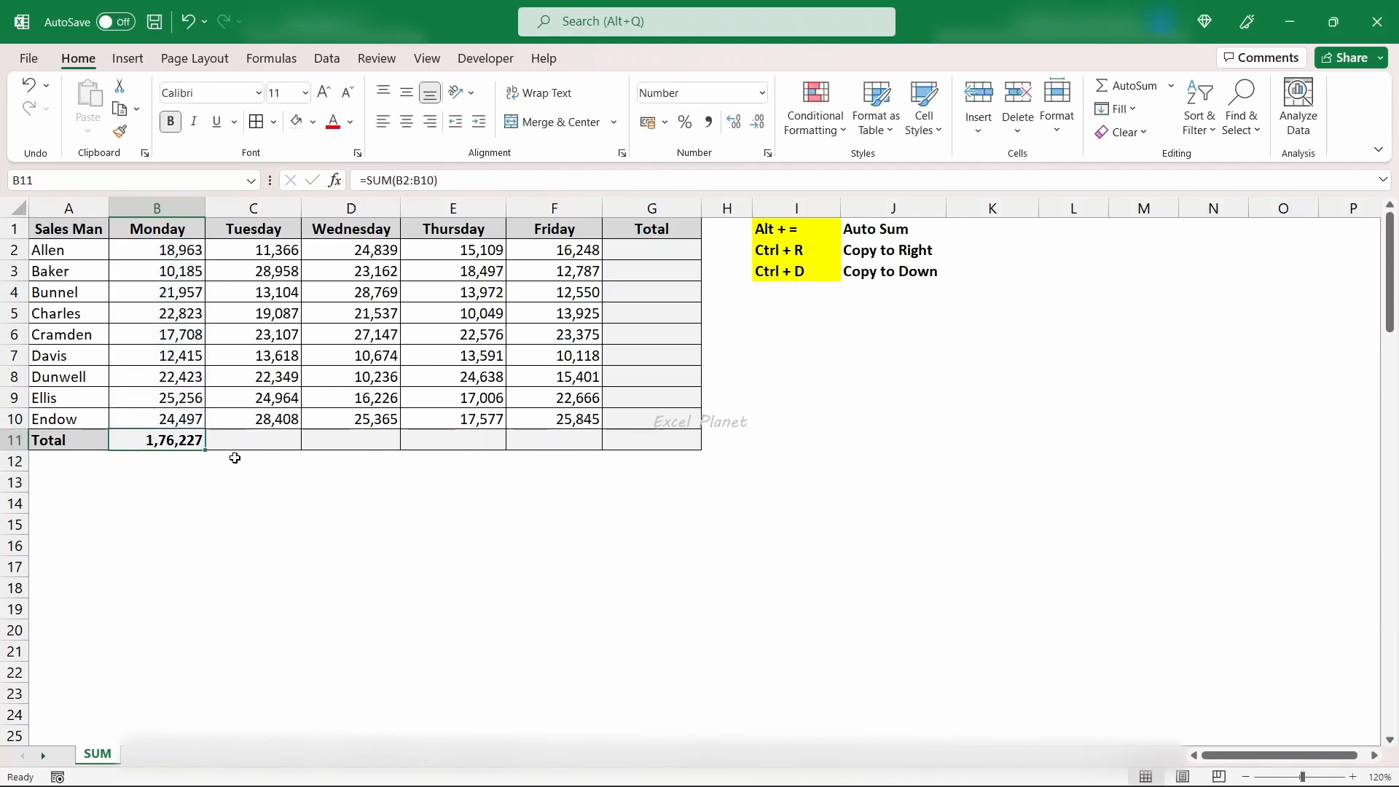
- Select the total cells B11:G11 together with G2:G10 and fill them all at once with AutoSum
{"action": "left_click_drag", "start_coordinate": [156, 439], "coordinate": [628, 442]}
{"action": "left_click_drag", "start_coordinate": [641, 250], "coordinate": [661, 417]}
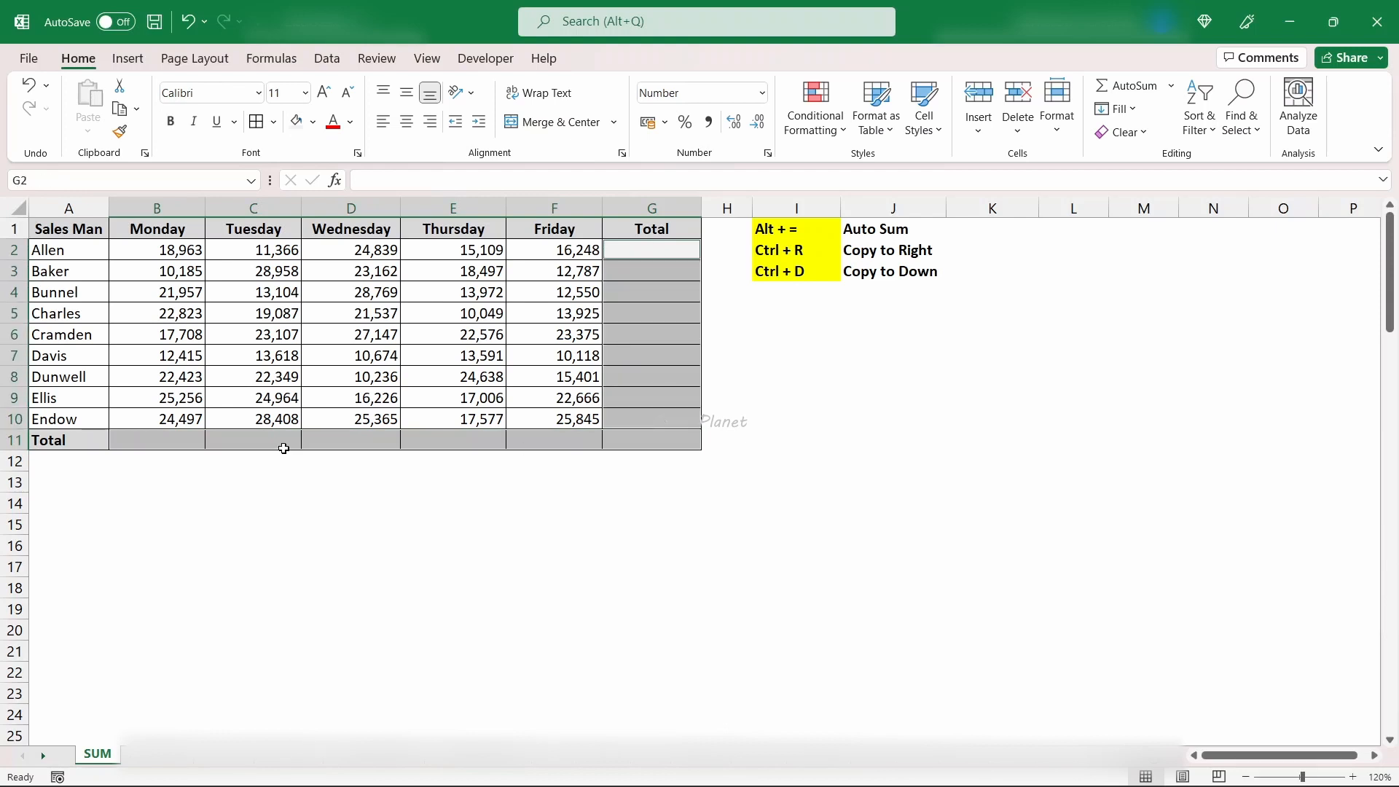
{"action": "key", "text": "alt+equal"}
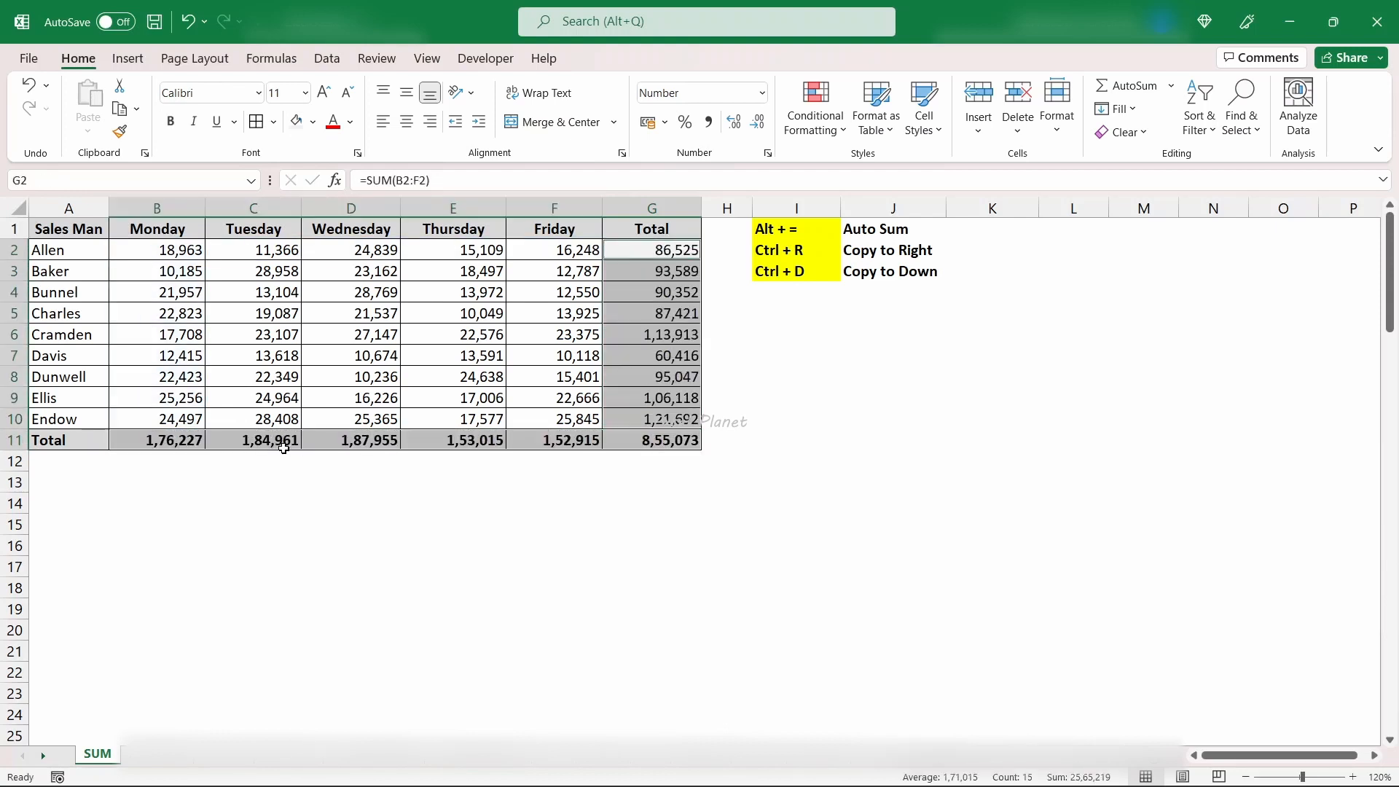
{"action": "left_click", "coordinate": [284, 462]}
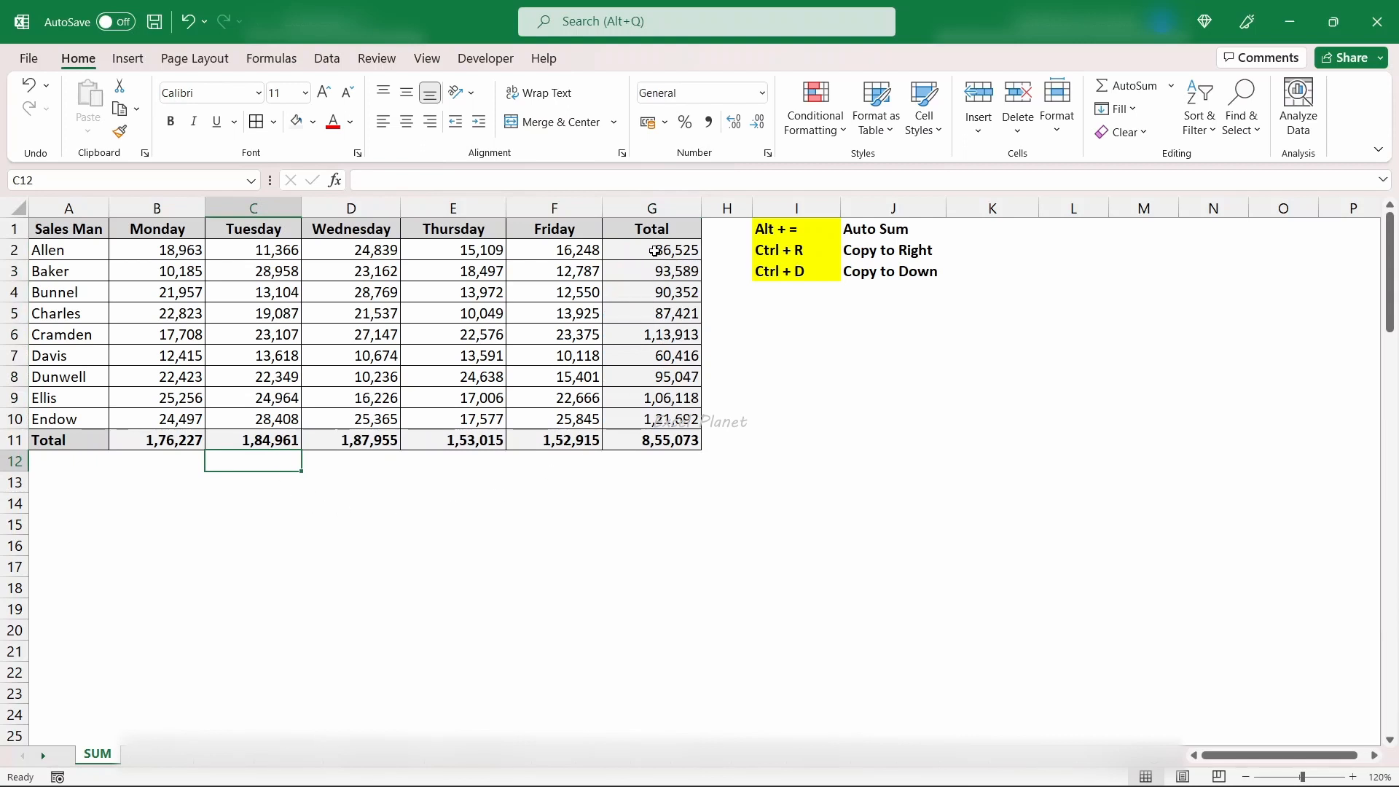
- Examine the salesman totals in G2:G10, the daily totals in row 11 and the AutoSum note in I1:J1
{"action": "left_click_drag", "start_coordinate": [653, 250], "coordinate": [659, 418]}
{"action": "left_click_drag", "start_coordinate": [199, 439], "coordinate": [610, 456]}
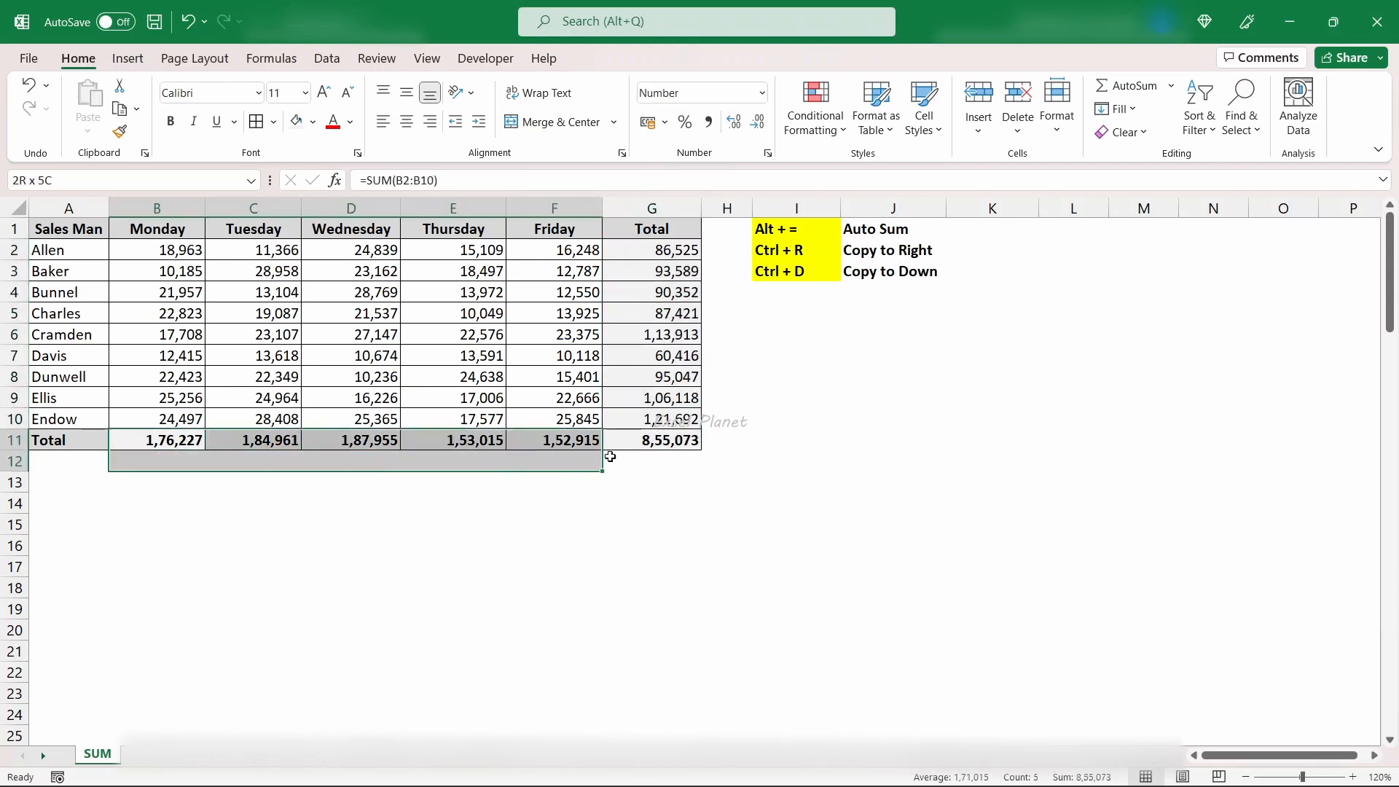
{"action": "left_click_drag", "start_coordinate": [656, 250], "coordinate": [667, 428]}
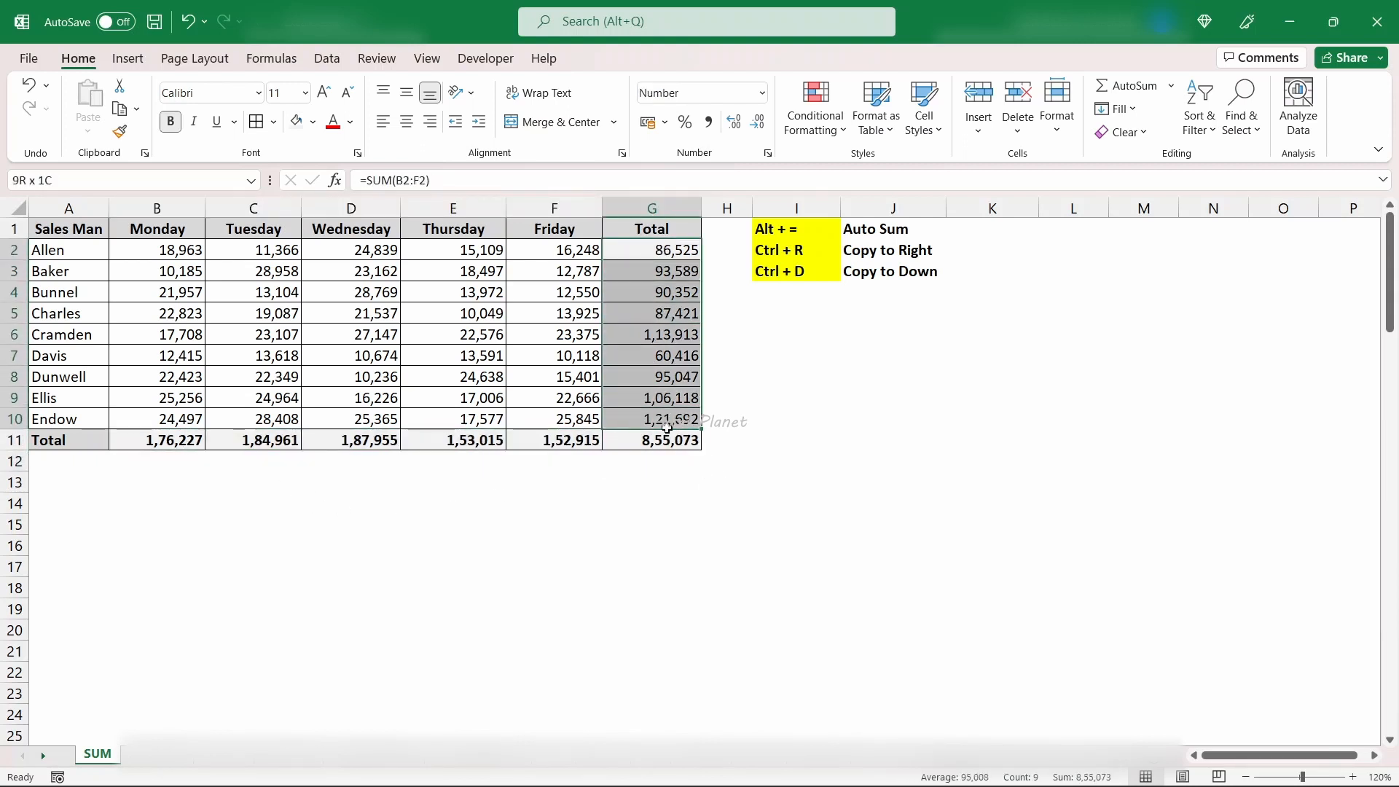
{"action": "left_click", "coordinate": [567, 476]}
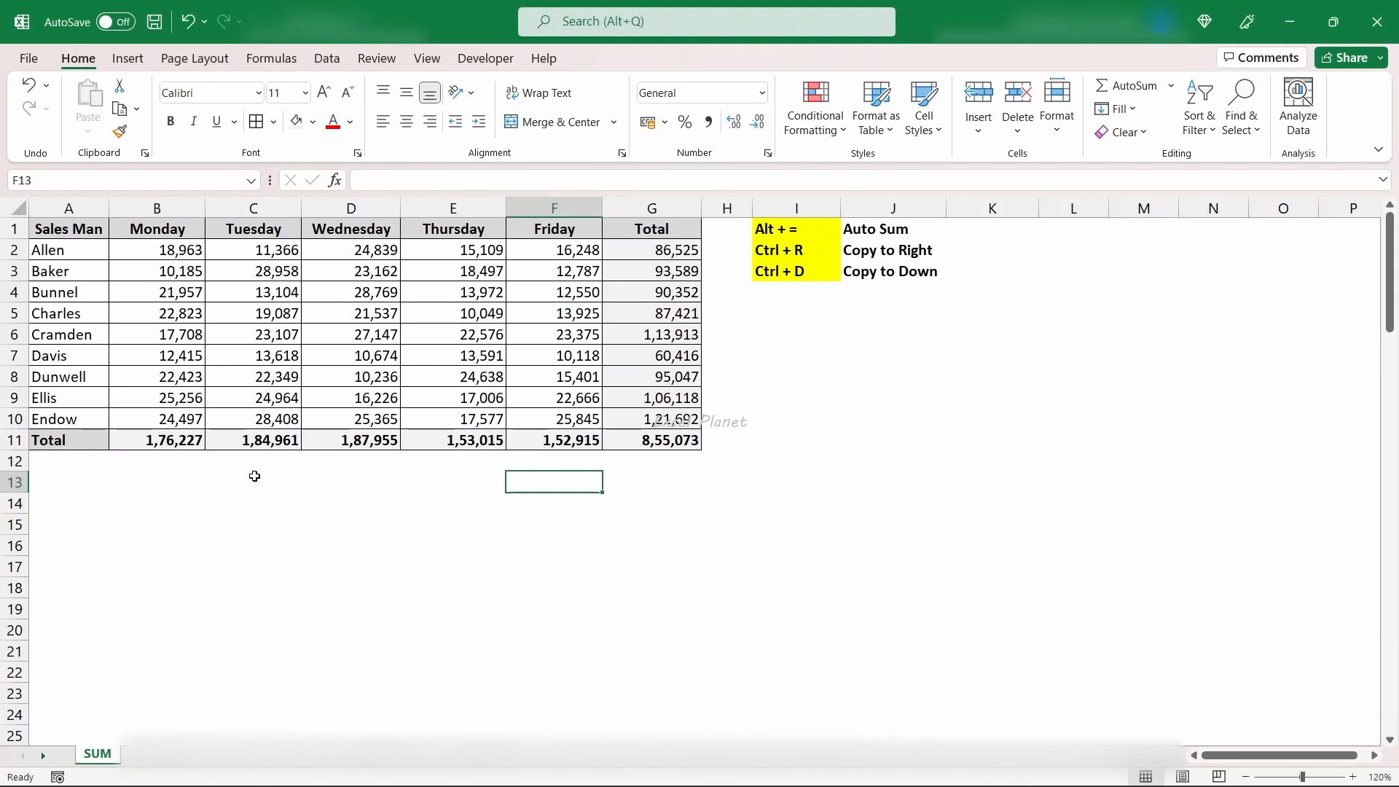
{"action": "left_click", "coordinate": [189, 442]}
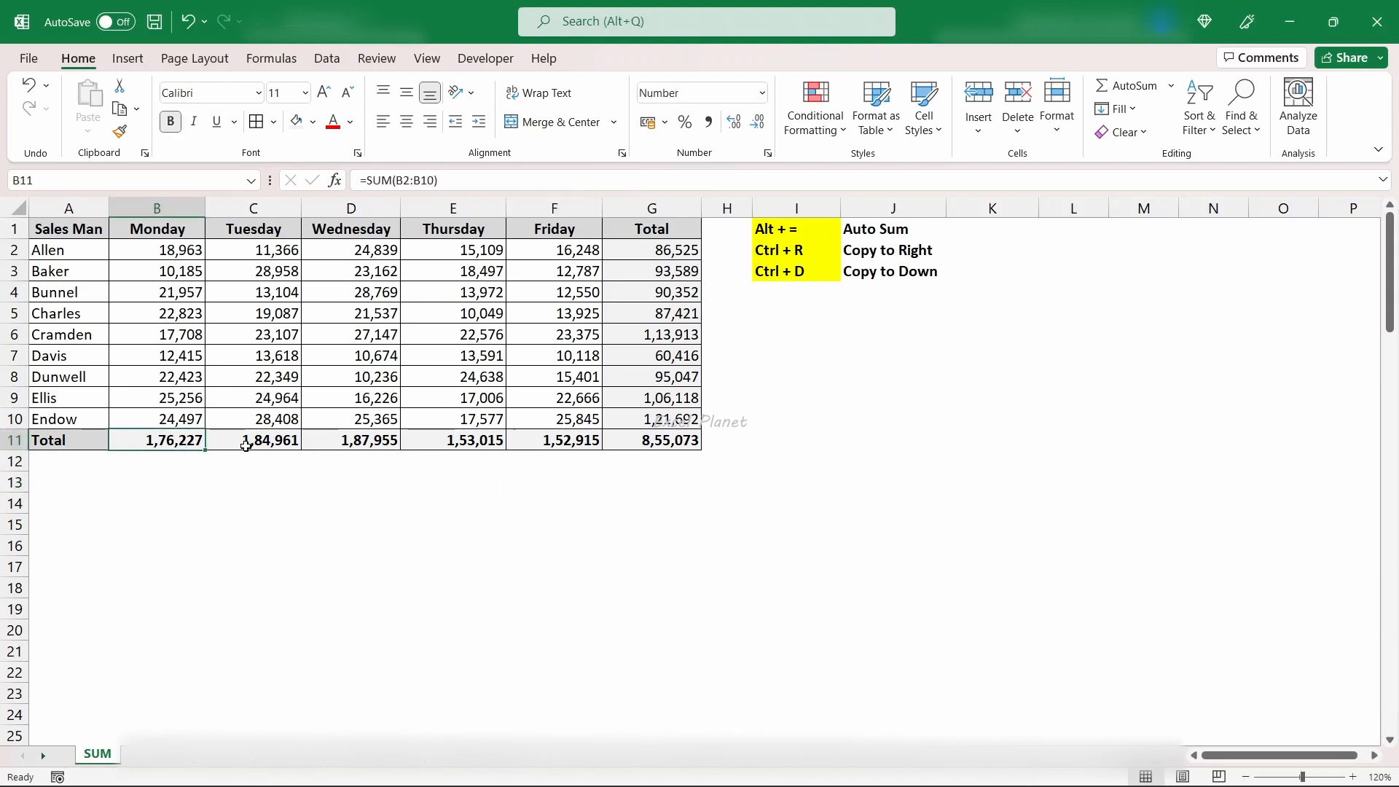
{"action": "left_click_drag", "start_coordinate": [247, 443], "coordinate": [591, 445]}
{"action": "left_click", "coordinate": [542, 501]}
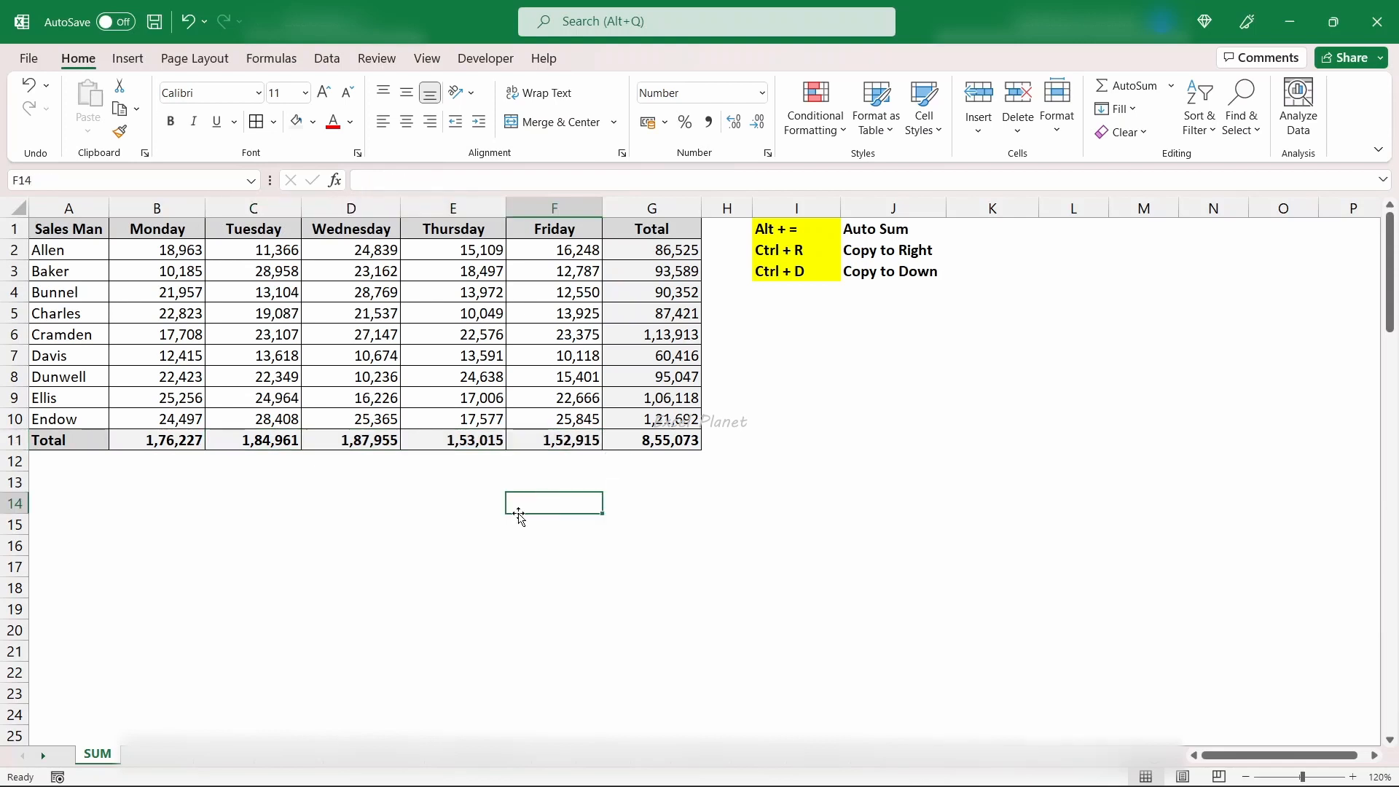
{"action": "left_click_drag", "start_coordinate": [771, 230], "coordinate": [878, 230]}
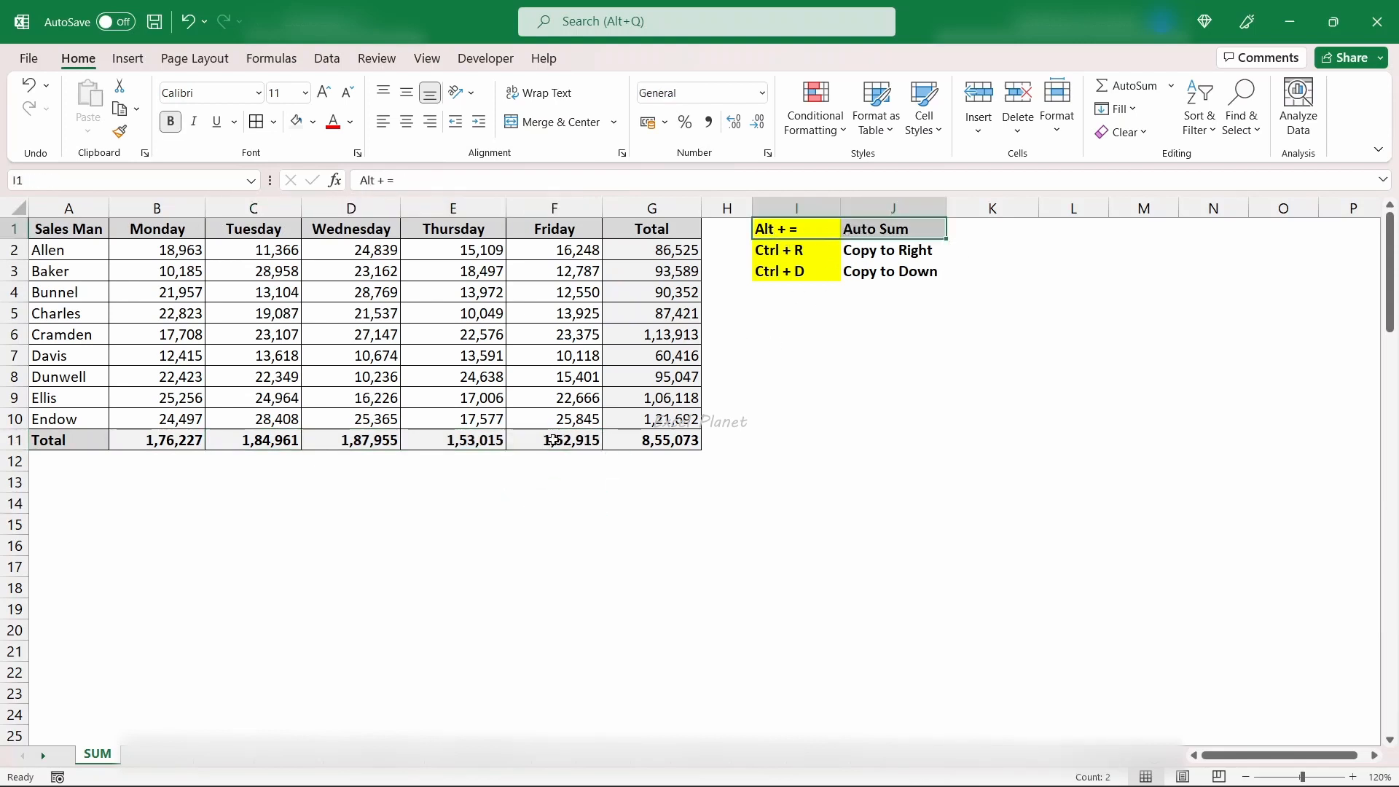
{"action": "left_click", "coordinate": [186, 445]}
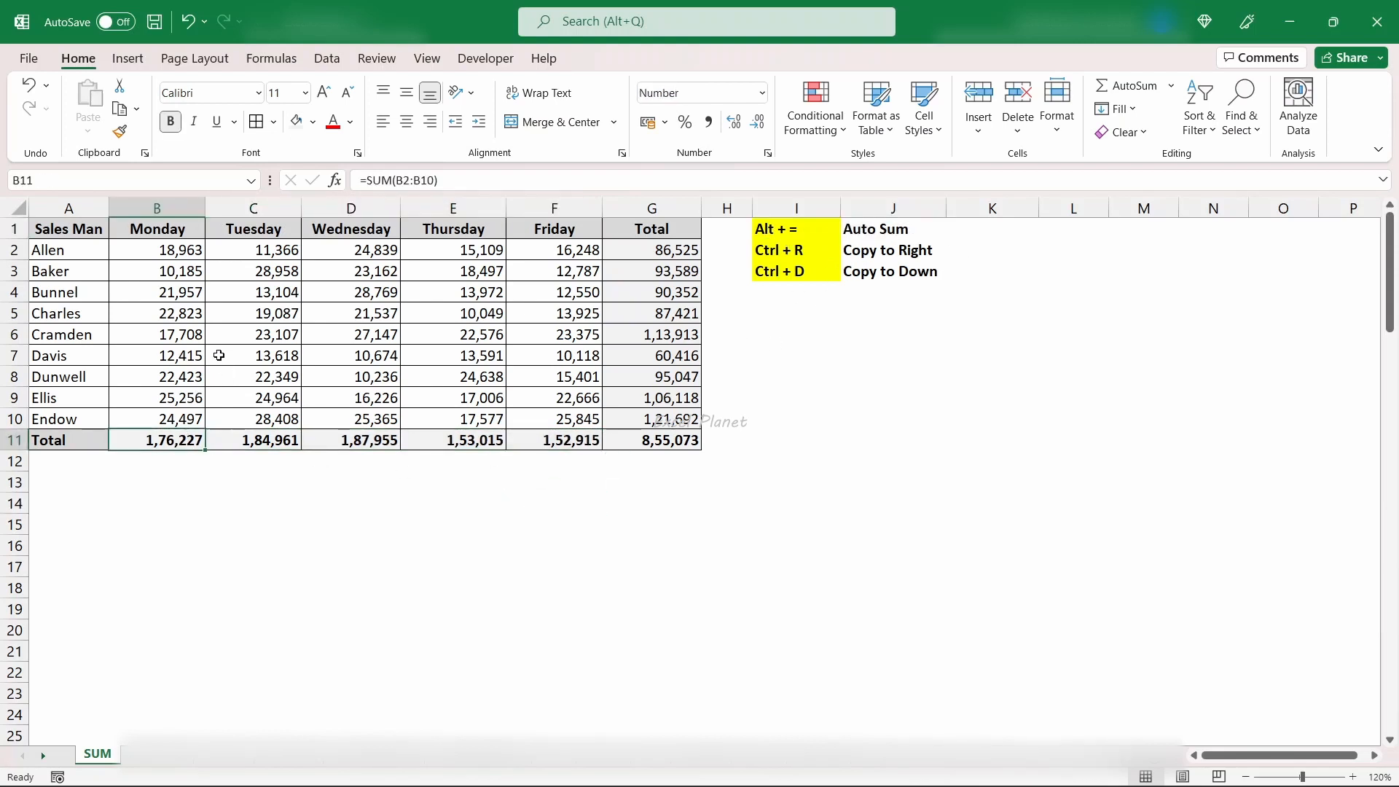